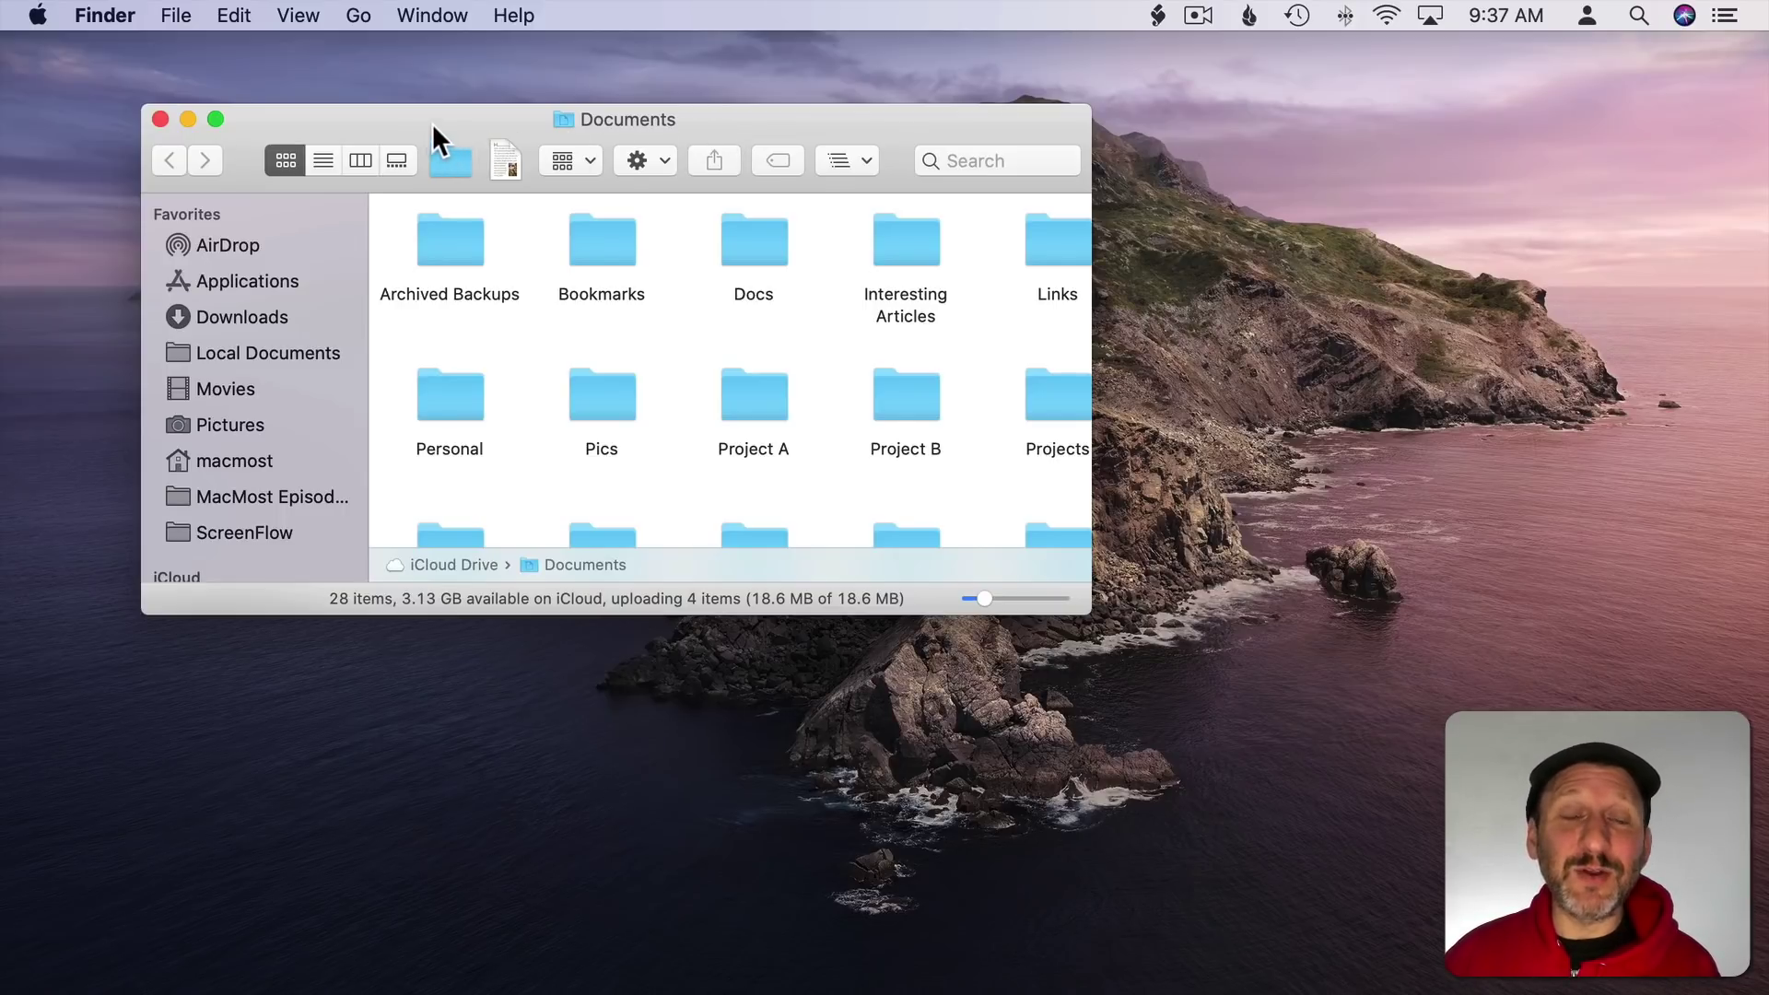
Move the Documents window up and left, and adjust its size from the edges
left_click_drag(435, 126, 388, 108)
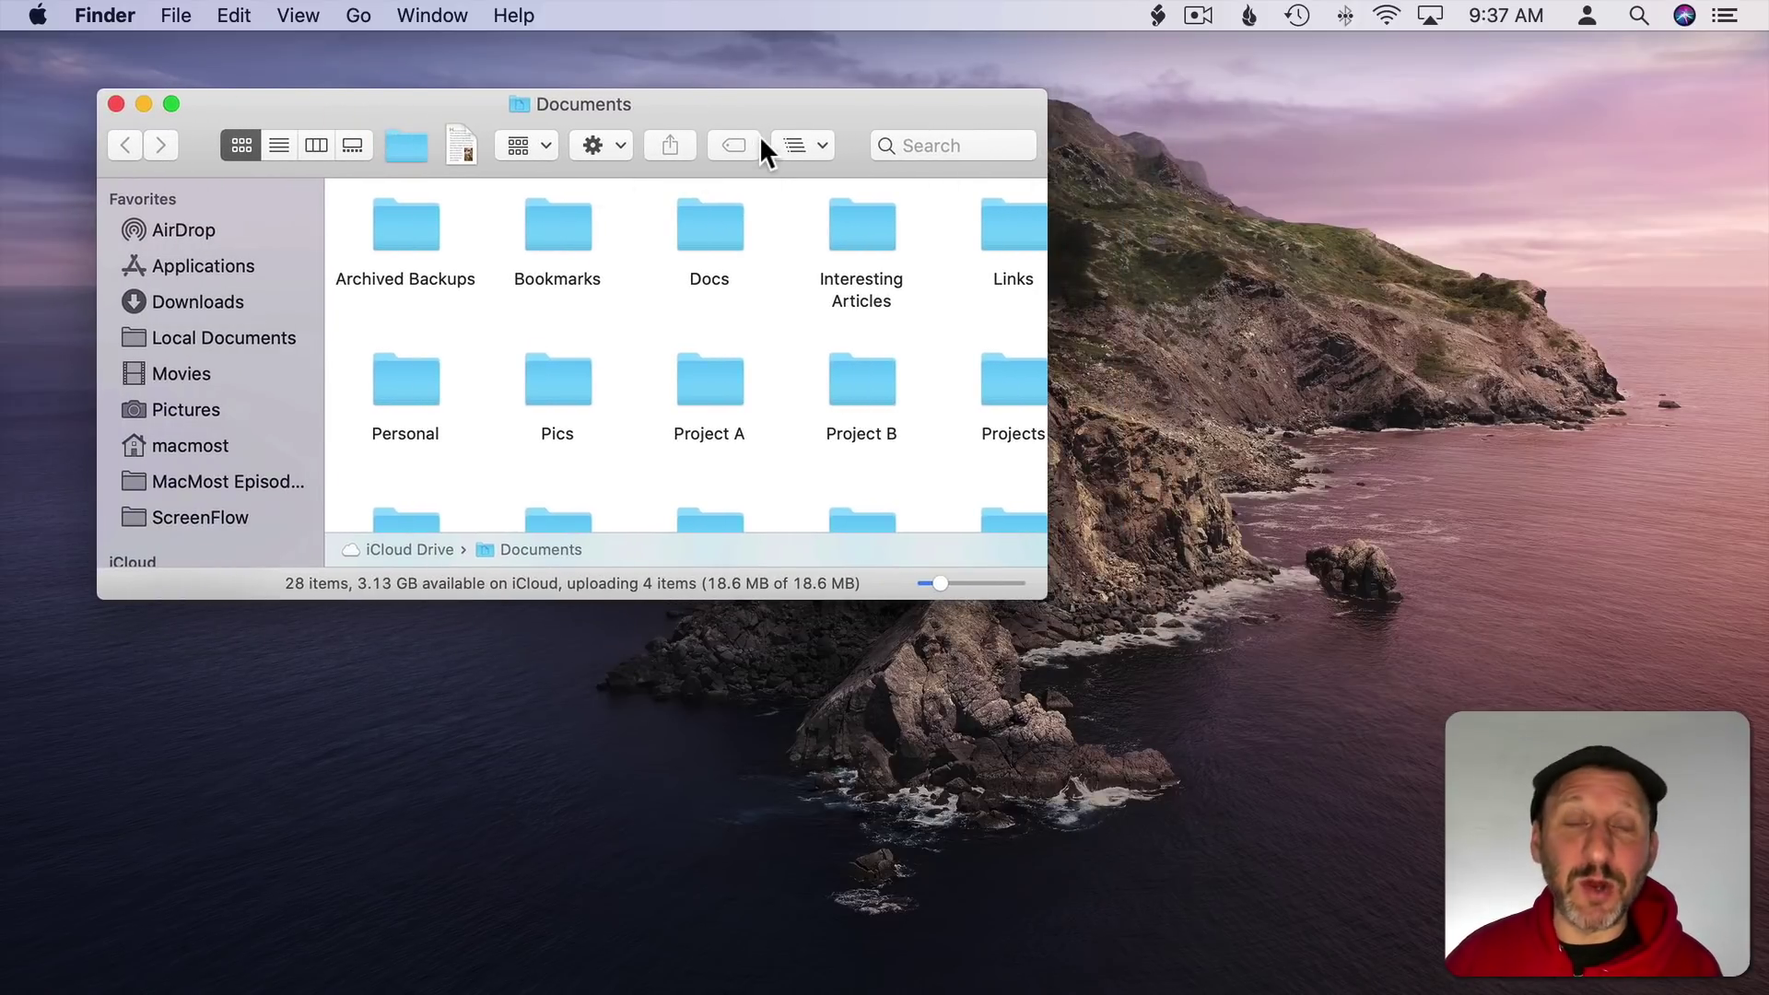
mouse_move(752, 105)
left_mouse_down()
mouse_move(853, 130)
mouse_move(778, 129)
left_mouse_up()
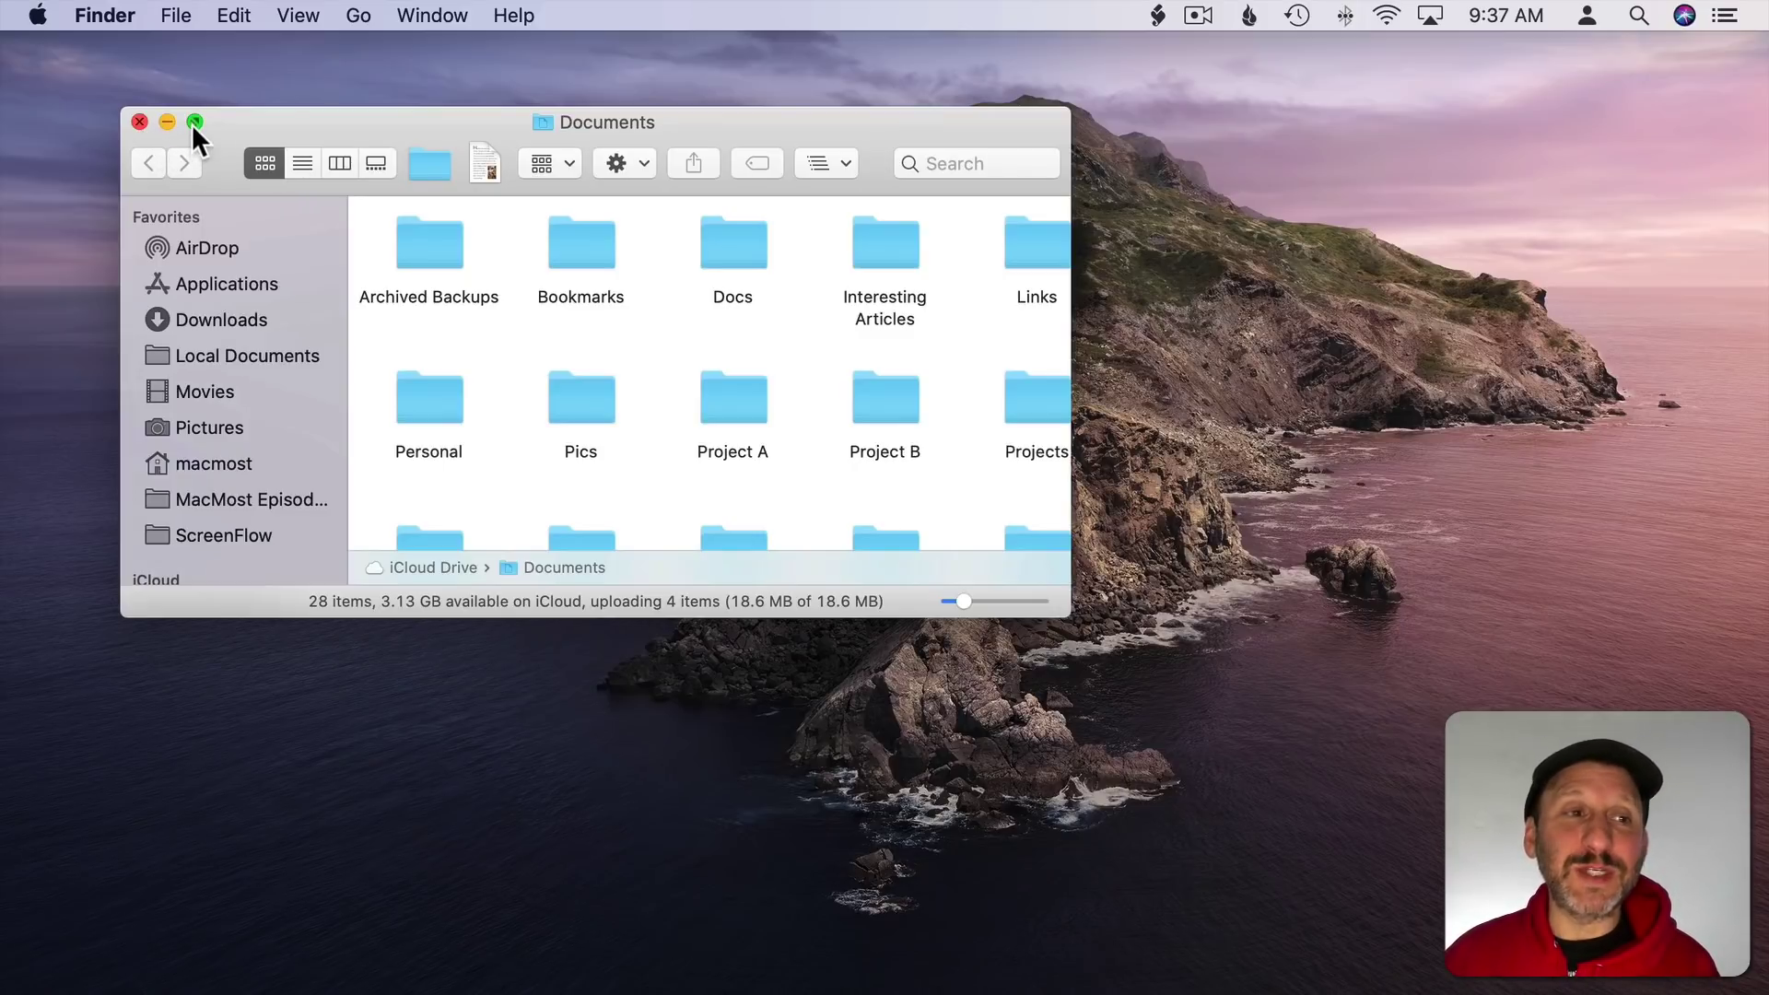
mouse_move(192, 122)
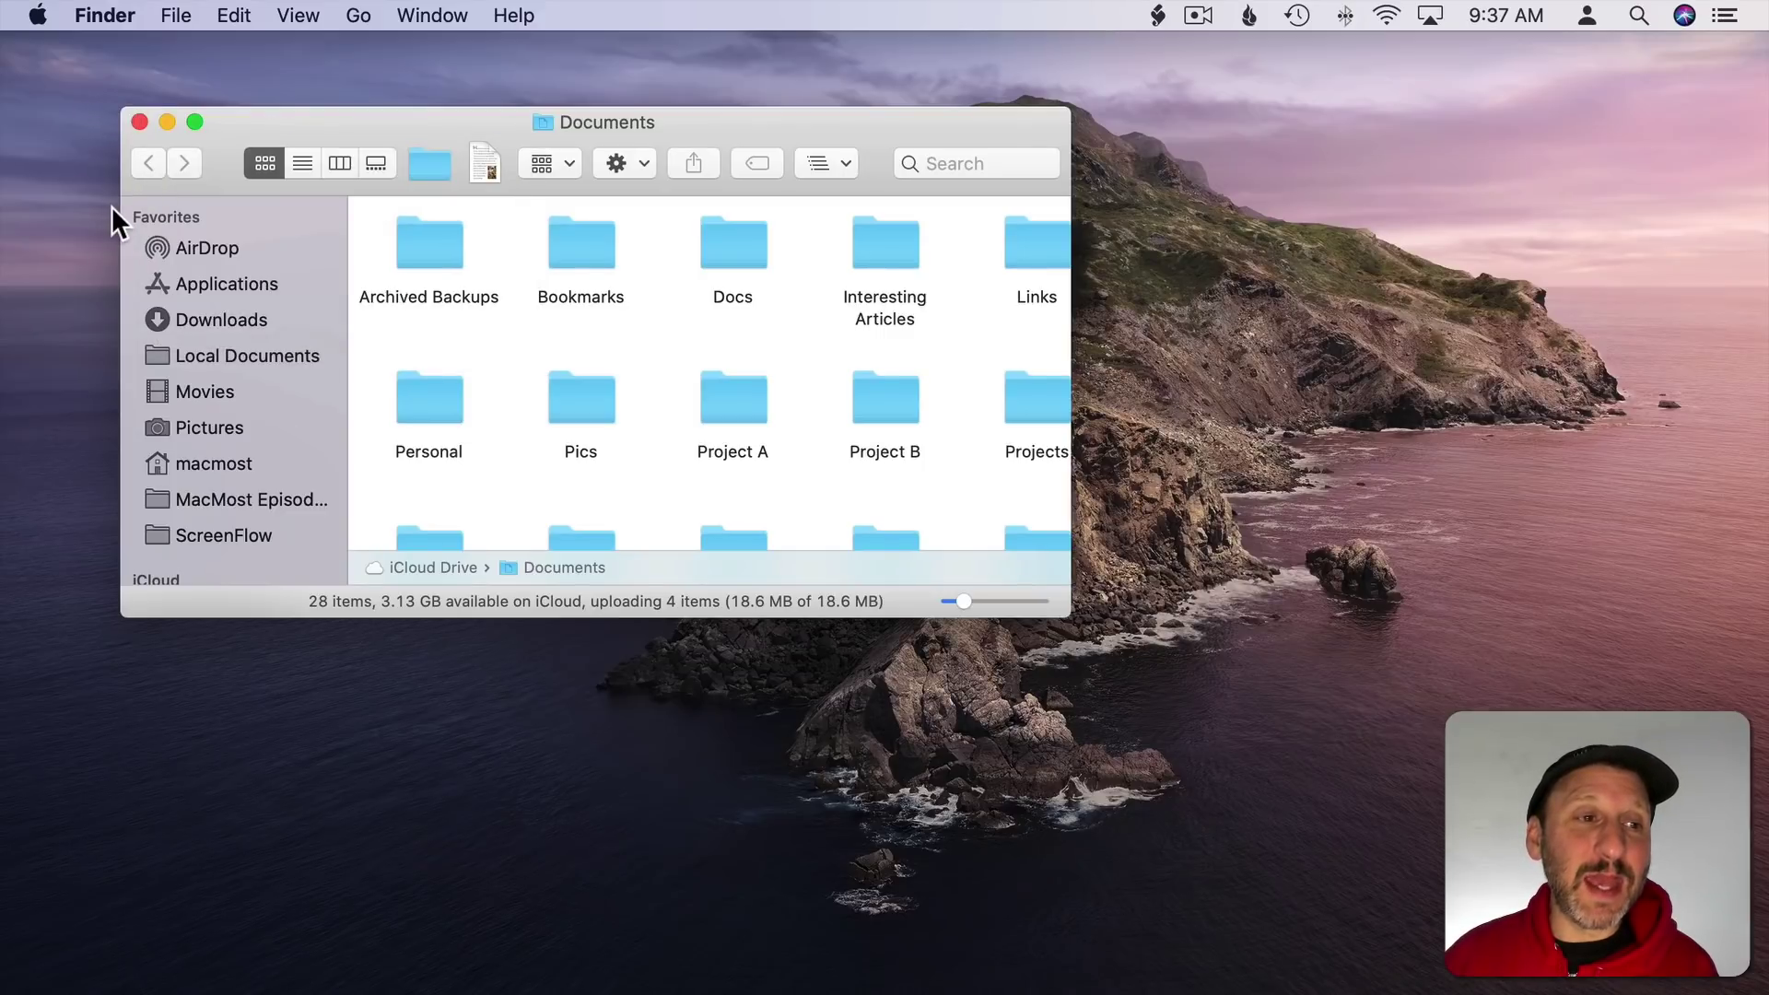
left_click_drag(114, 216, 77, 204)
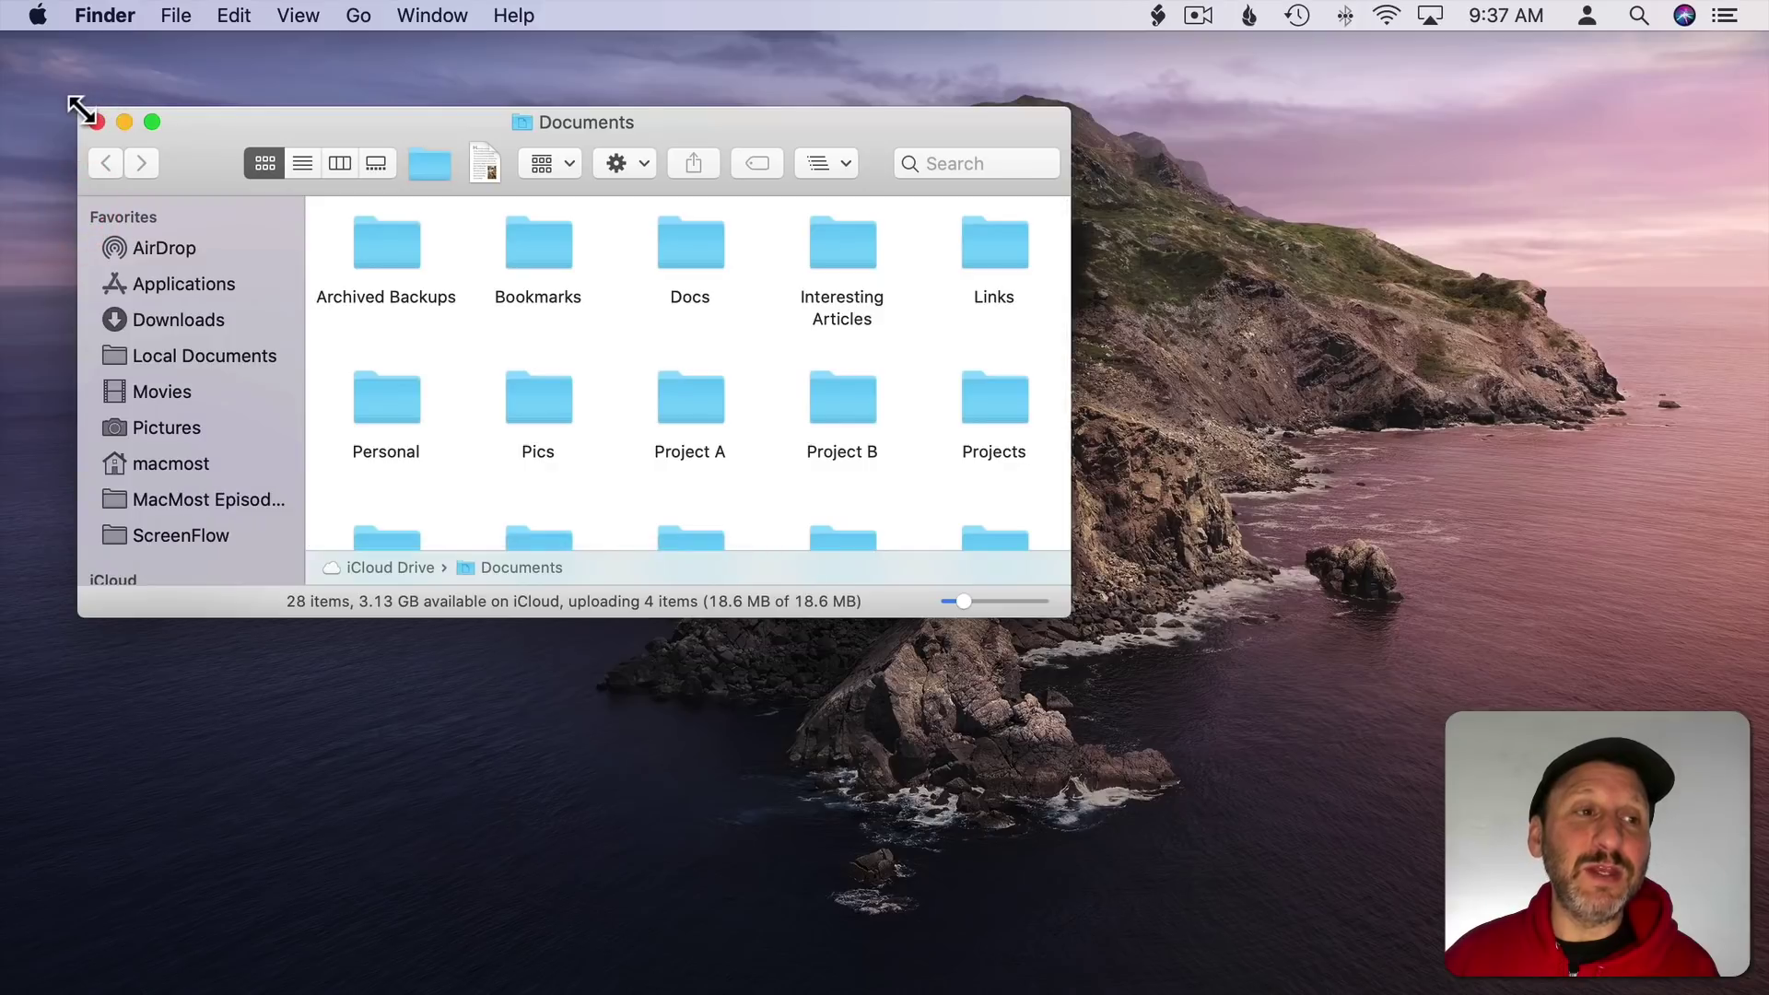
Resize the window from its corners to fill the screen, then shrink it back
left_click_drag(77, 106, 2, 34)
left_click_drag(1064, 621, 1764, 991)
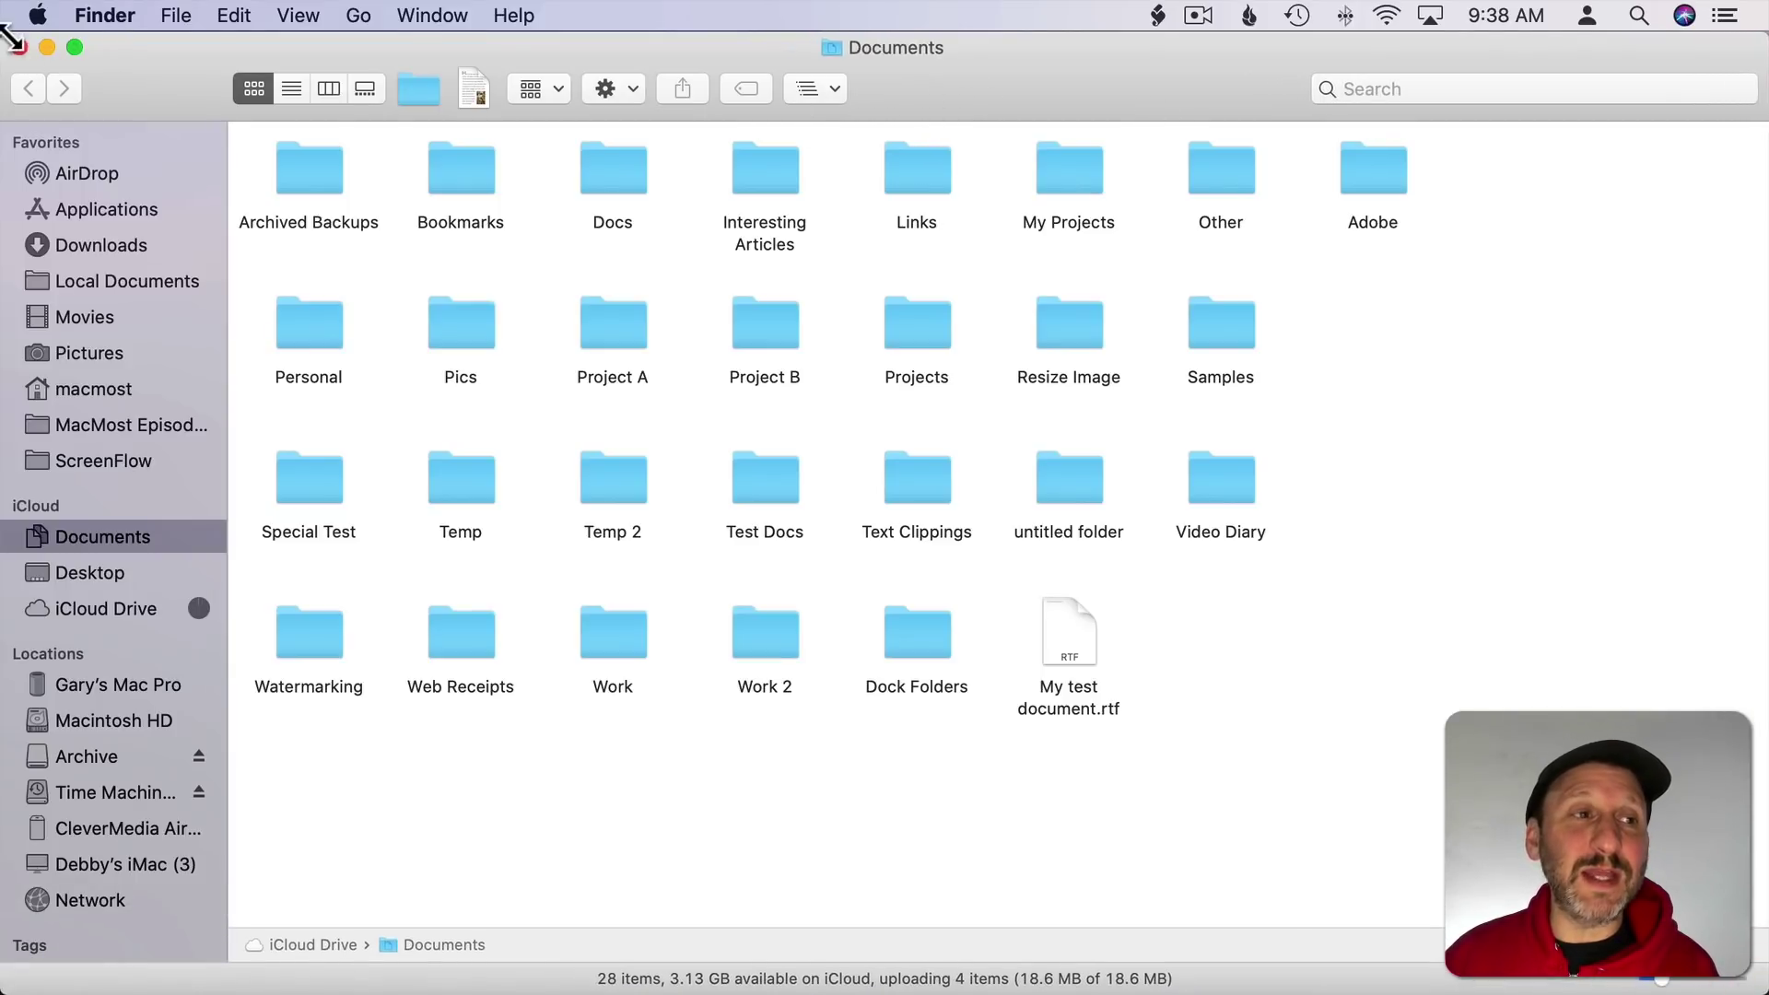
left_click_drag(3, 34, 511, 205)
Move the window, then stretch it taller to the menu bar and wider to the right edge, and reverse each
left_click_drag(987, 230, 656, 89)
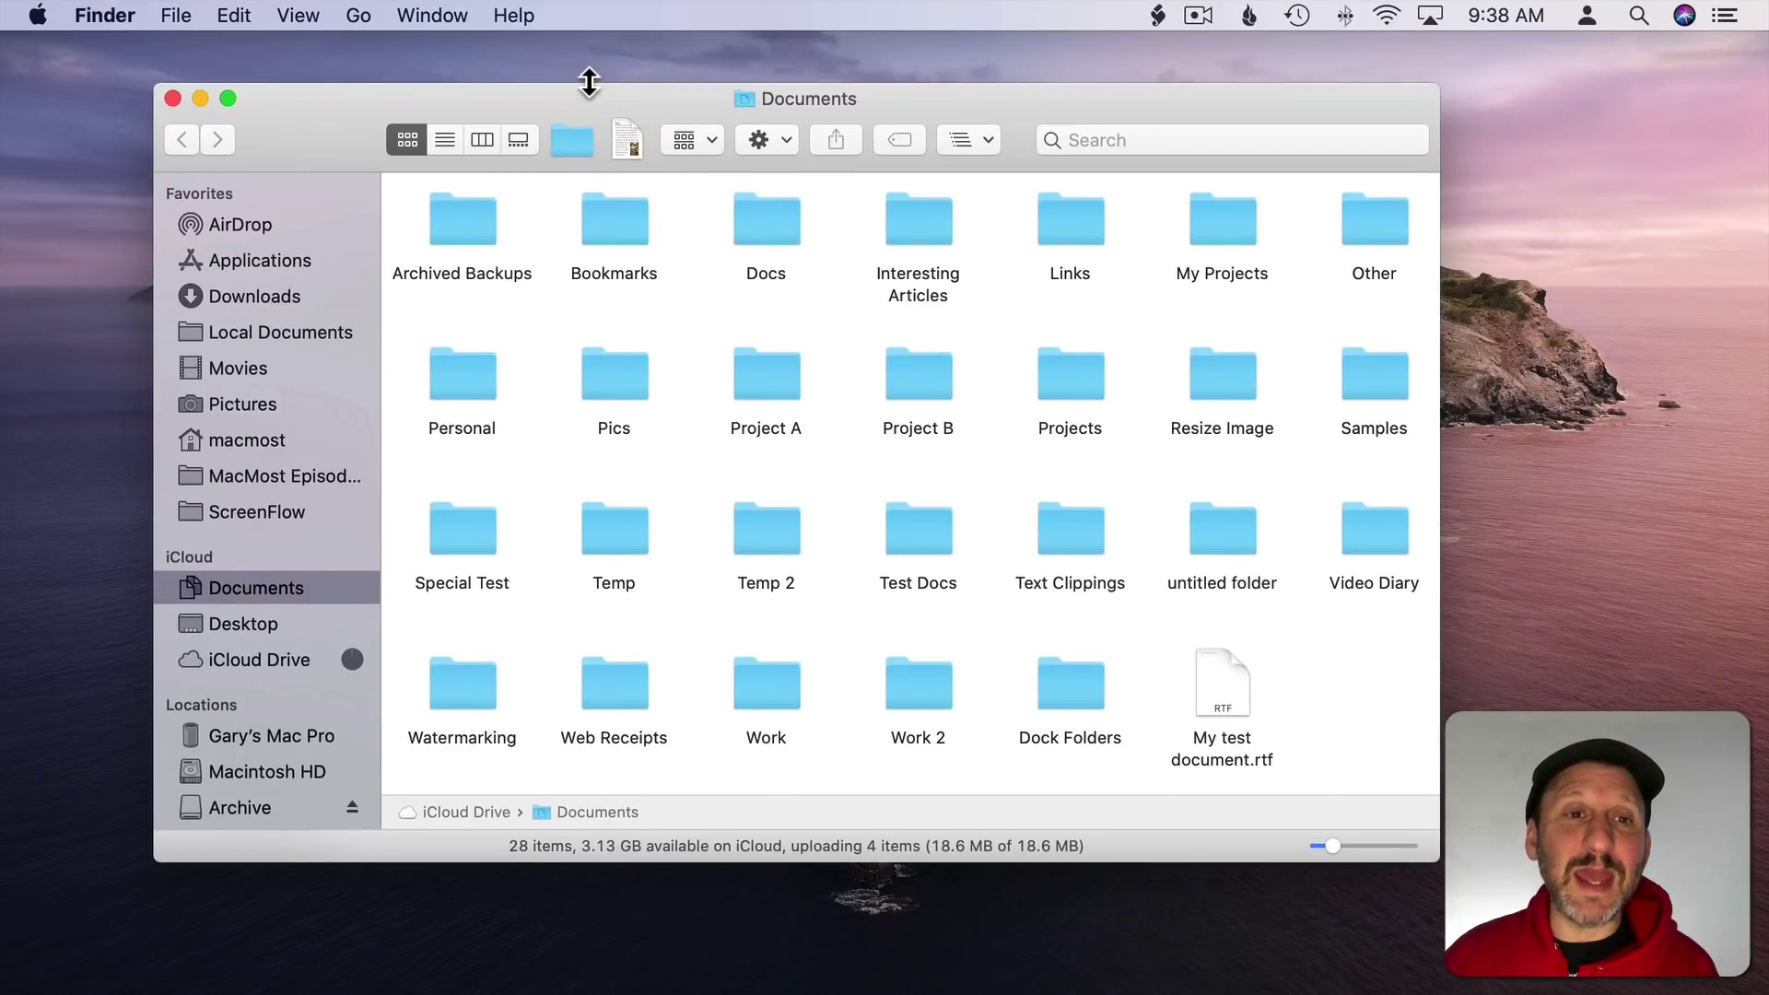
left_click_drag(589, 82, 586, 32)
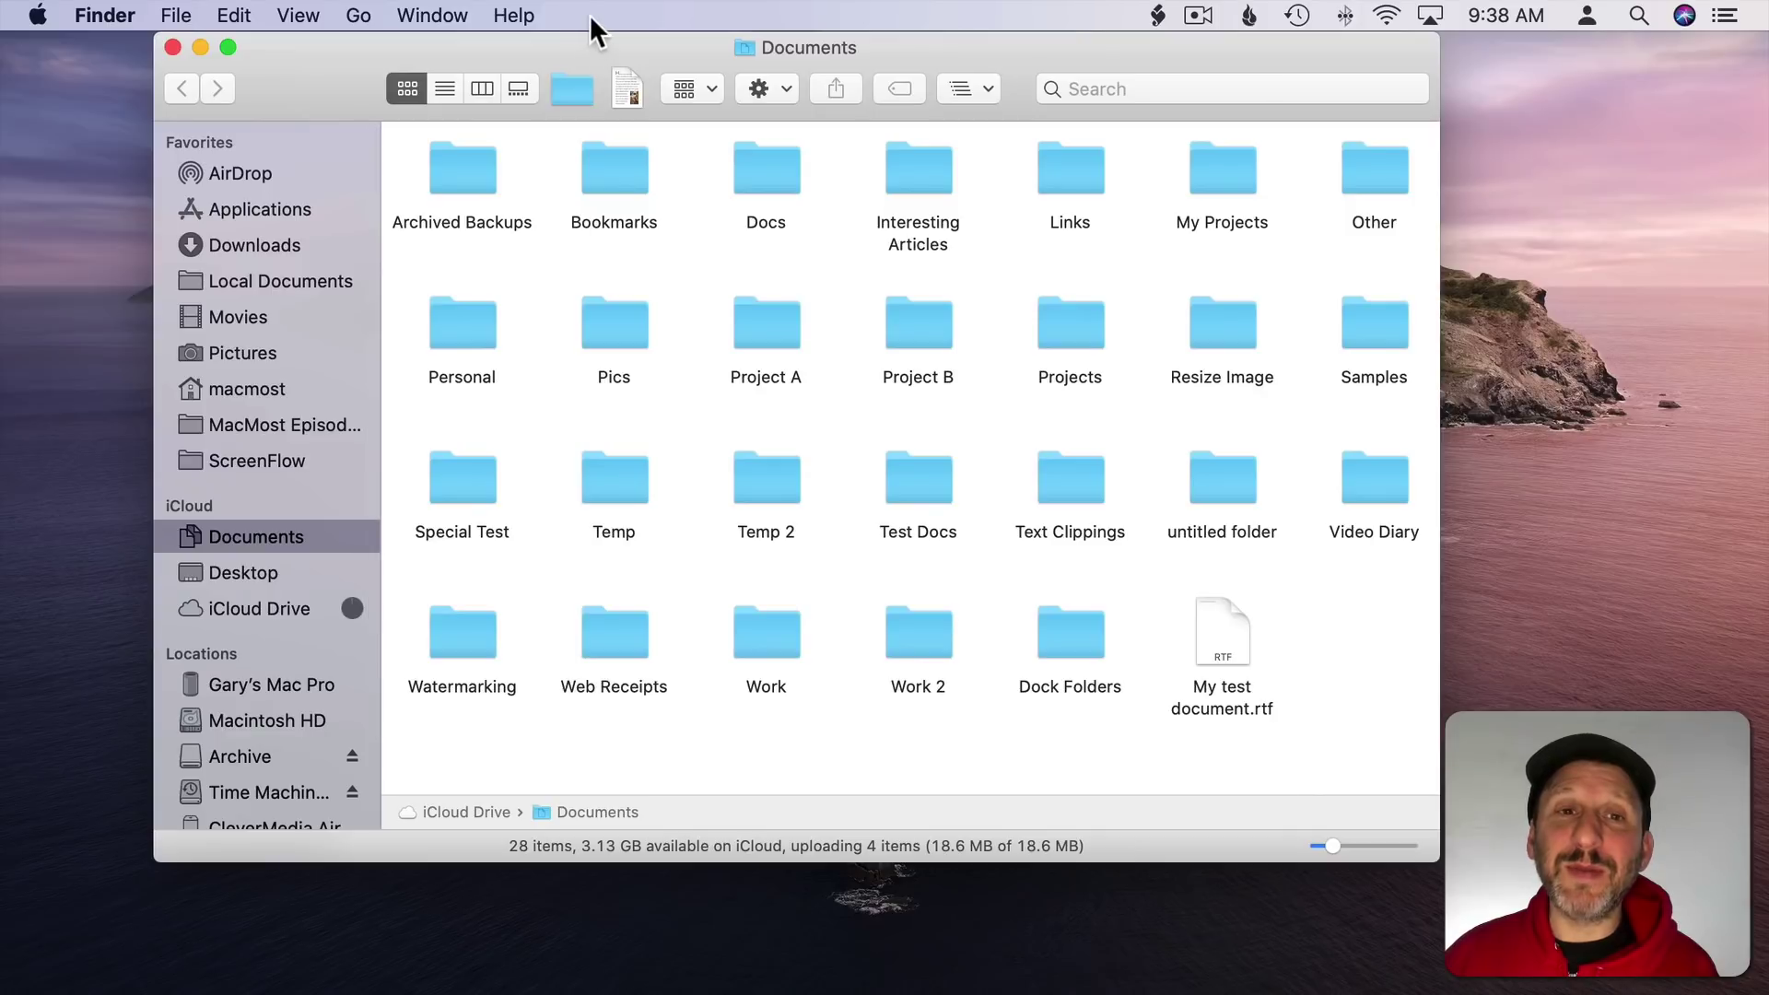
left_click_drag(596, 33, 596, 78)
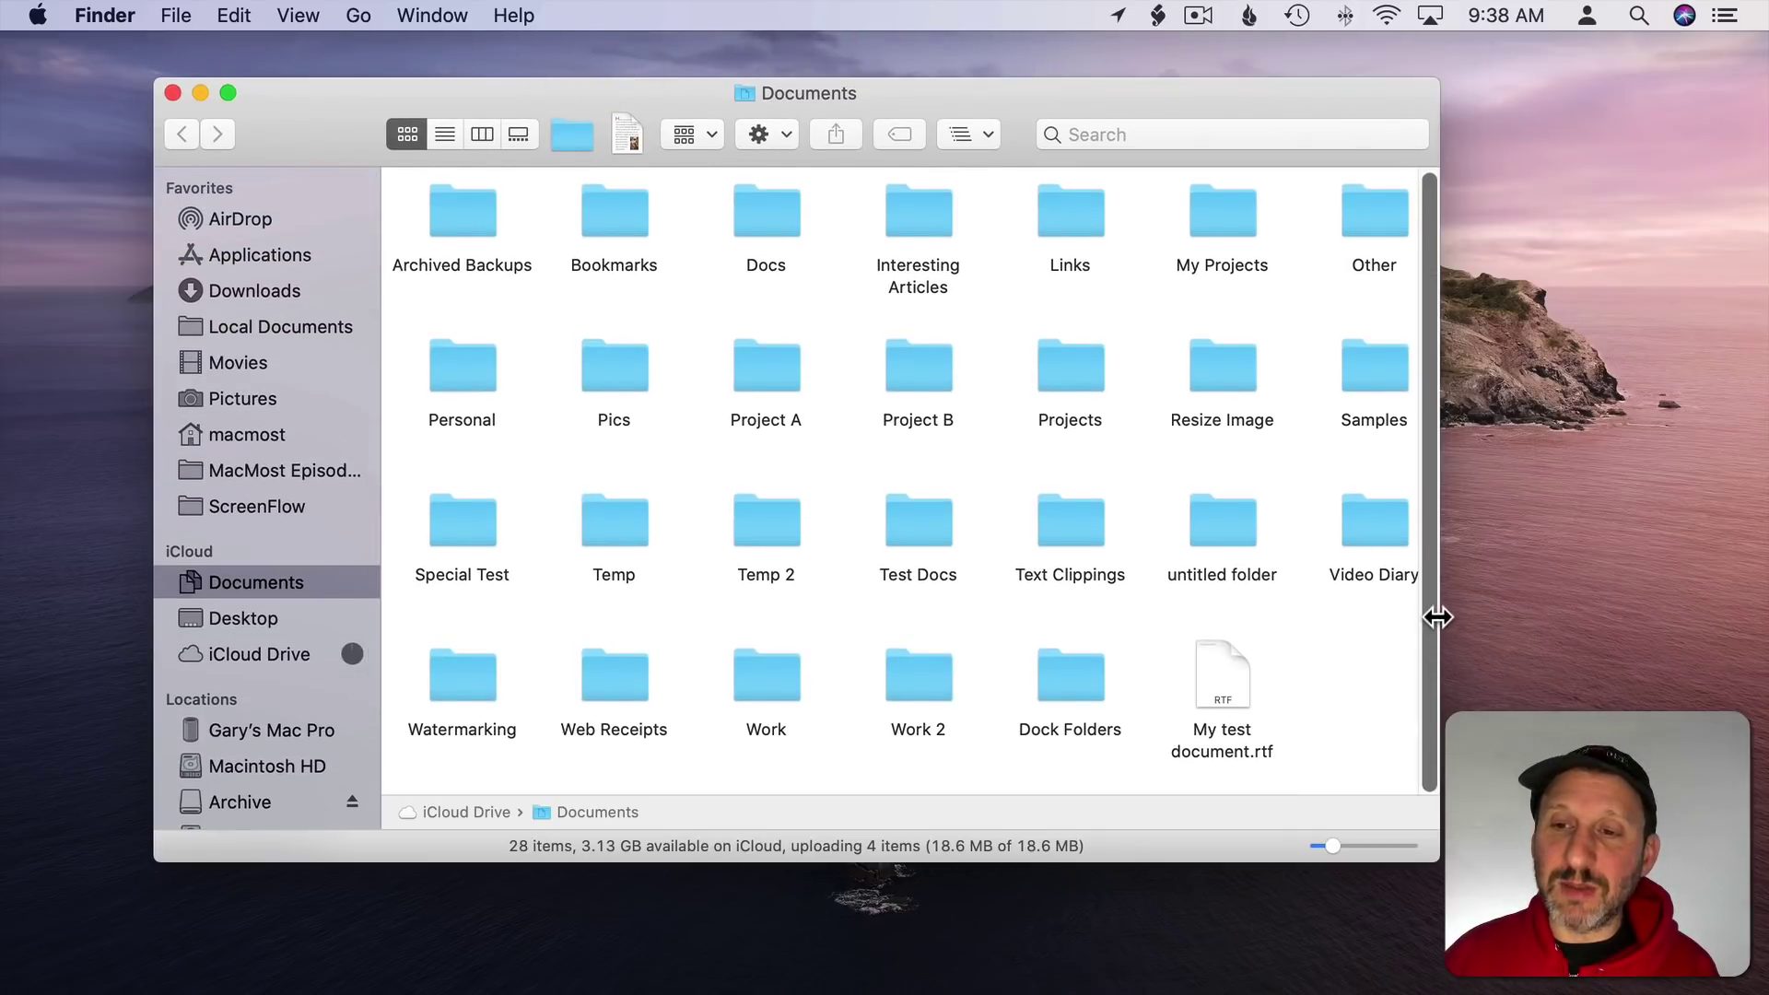
left_click_drag(1441, 620, 1765, 620)
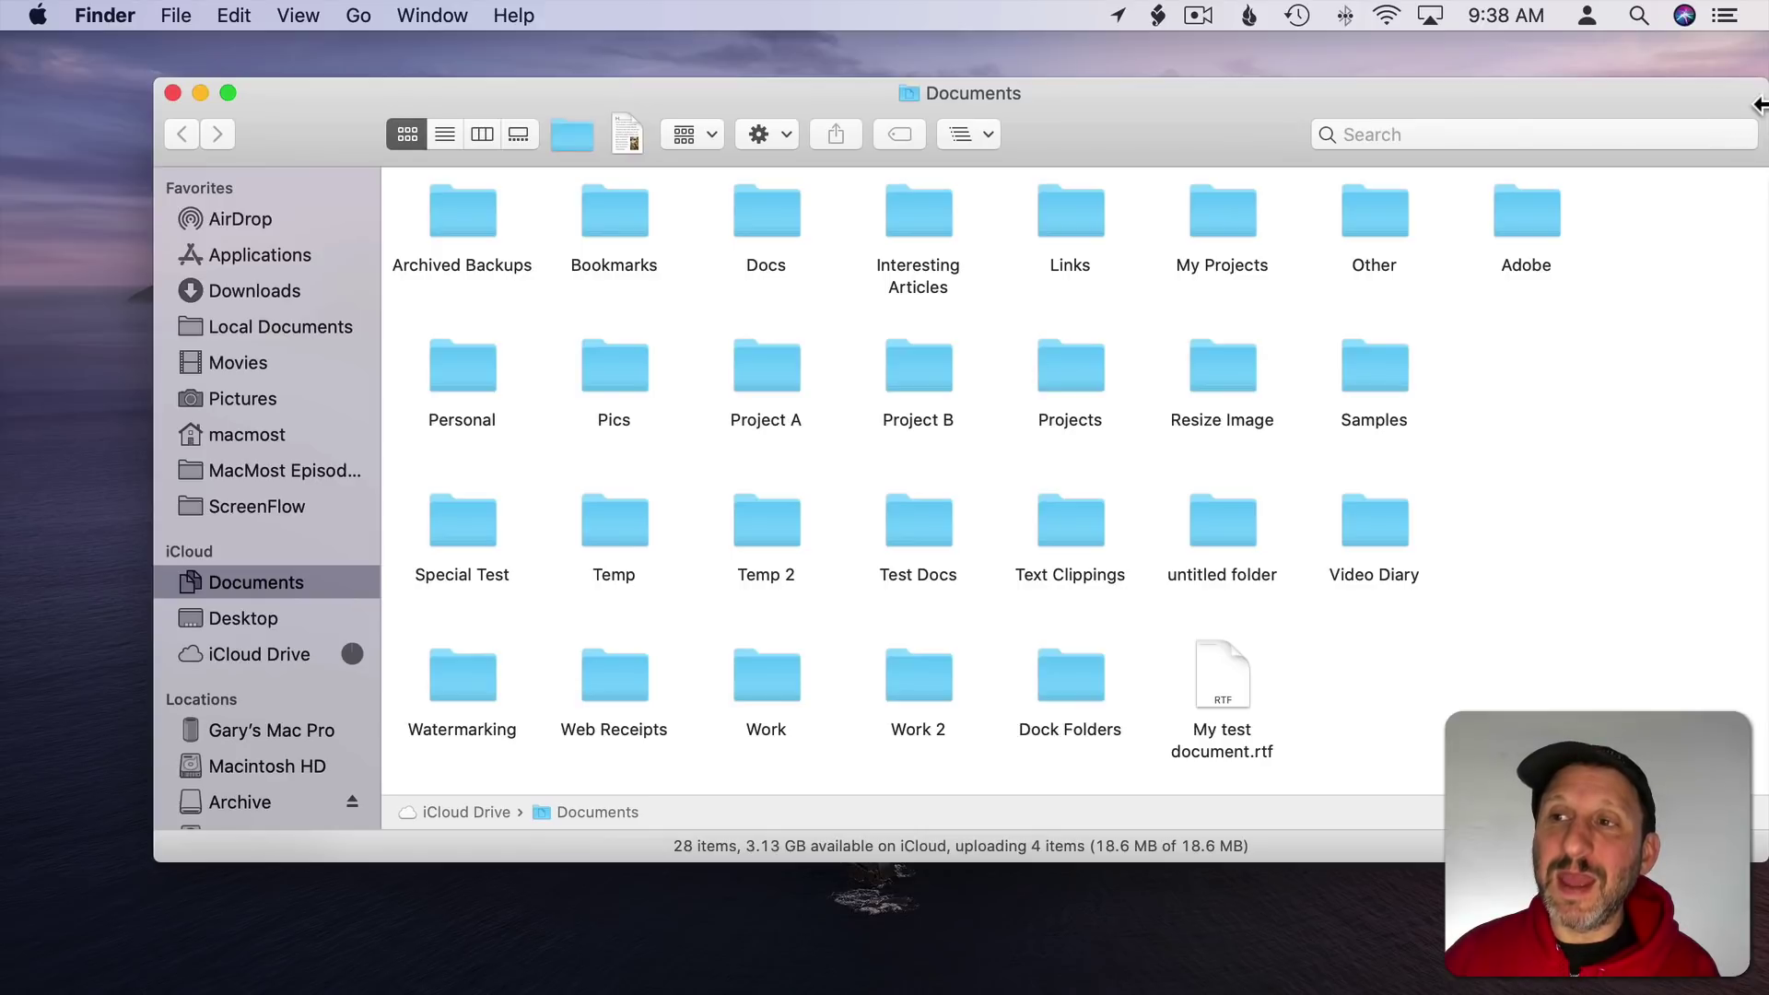
left_click_drag(1763, 106, 1554, 110)
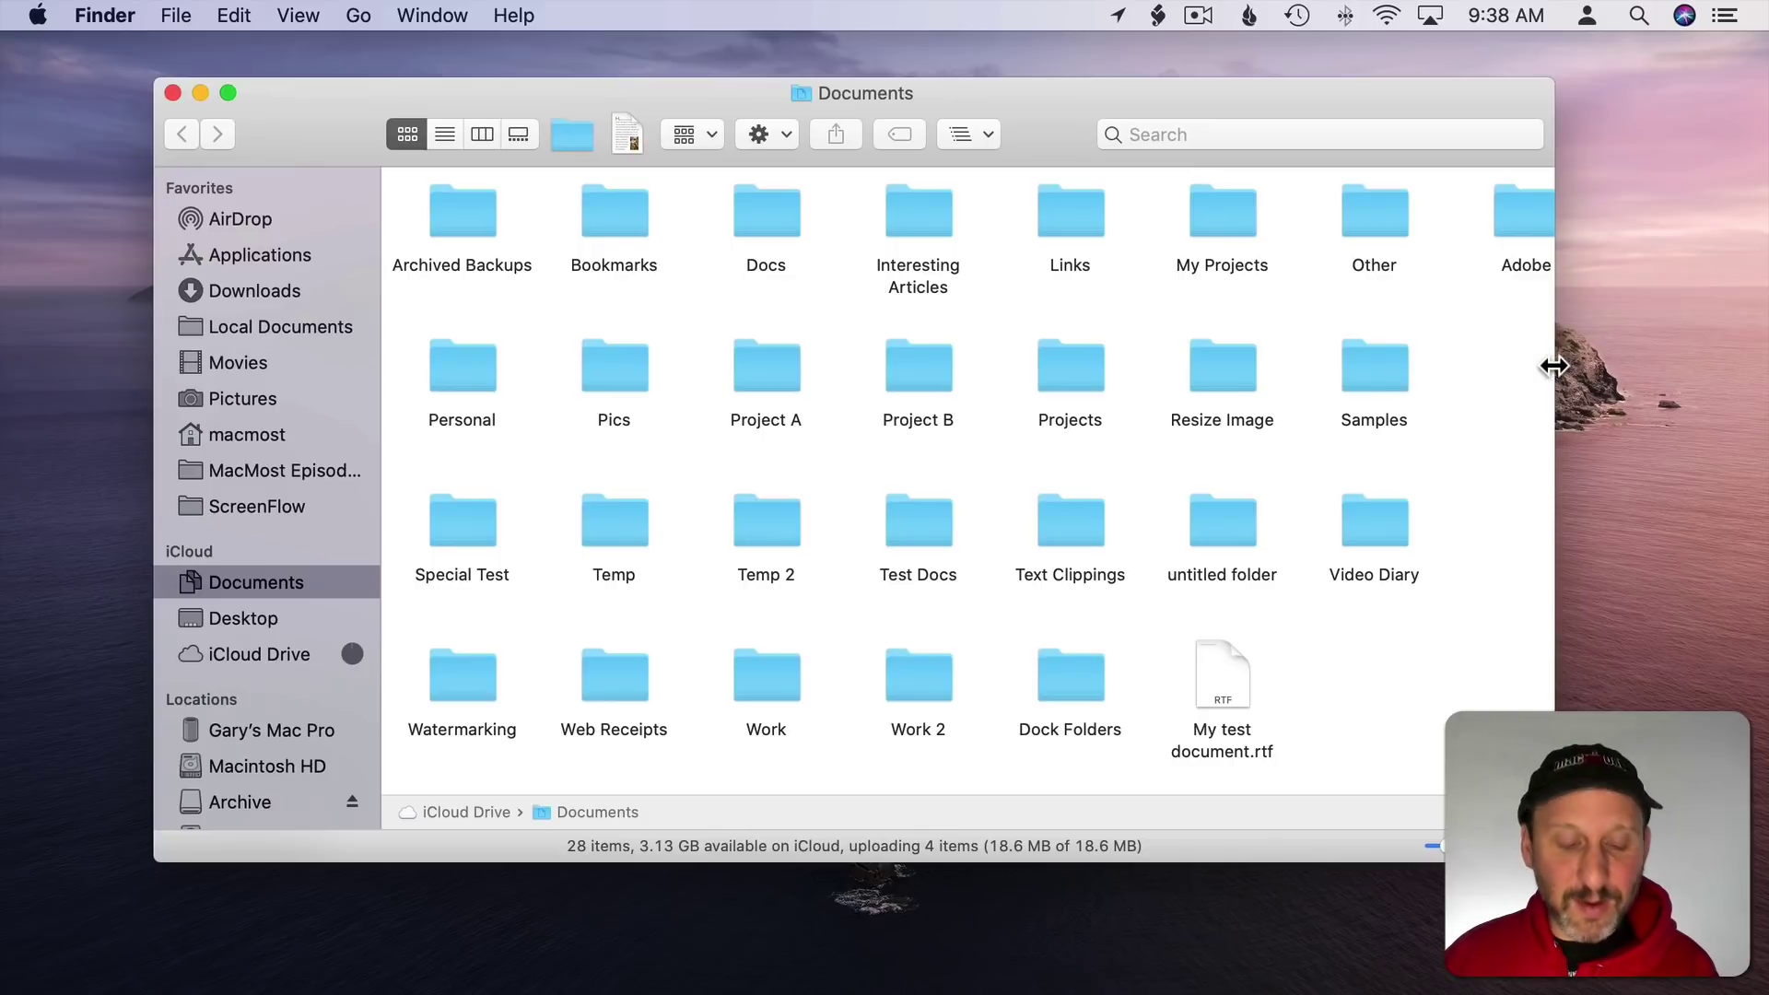
Option-double-click the right edge to span the full screen width, then shrink from the top-left
key("alt")
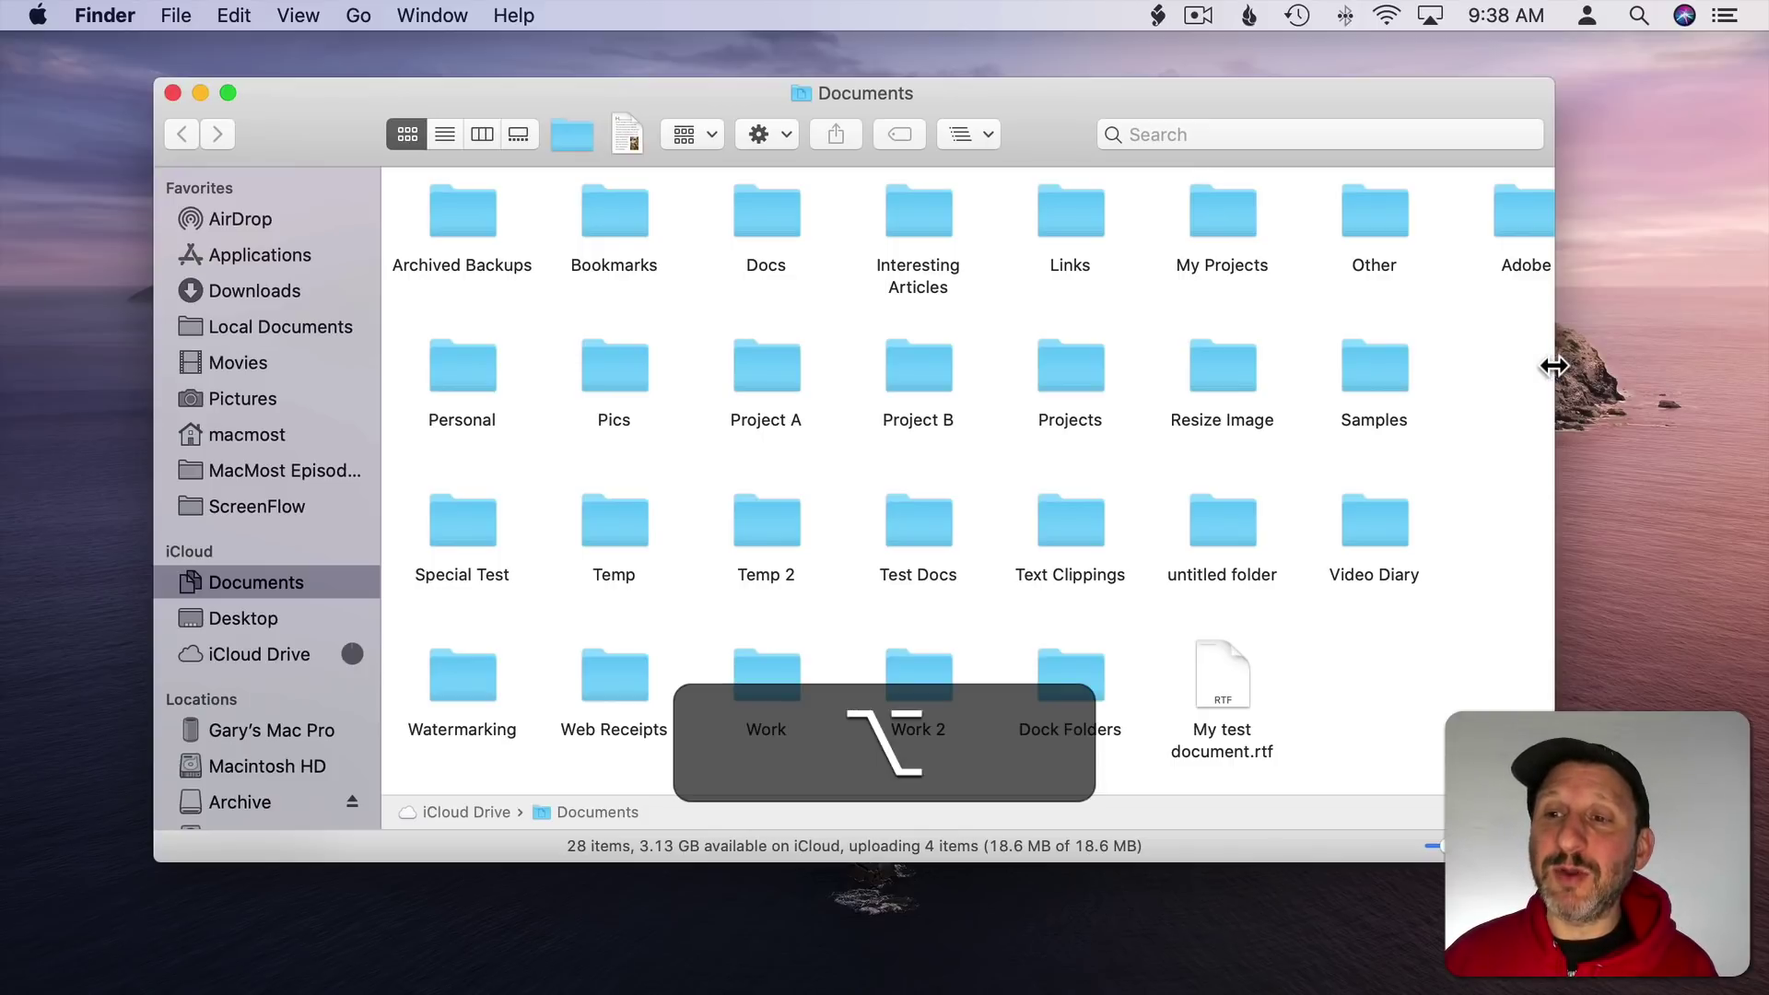
double_click(1554, 366, "alt")
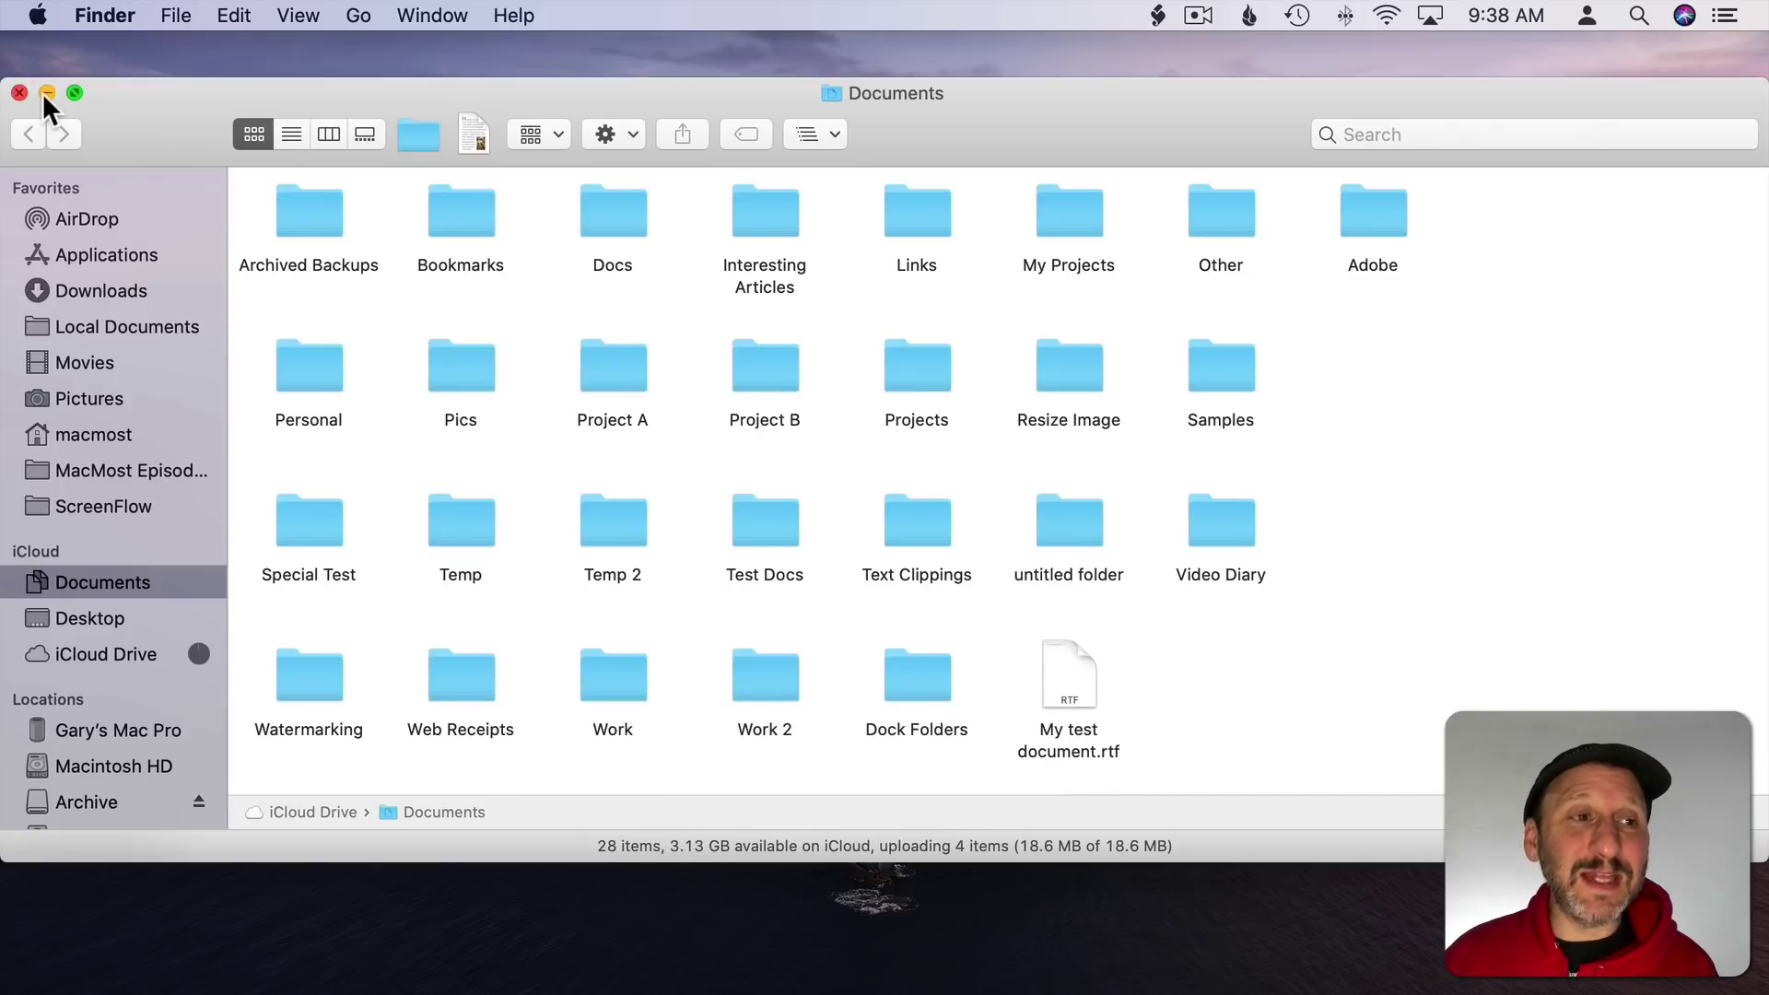
left_click_drag(11, 85, 506, 108)
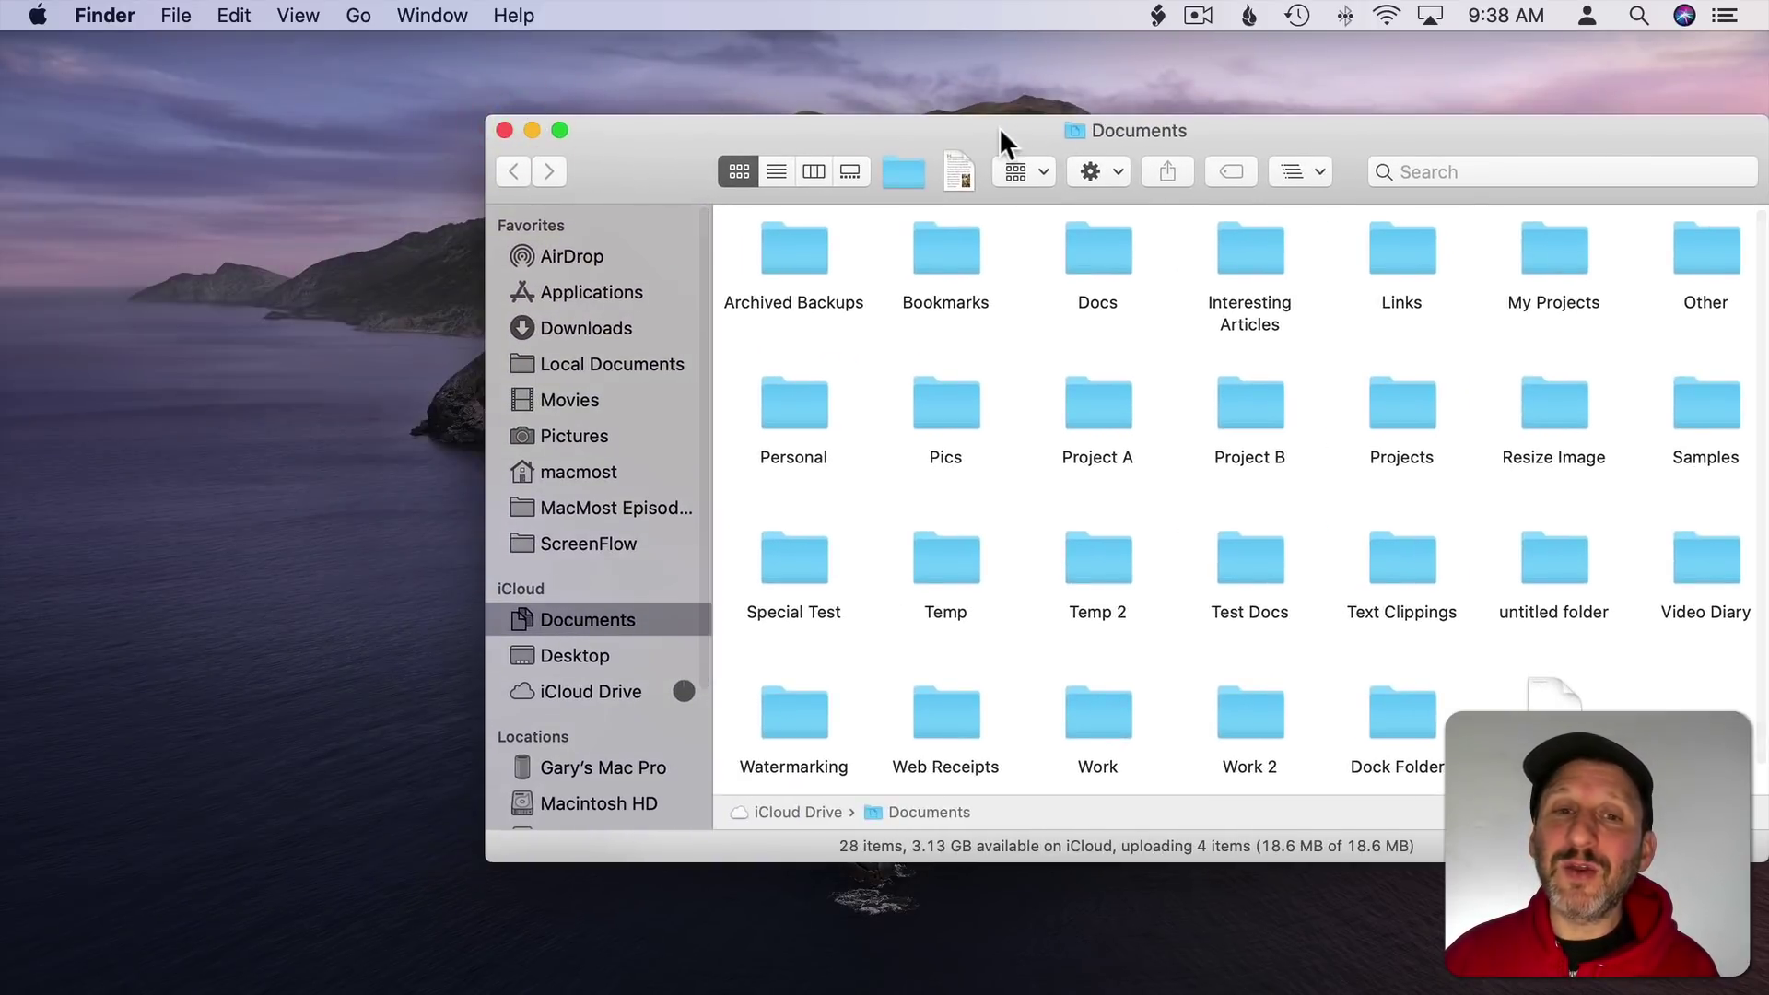
Centre the window, double-click its corner to expand it, shrink it, then expand it to fill the screen
left_click_drag(999, 138, 729, 118)
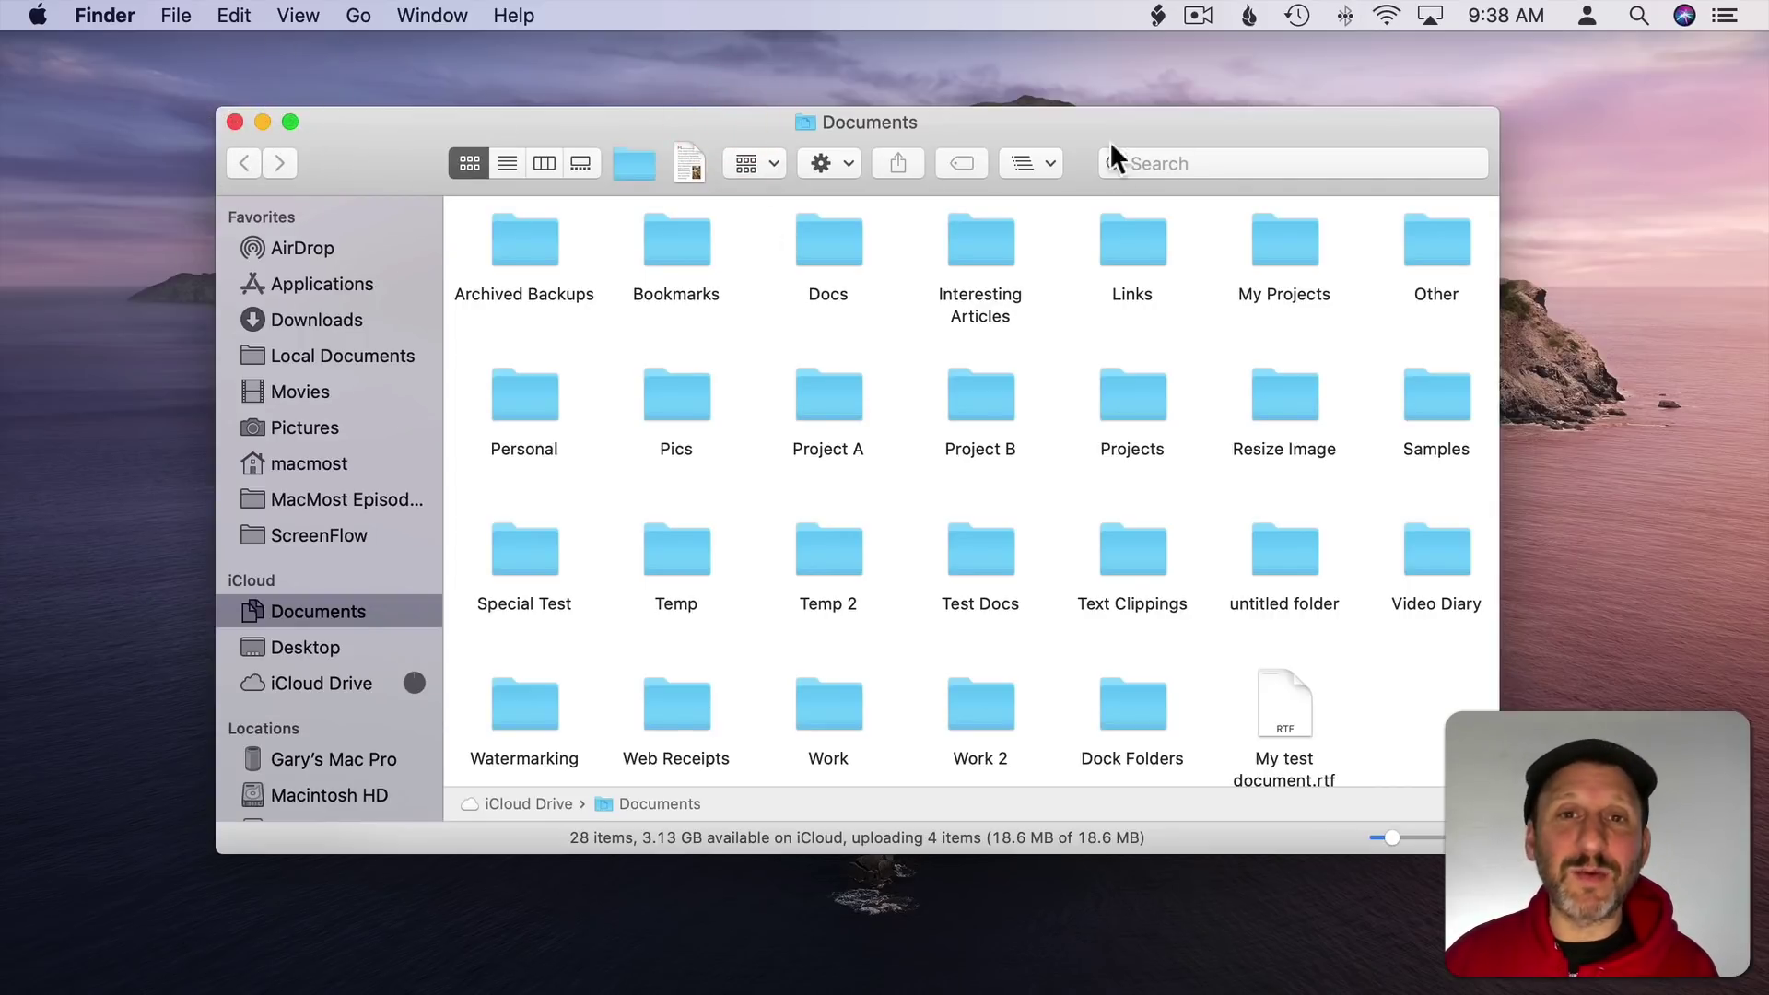
double_click(216, 108)
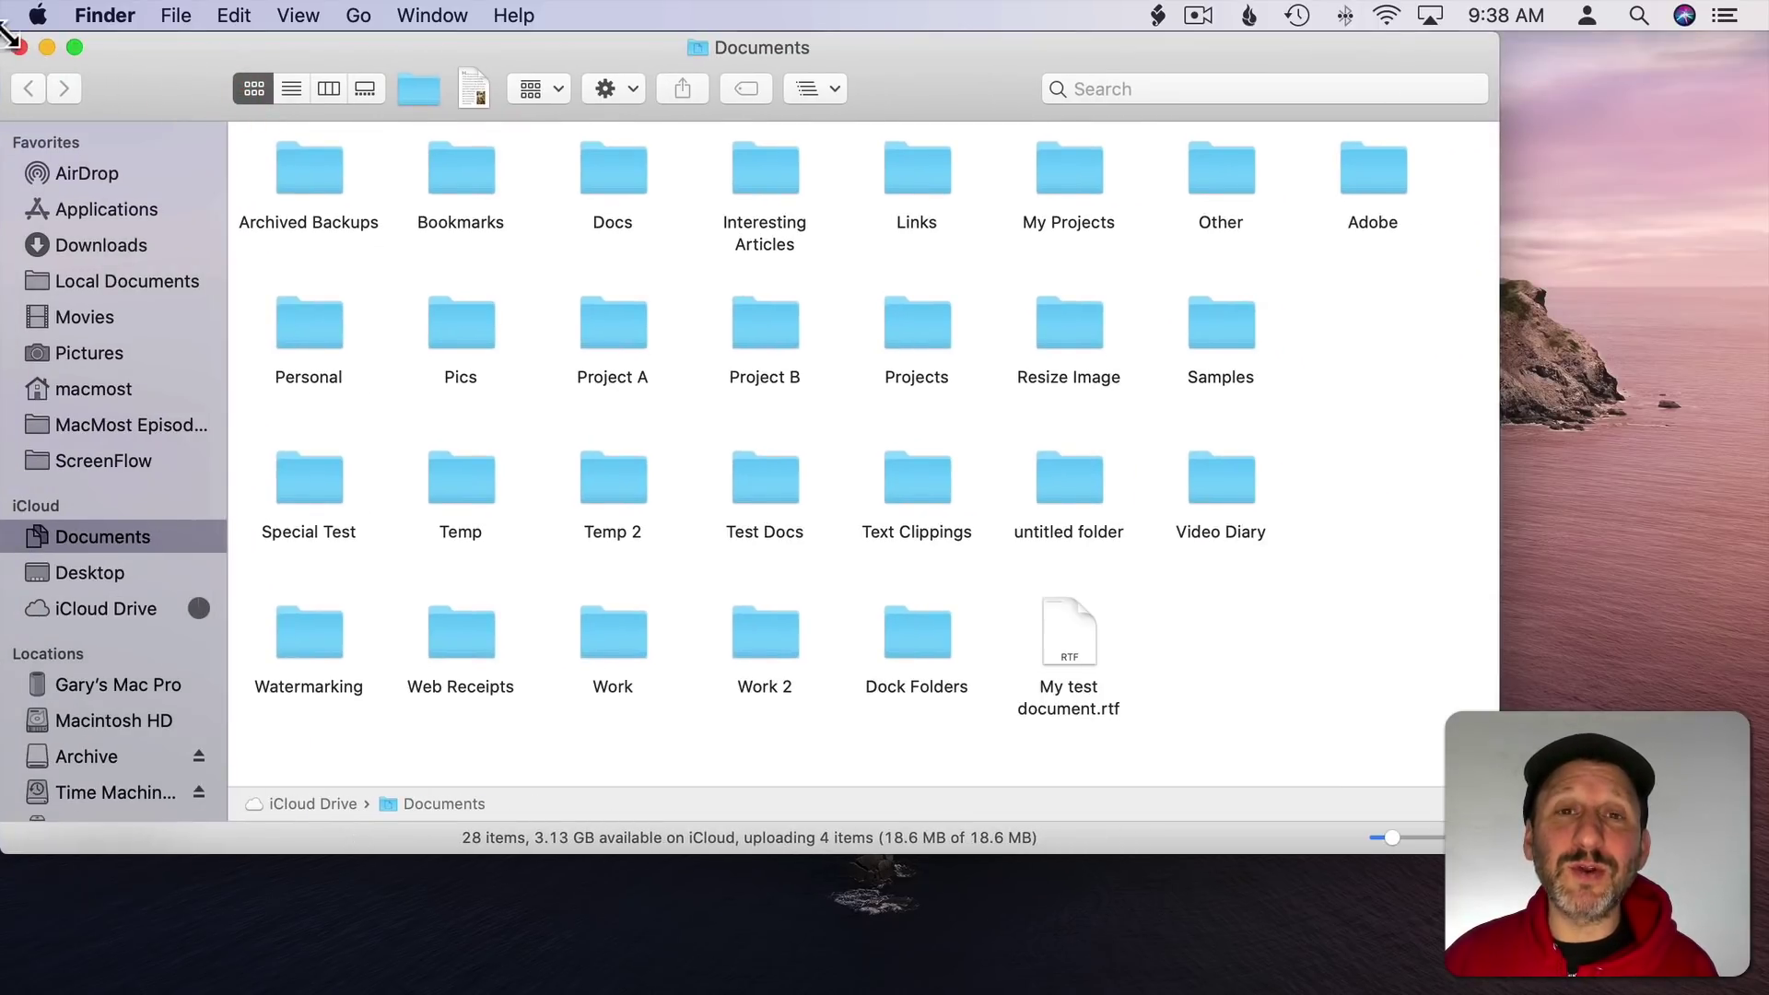
left_click_drag(4, 35, 295, 113)
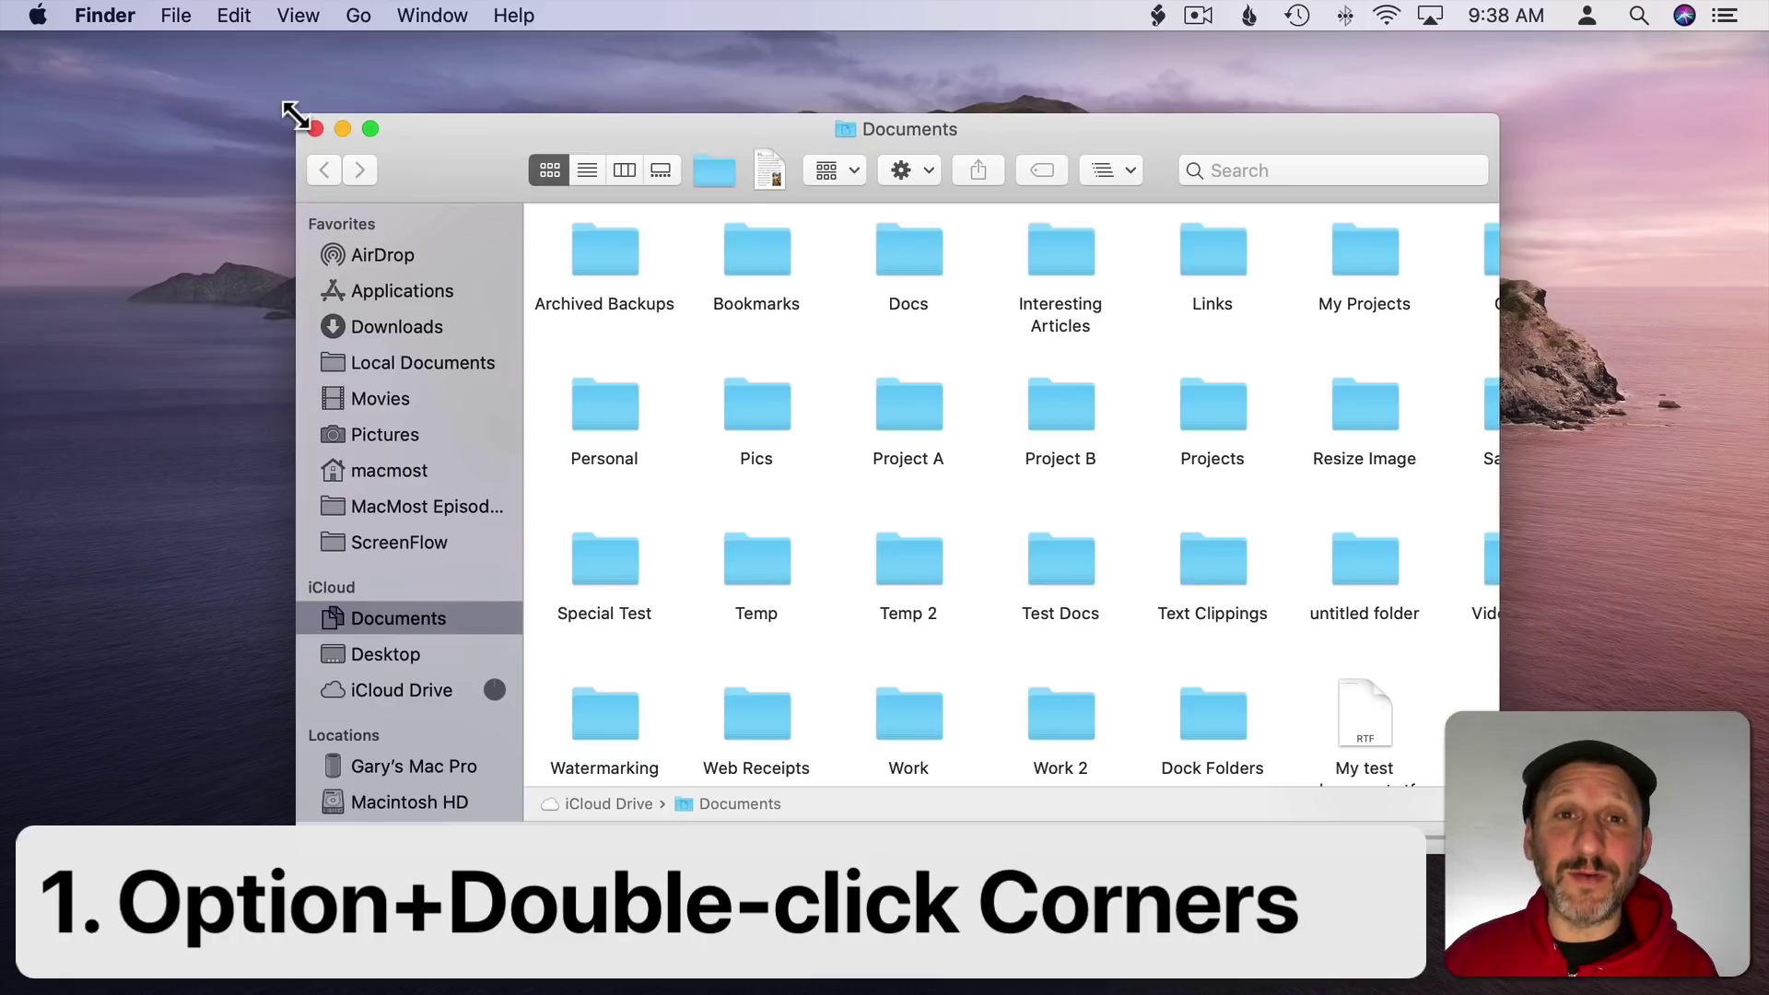
double_click(295, 114, "alt")
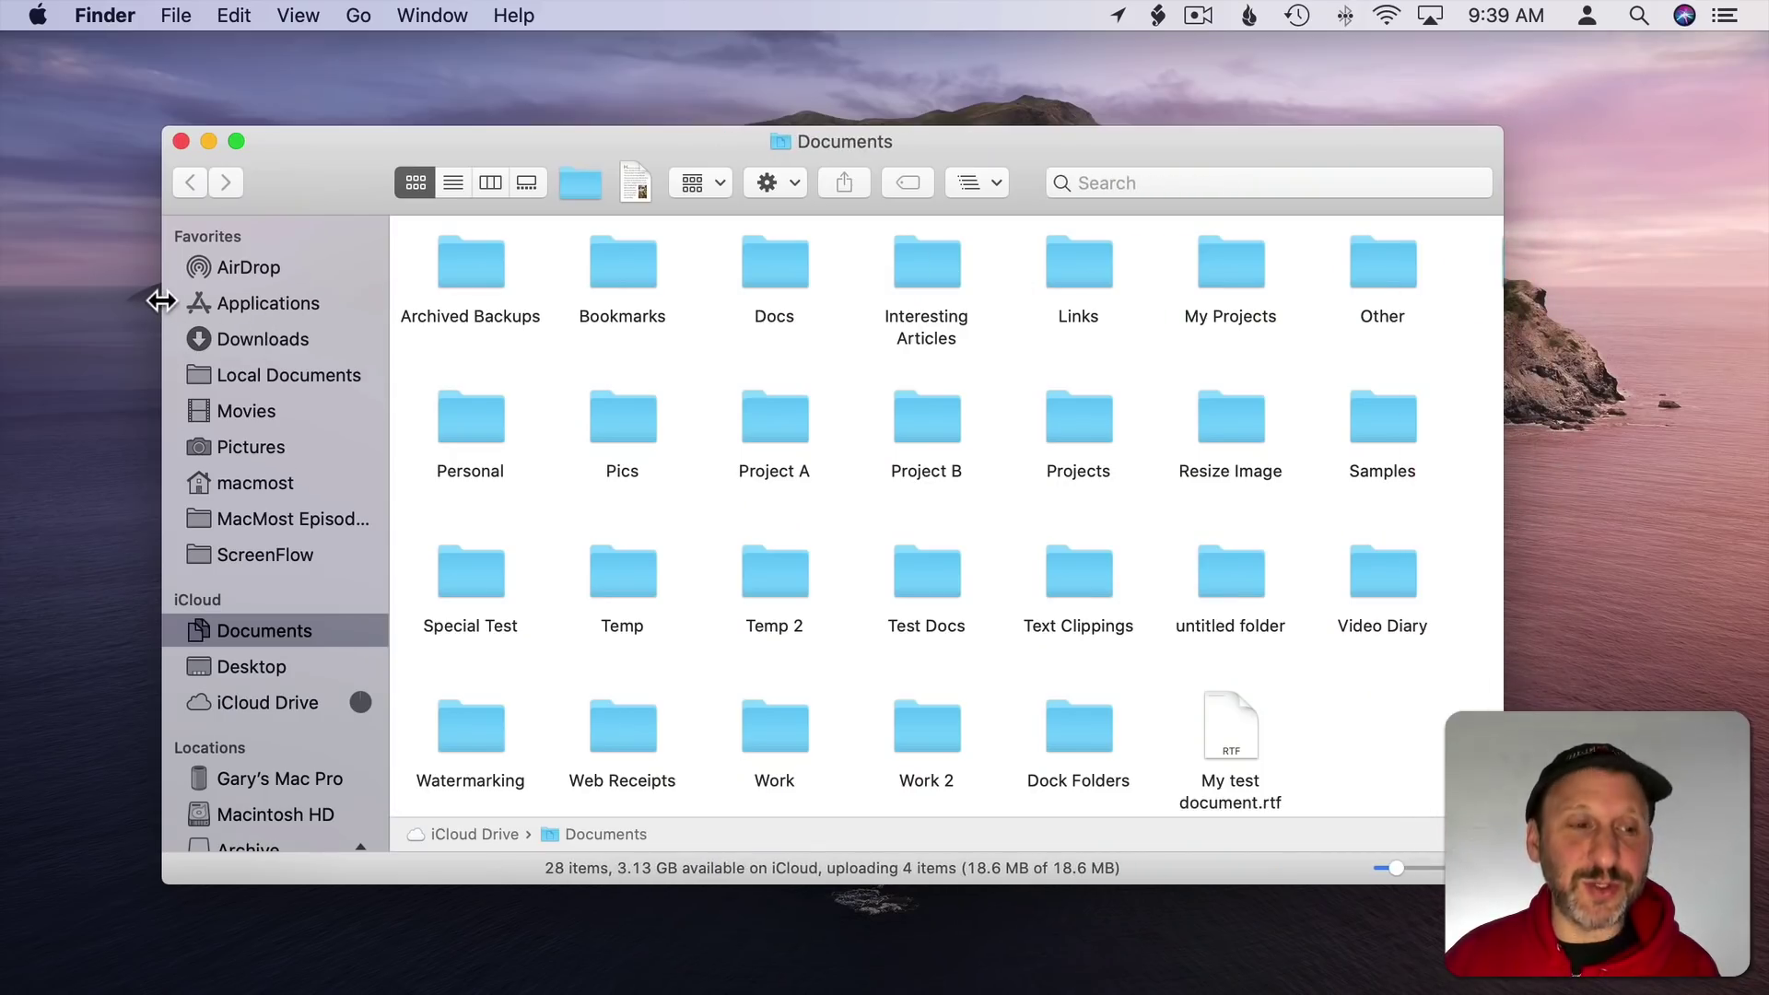
Option-drag the left edge to widen the window evenly across the screen, then minimize it
key("alt")
left_click_drag(161, 300, 3, 300)
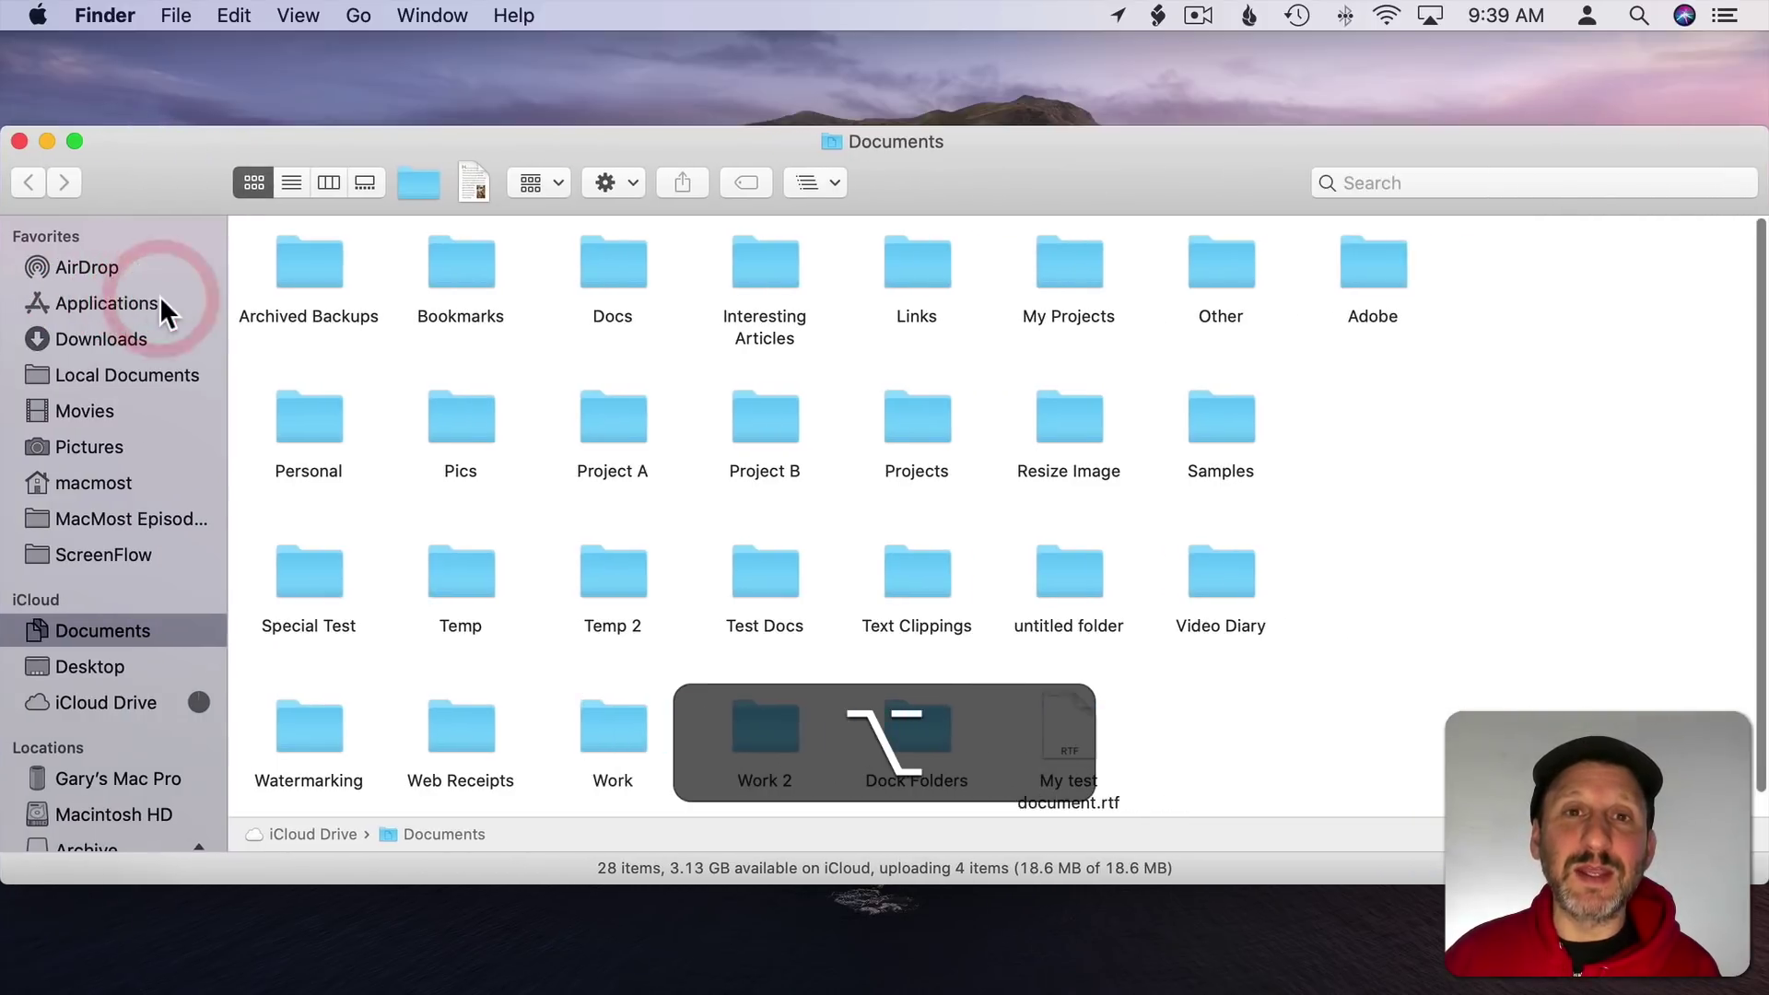
double_click(1096, 153)
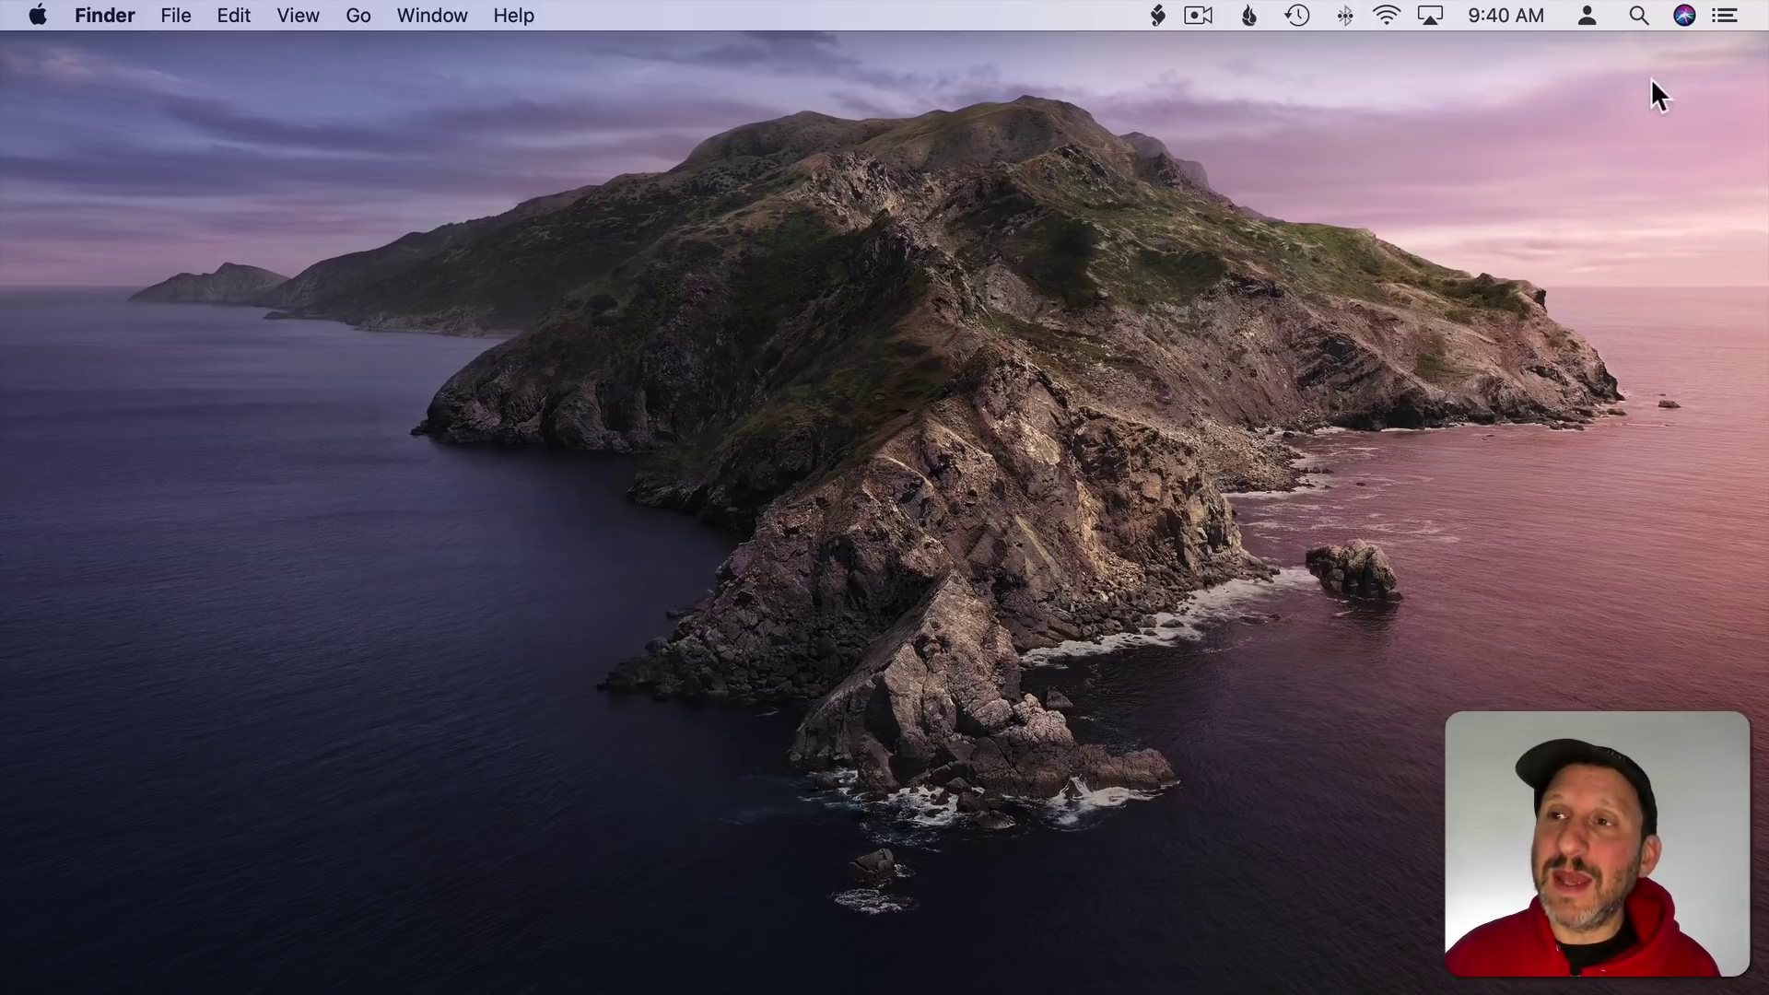
Show the Notification Center Today view, then close it
left_click(1723, 15)
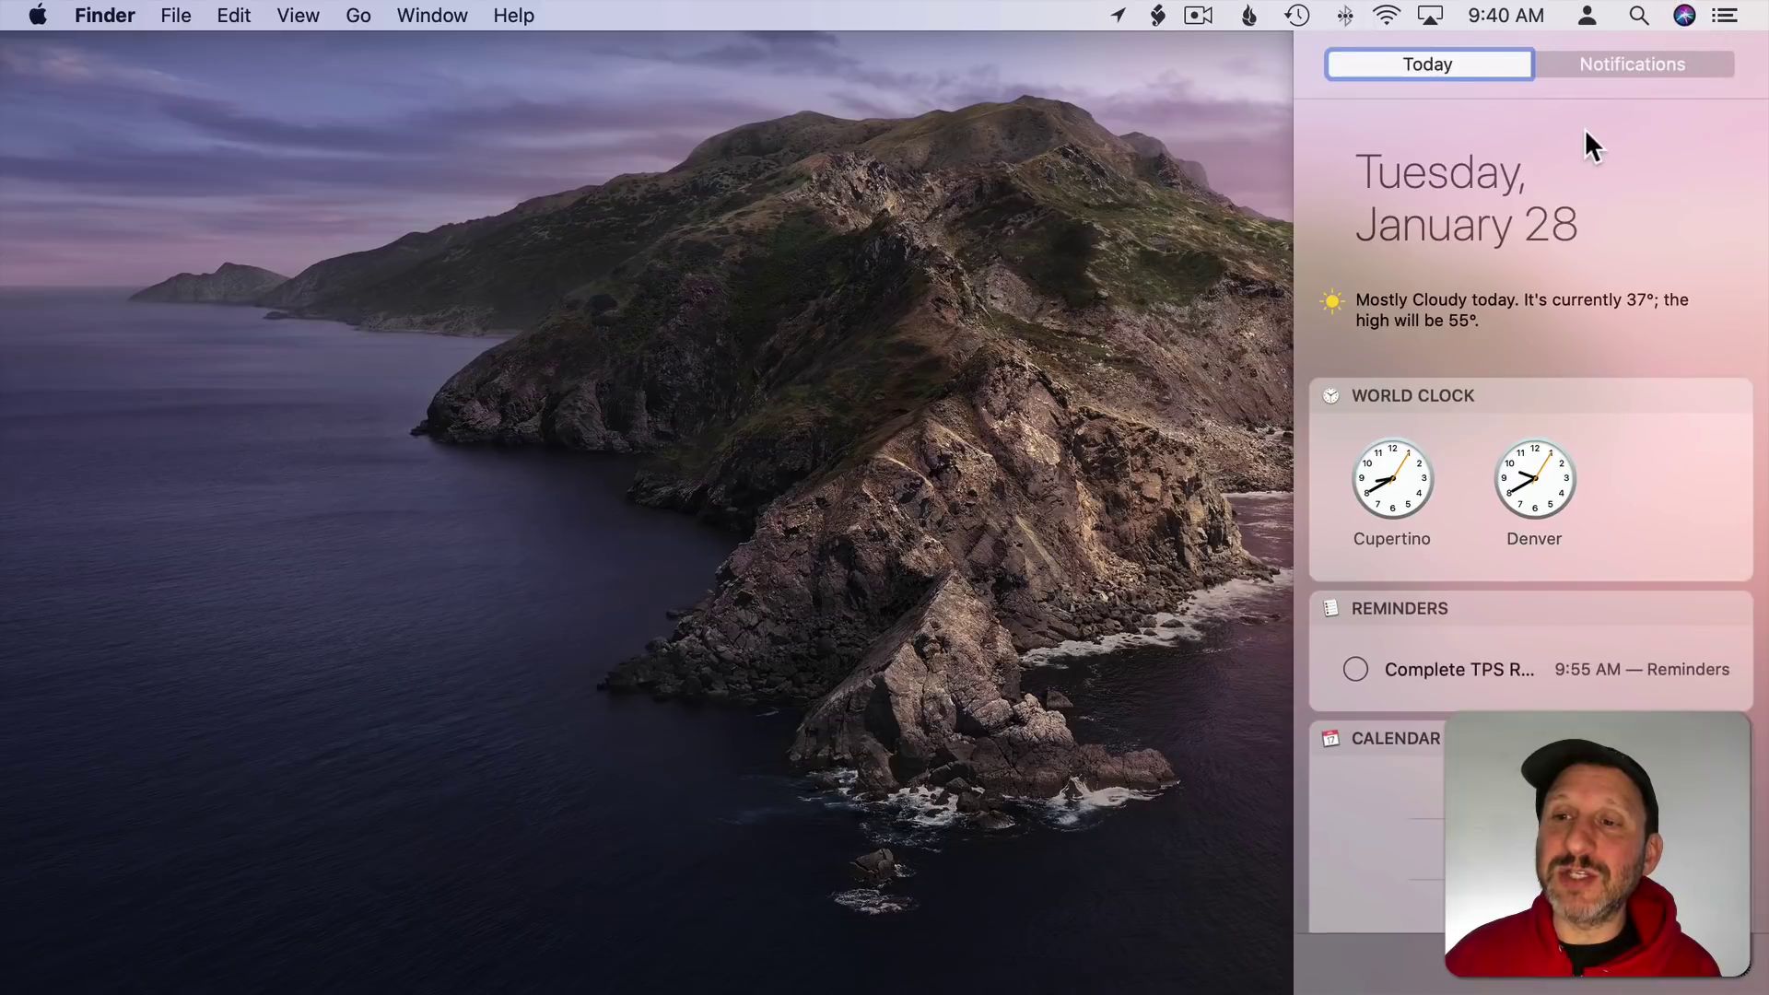
scroll(1585, 129, "up", 3)
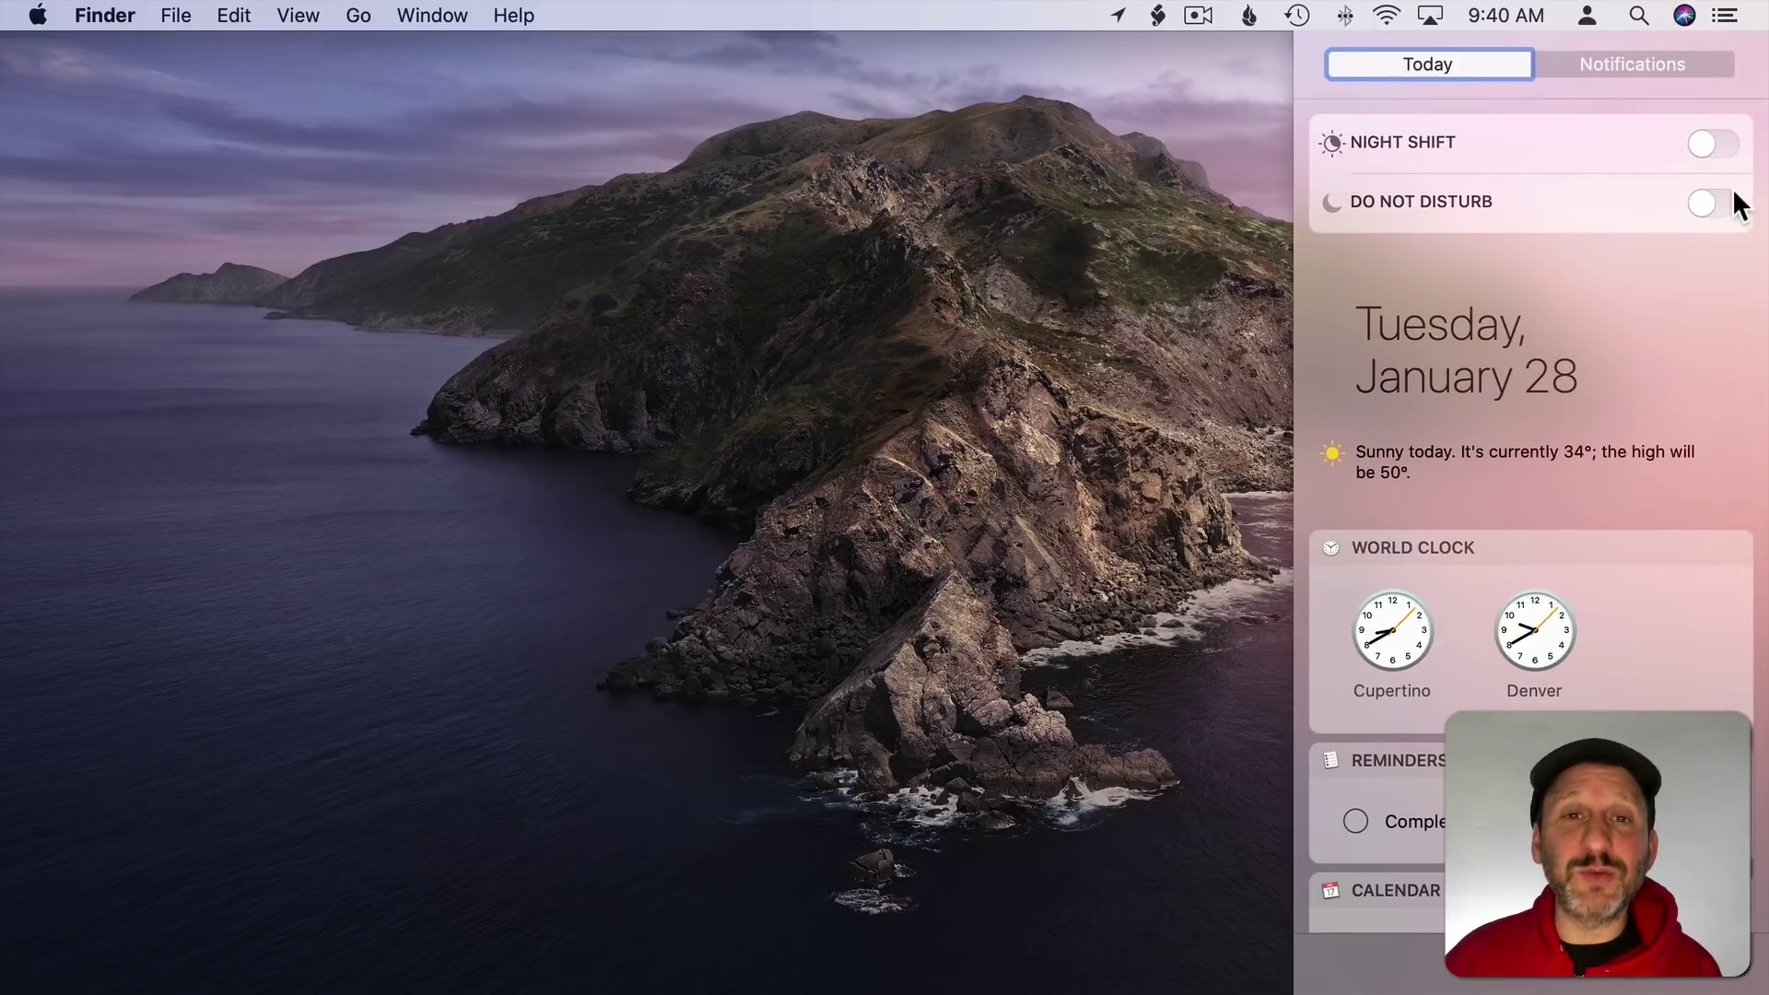
left_click(1124, 227)
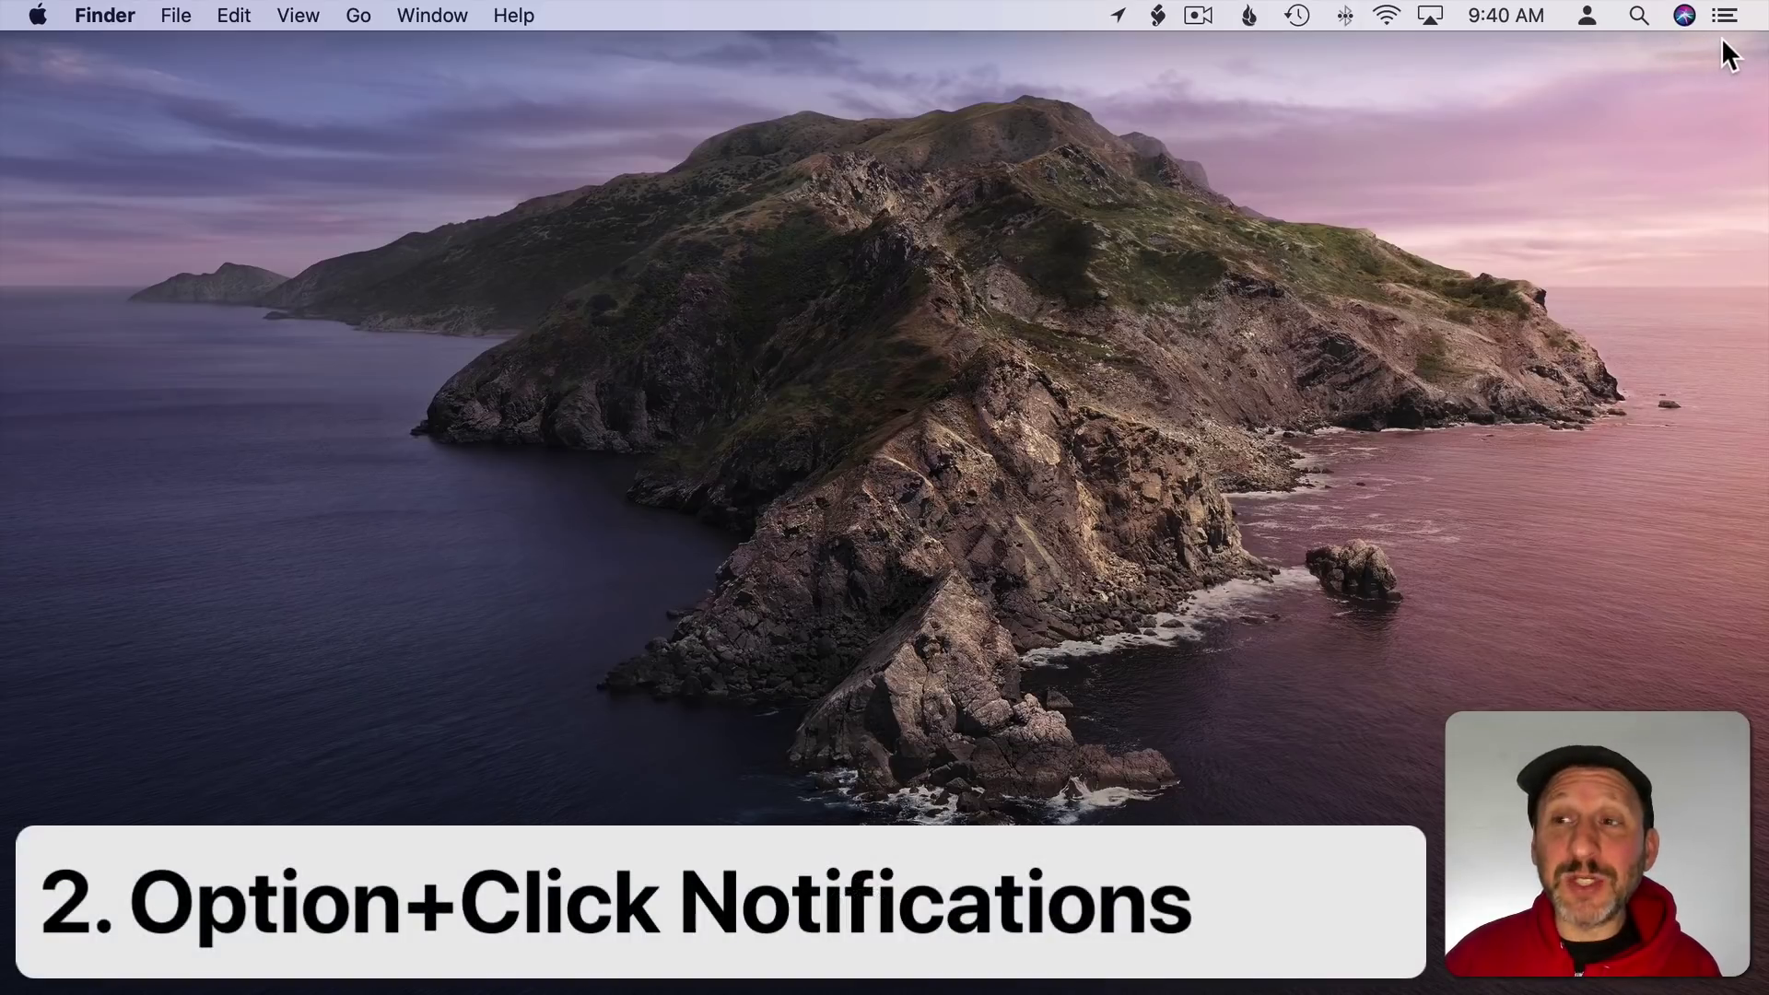
Turn Do Not Disturb on and back off, then go to Apple menu > System Preferences
left_click(1731, 16, "alt")
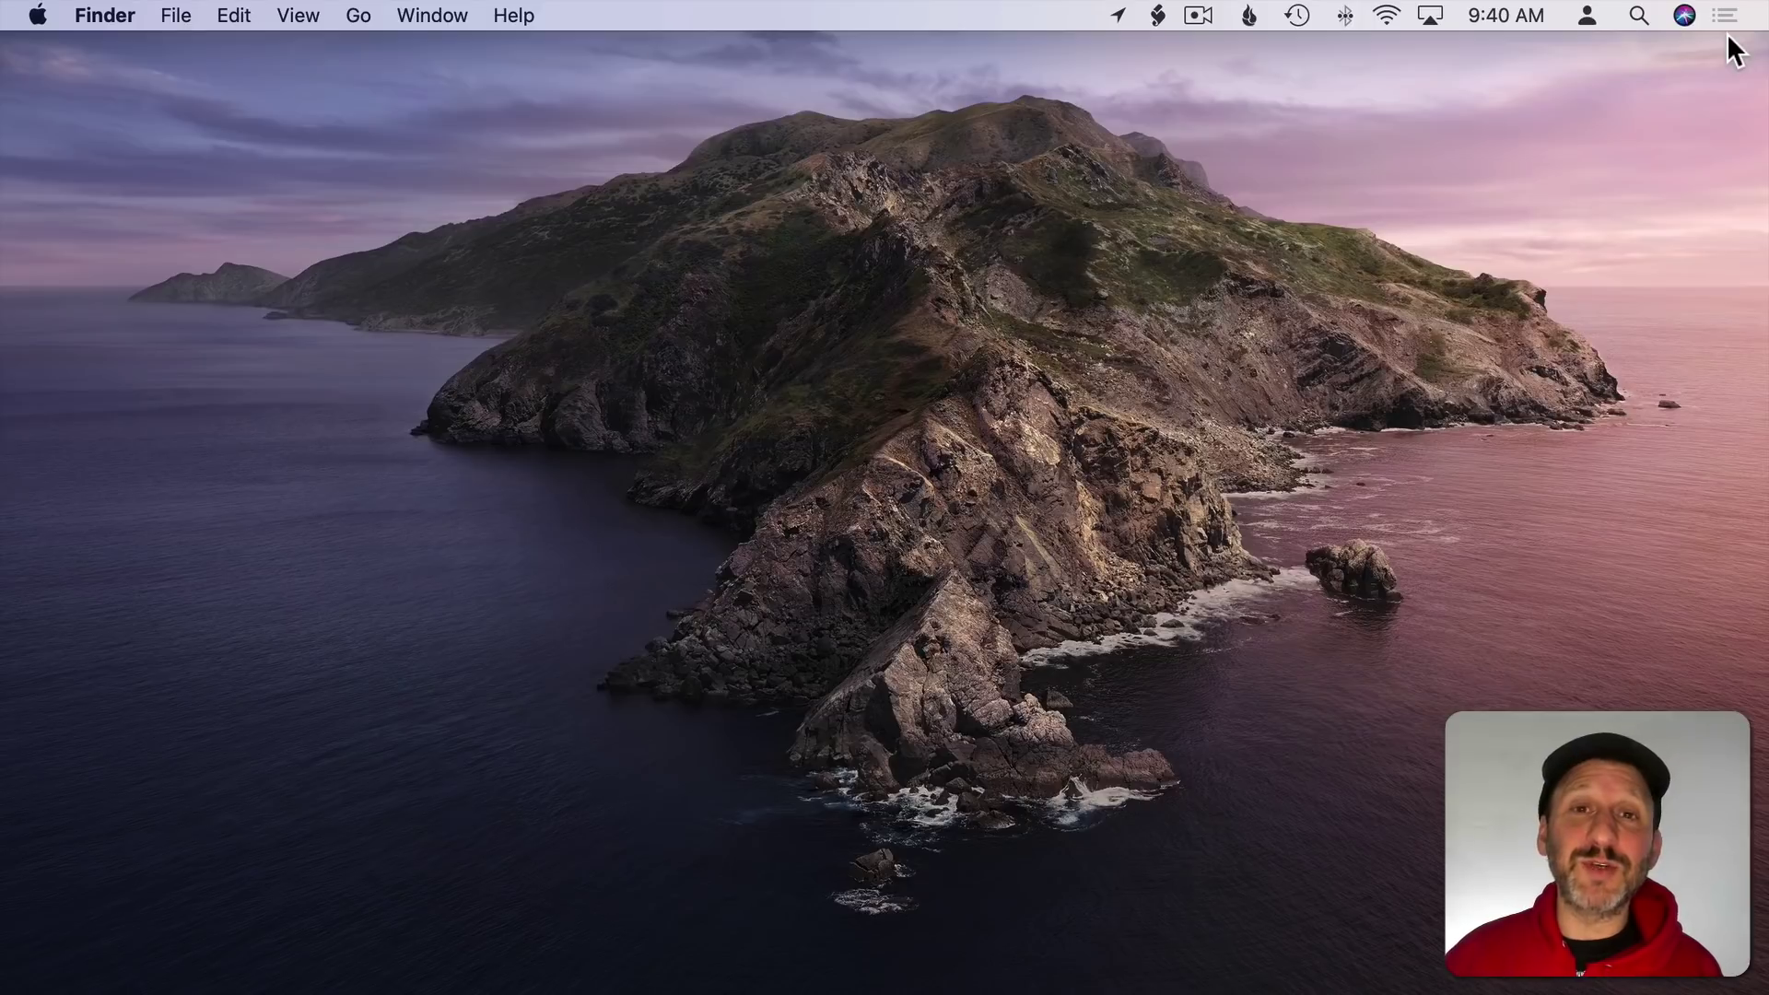
key("alt")
left_click(1724, 16, "alt")
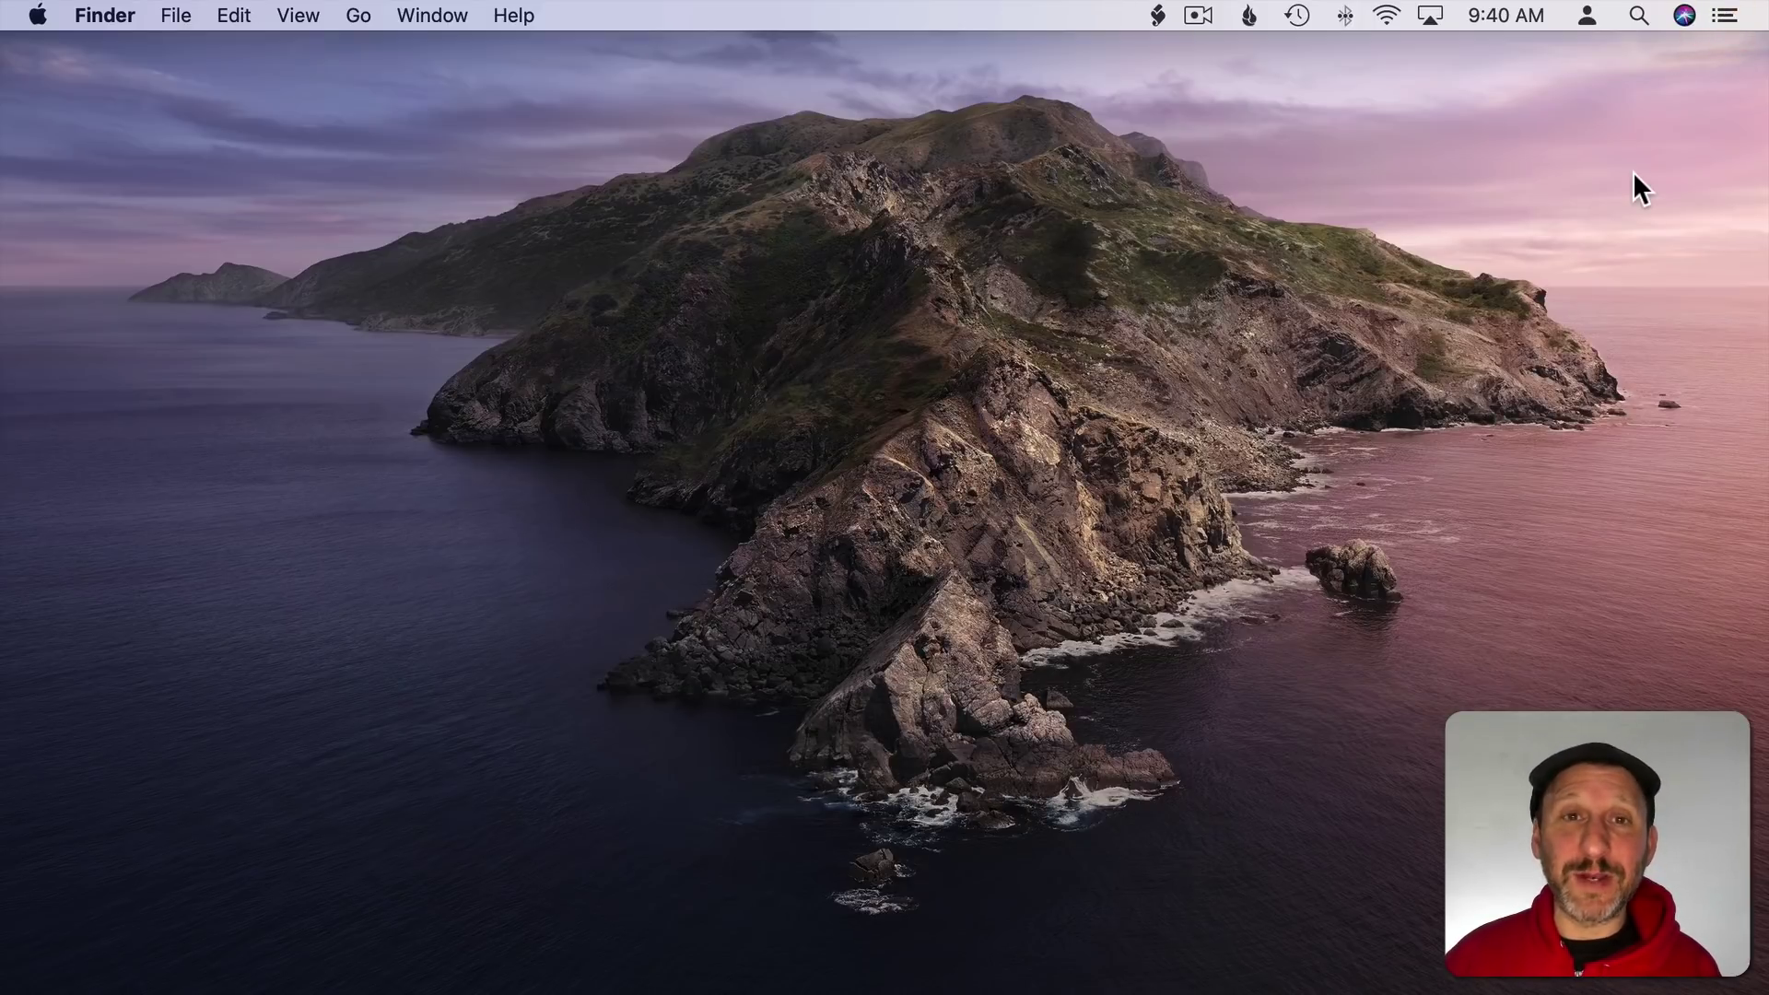
left_click(37, 16)
left_click(69, 86)
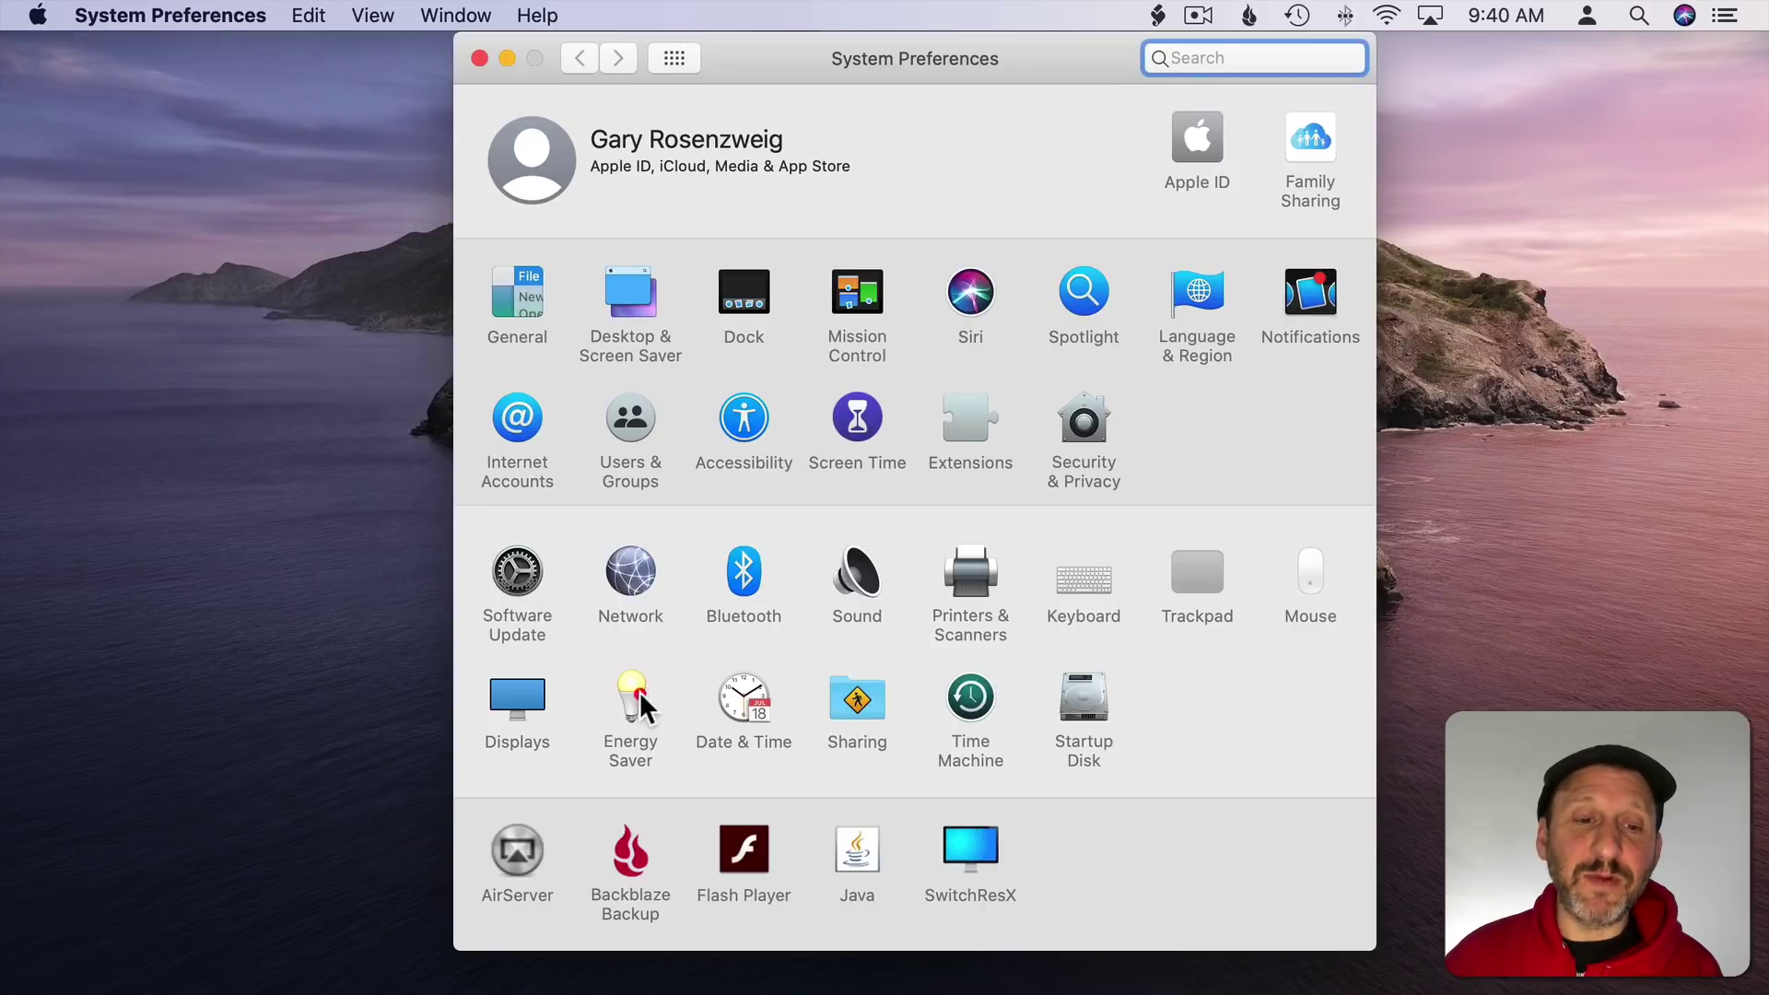
left_click(639, 693)
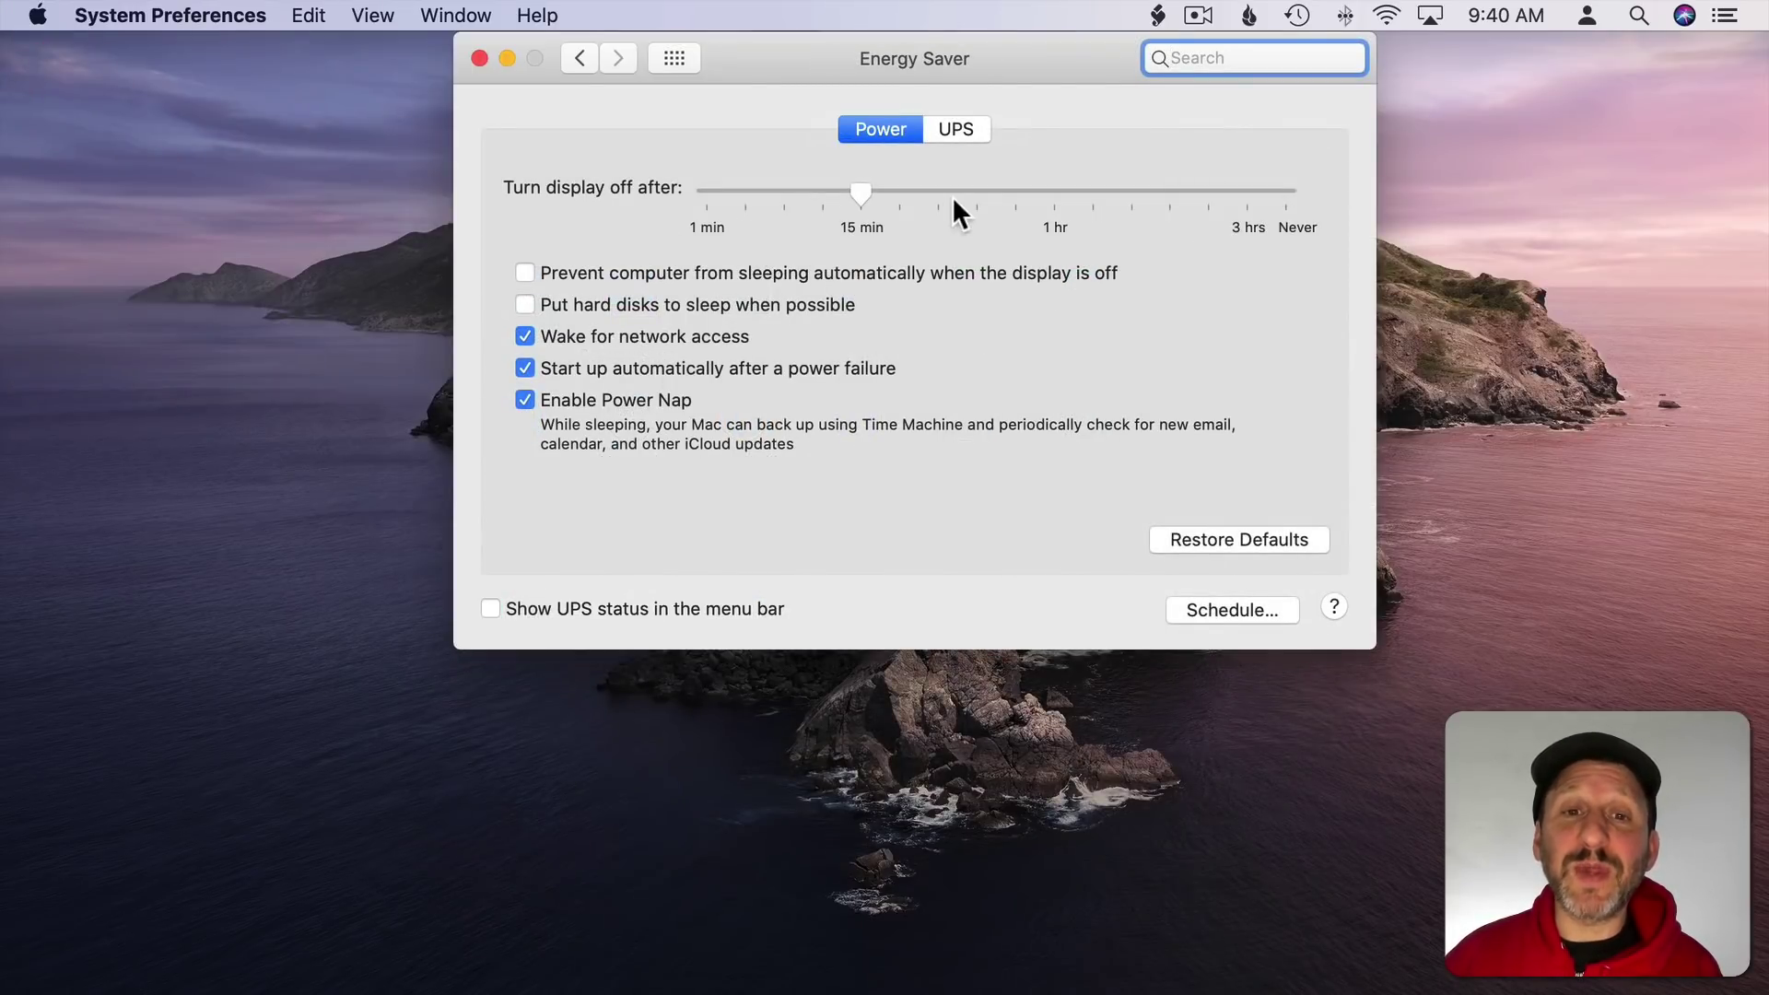
mouse_move(889, 192)
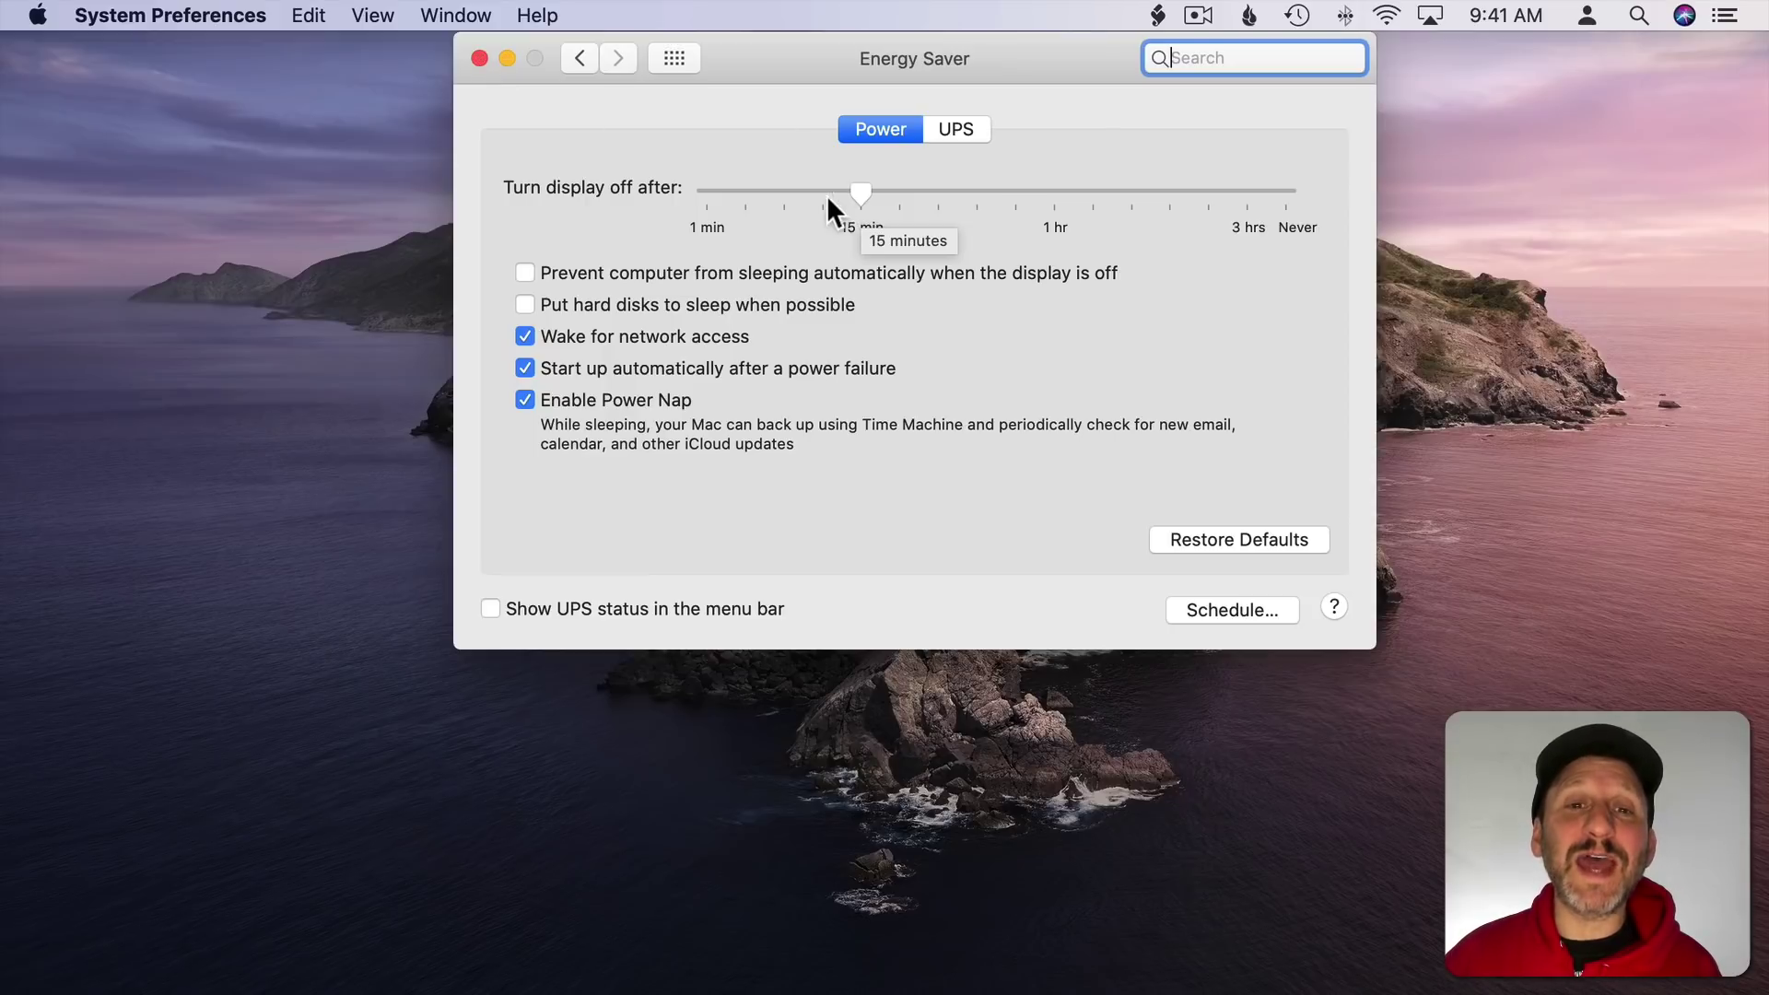
left_click(479, 59)
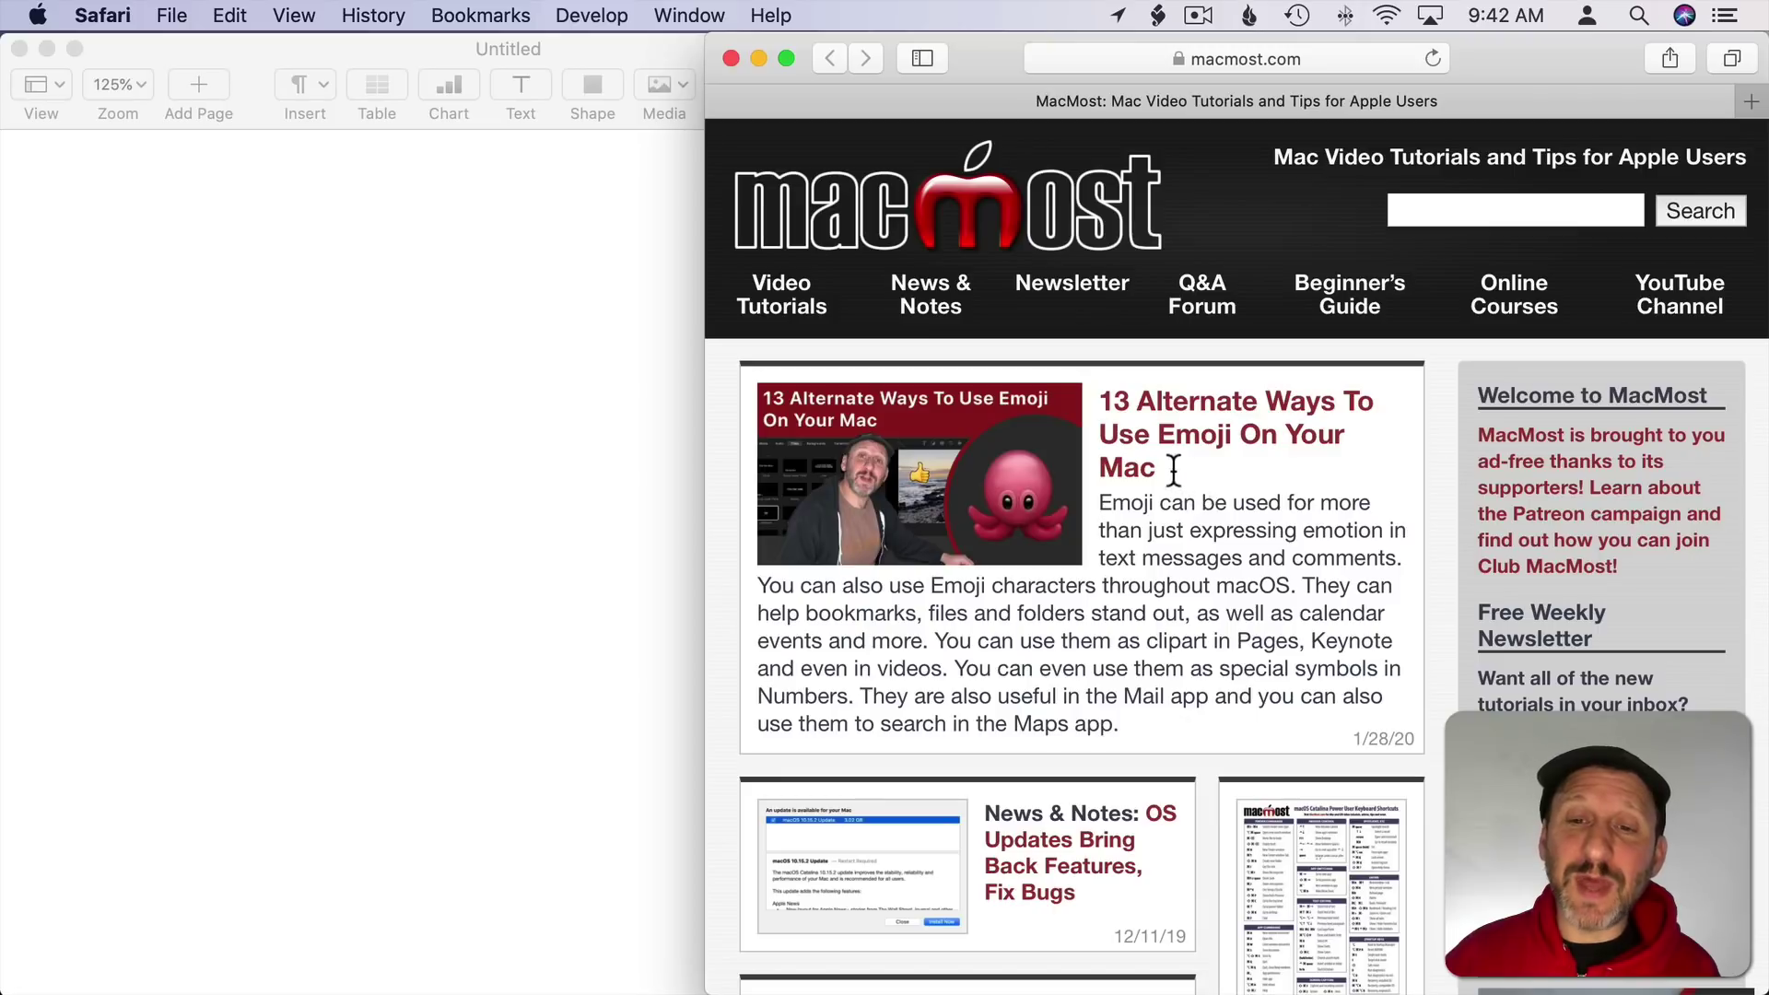
Select and copy the Safari title '13 Alternate Ways To Use Emoji On Your Mac'
left_click_drag(1173, 470, 1099, 409)
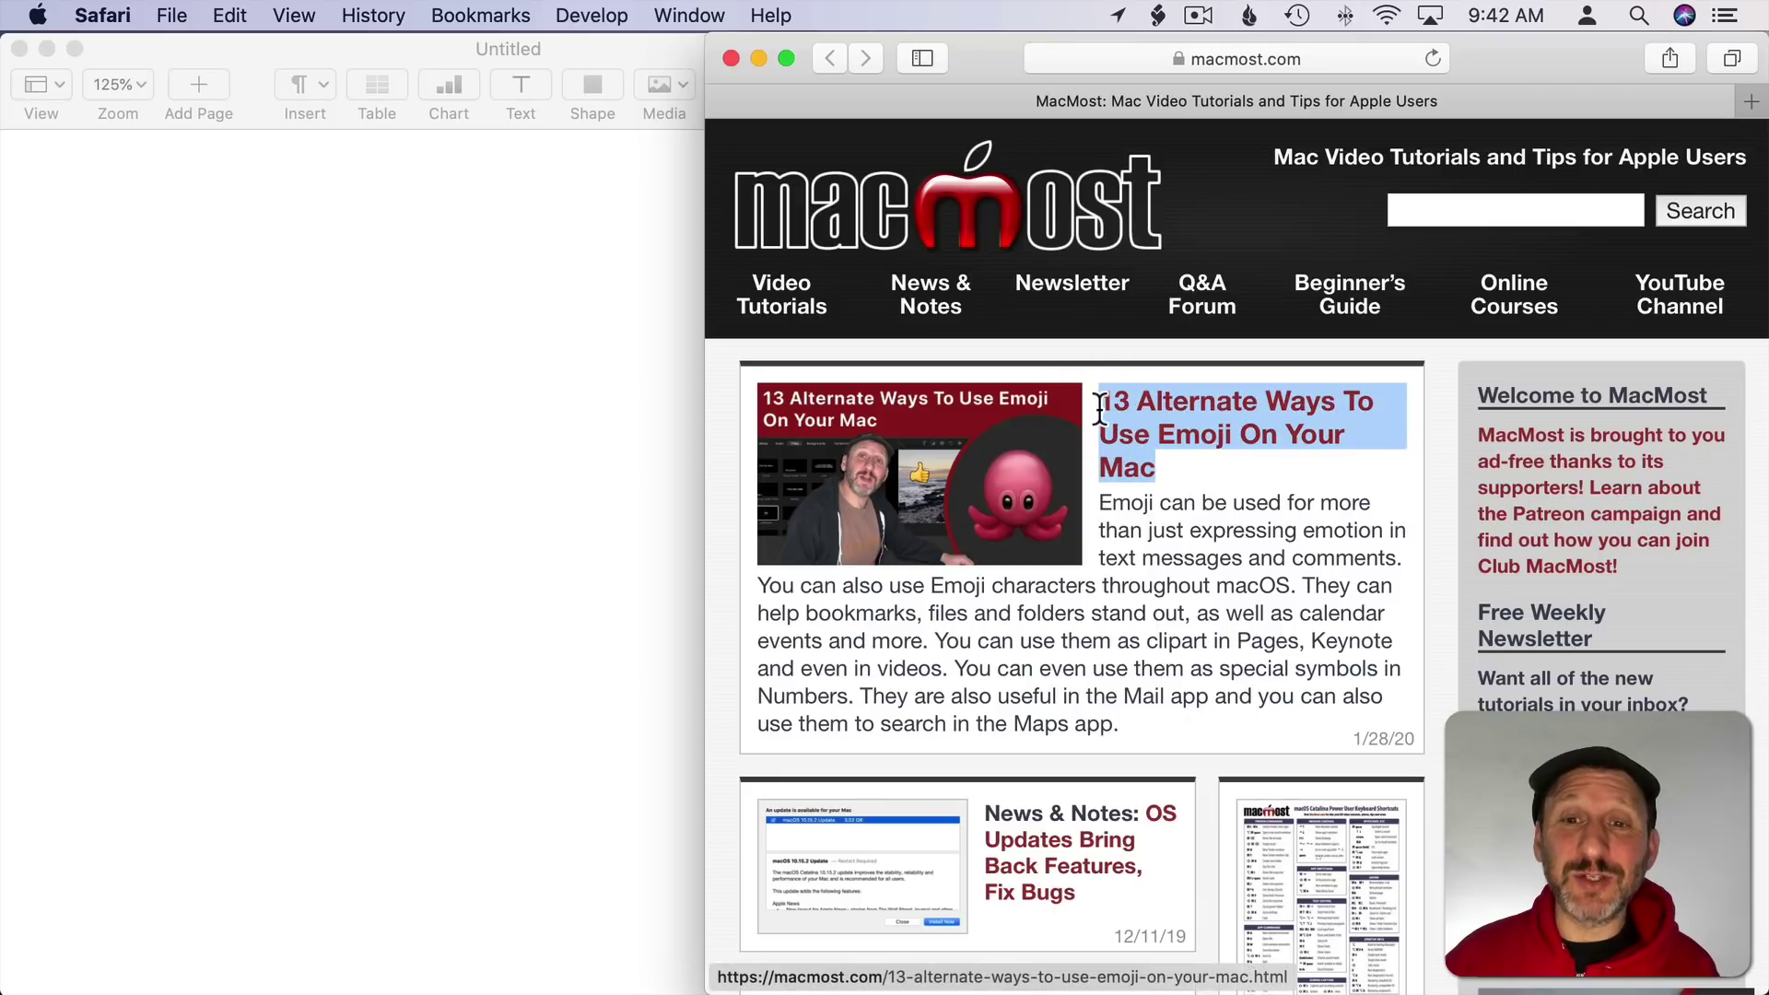
key("super")
Paste the copied title into the Pages document, then undo the formatted paste
key("super+c")
left_click(192, 297)
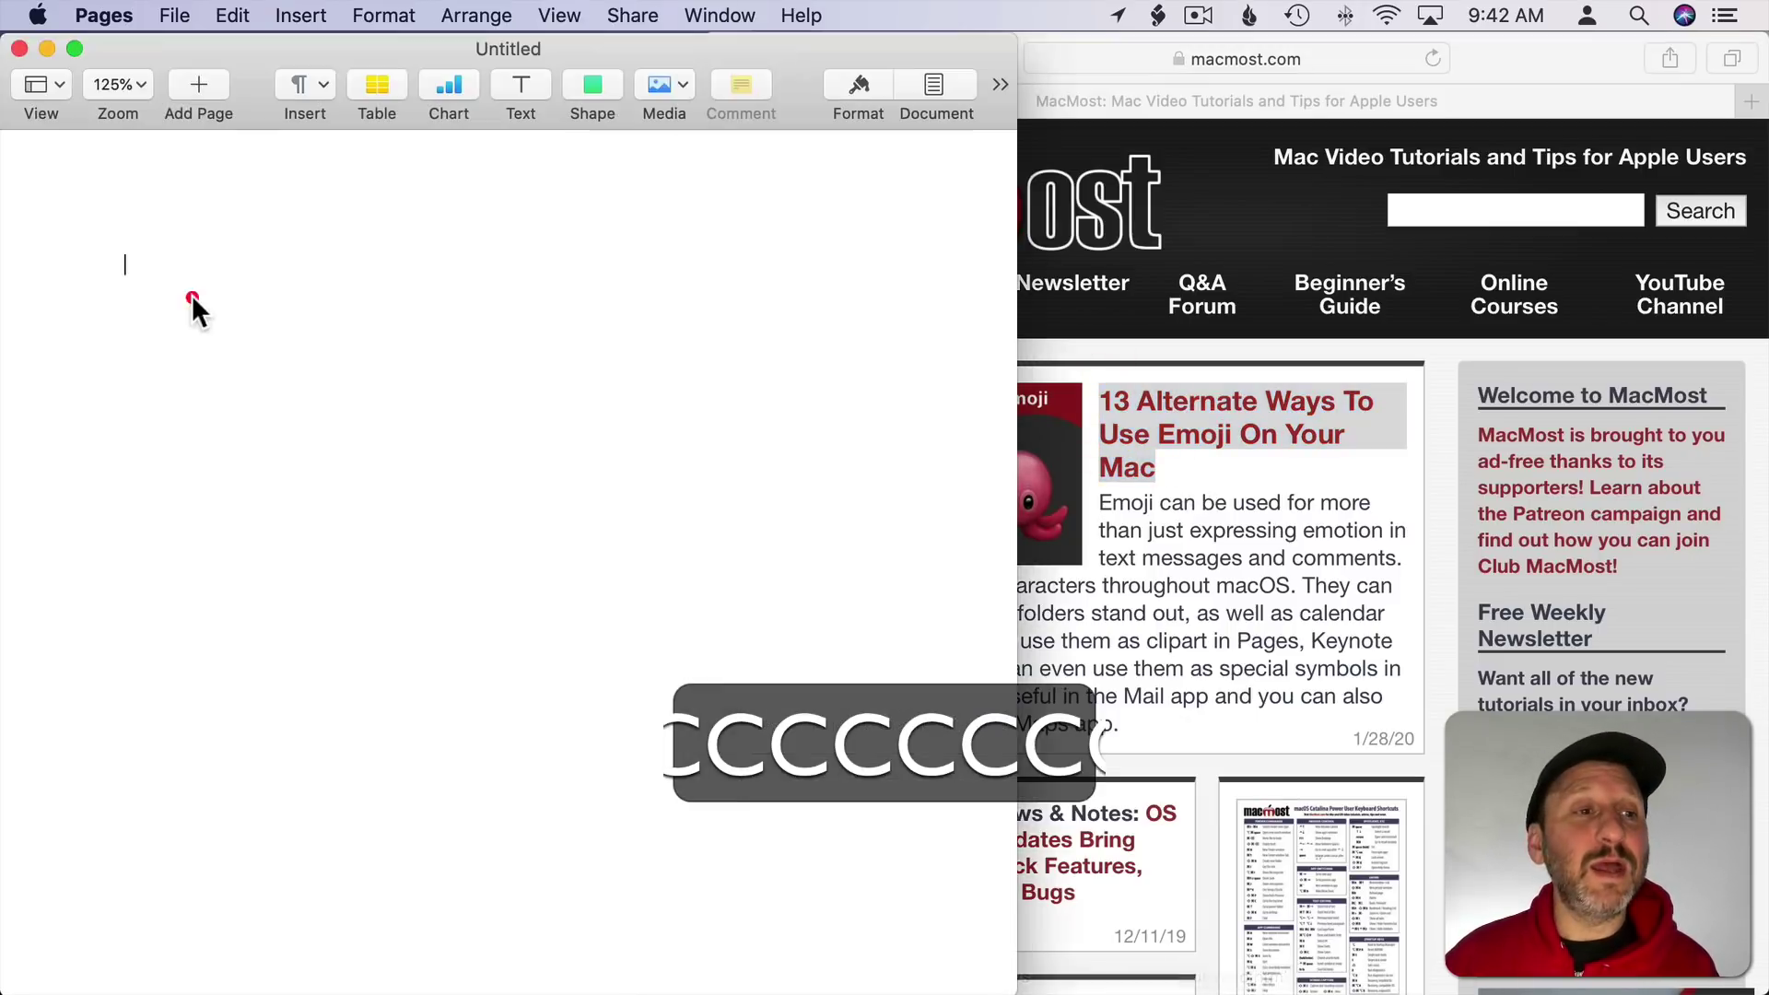
key("super+v")
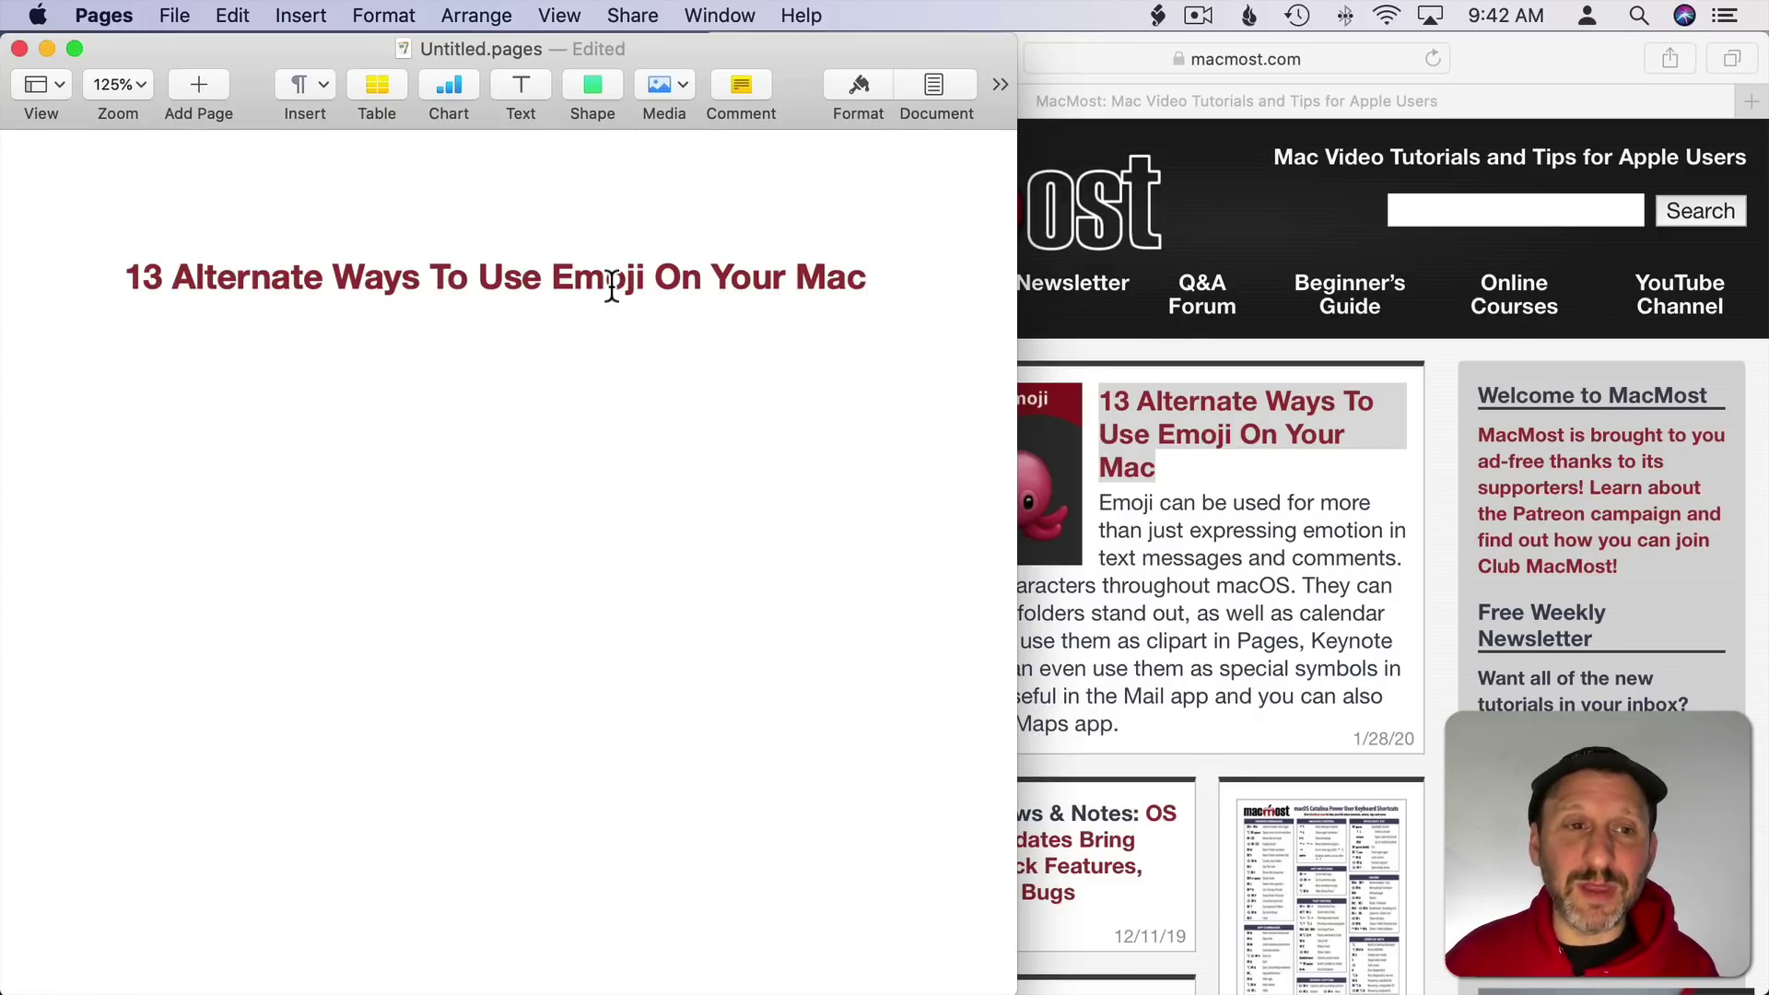
key("super+z")
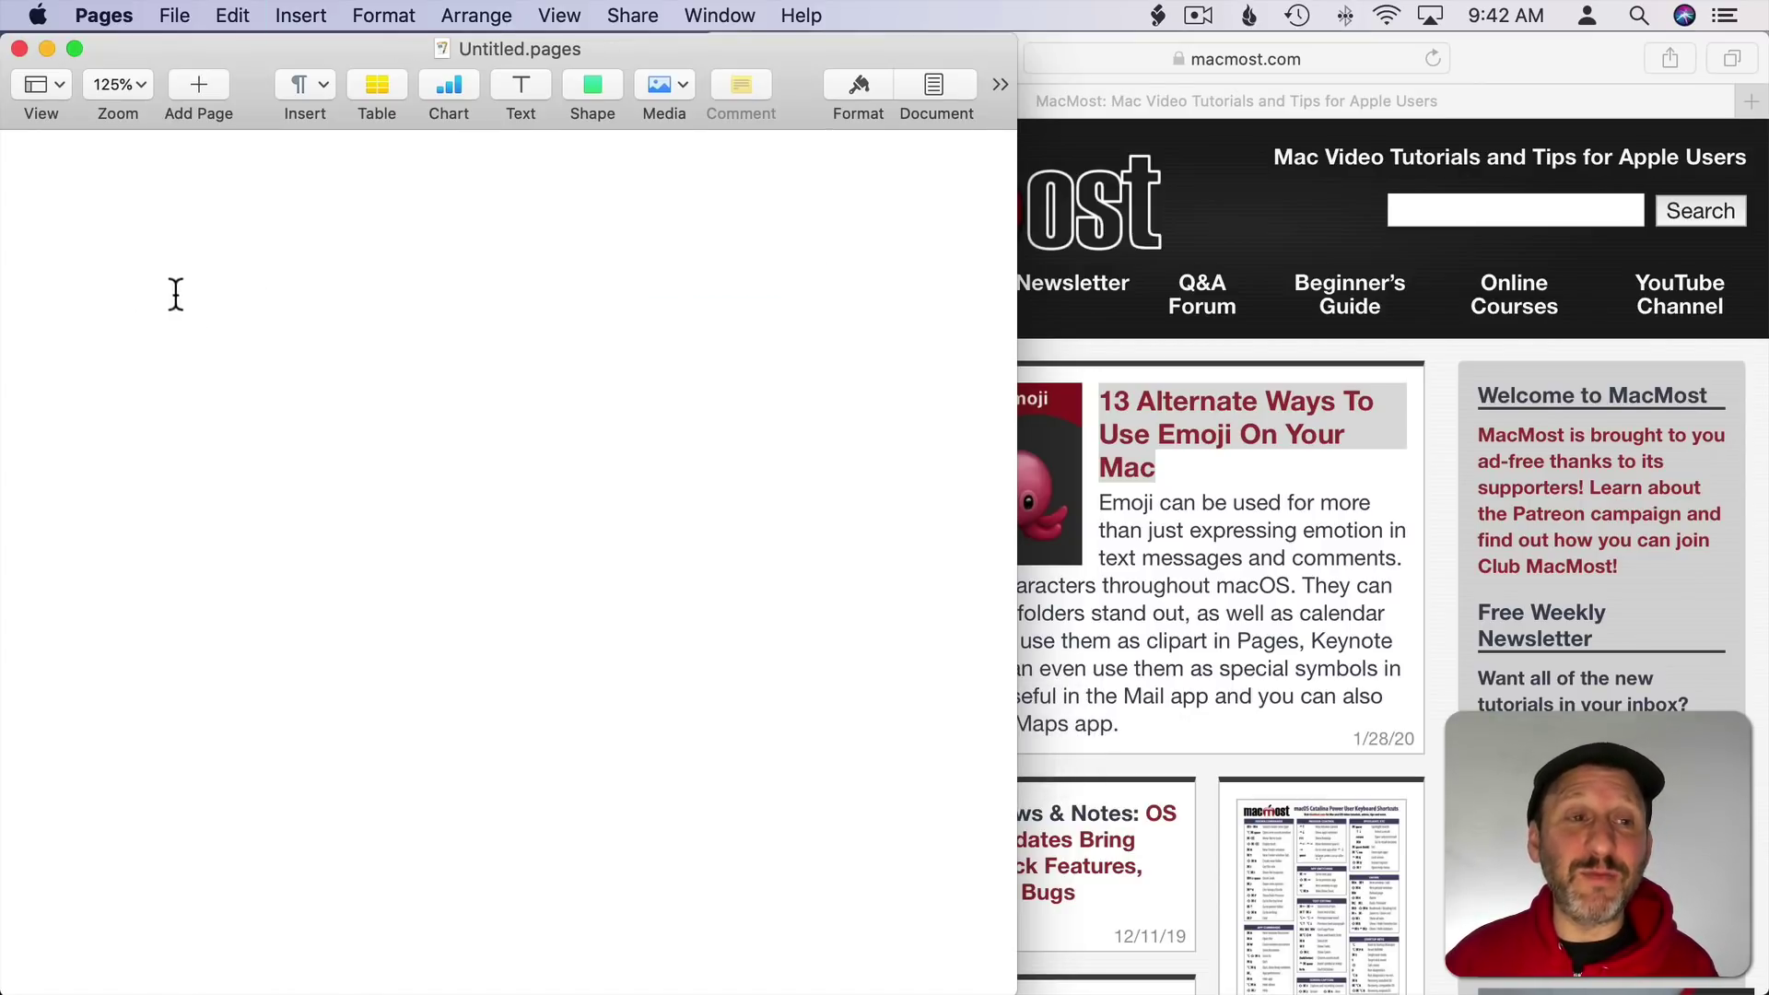
Paste the title with Edit > Paste and Match Style, then show the Option-key paste variants
left_click(233, 17)
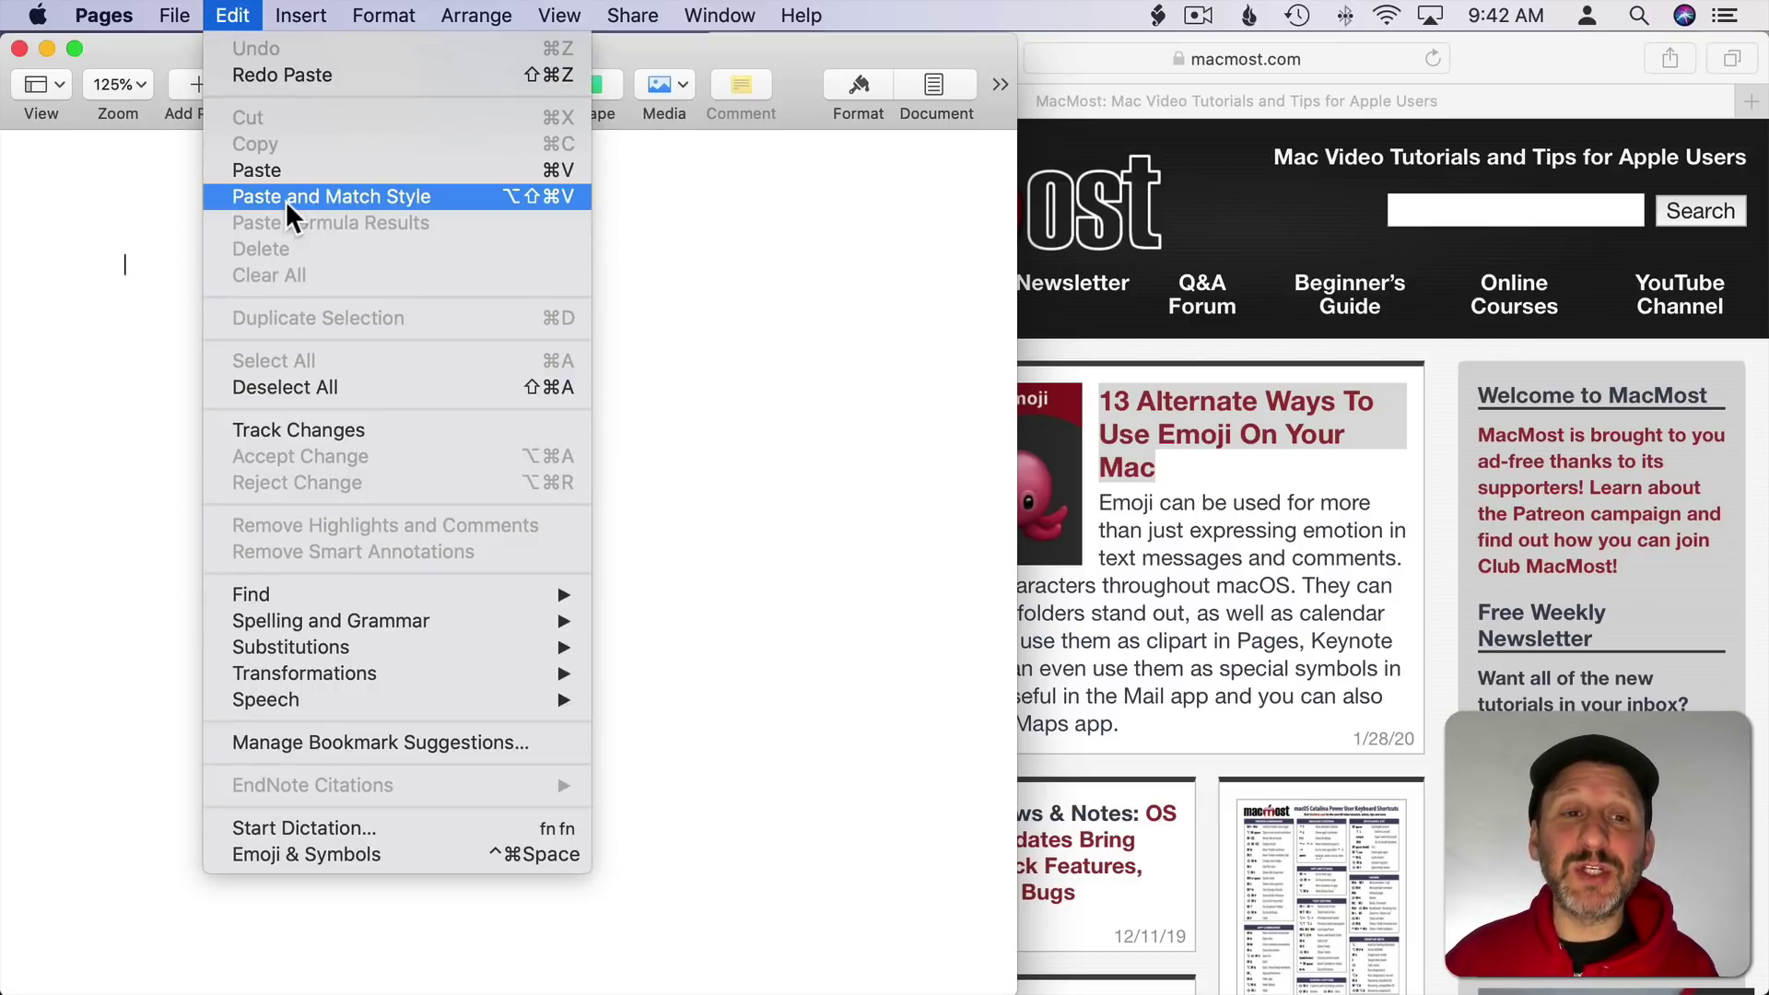
left_click(914, 231)
key("alt+shift+super+v")
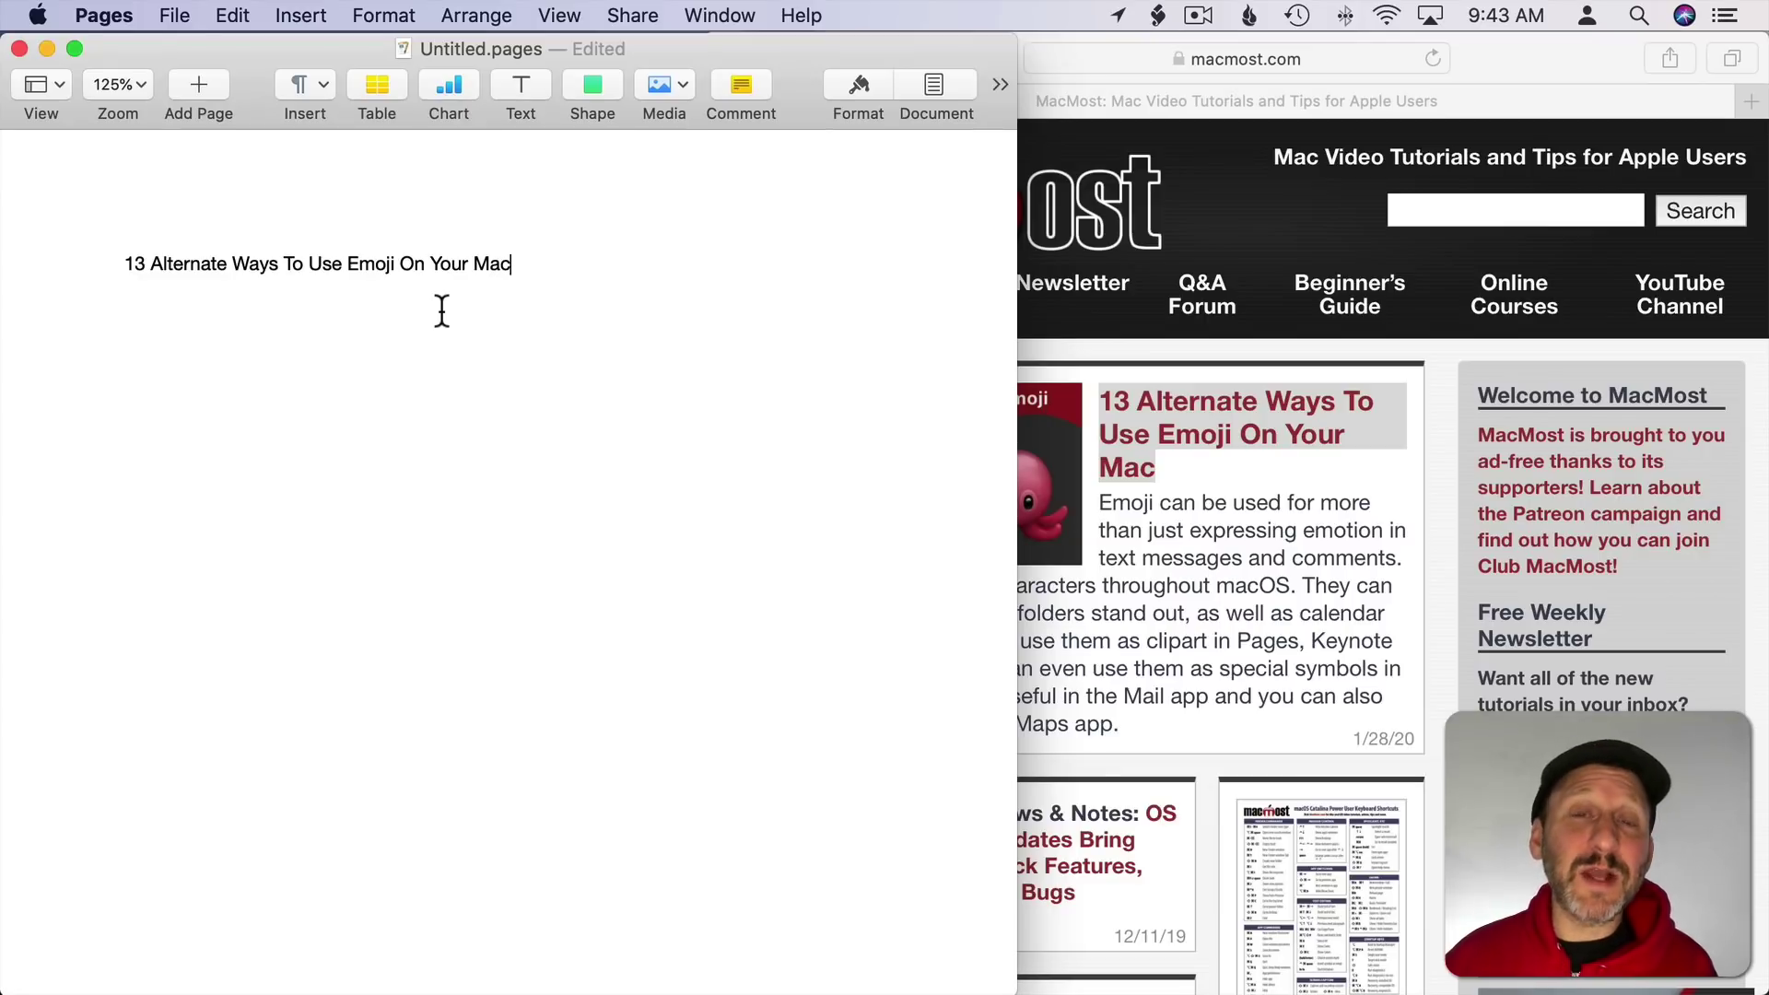
left_click(228, 16)
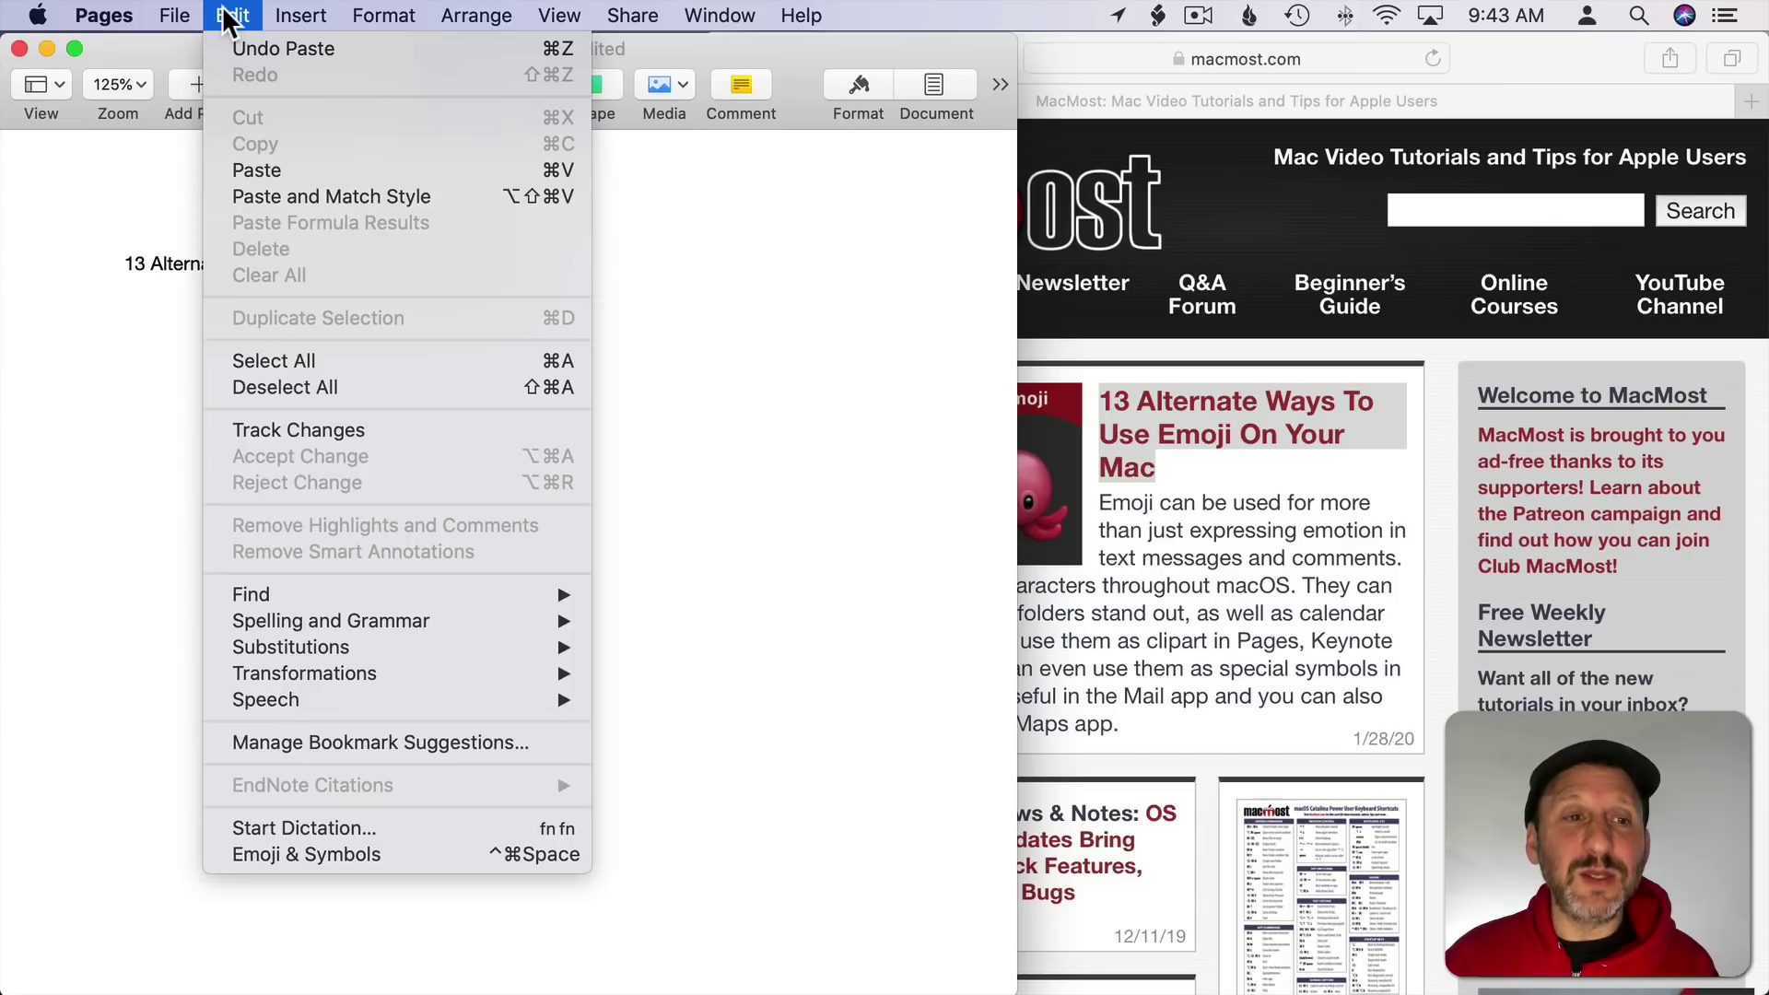
key("alt")
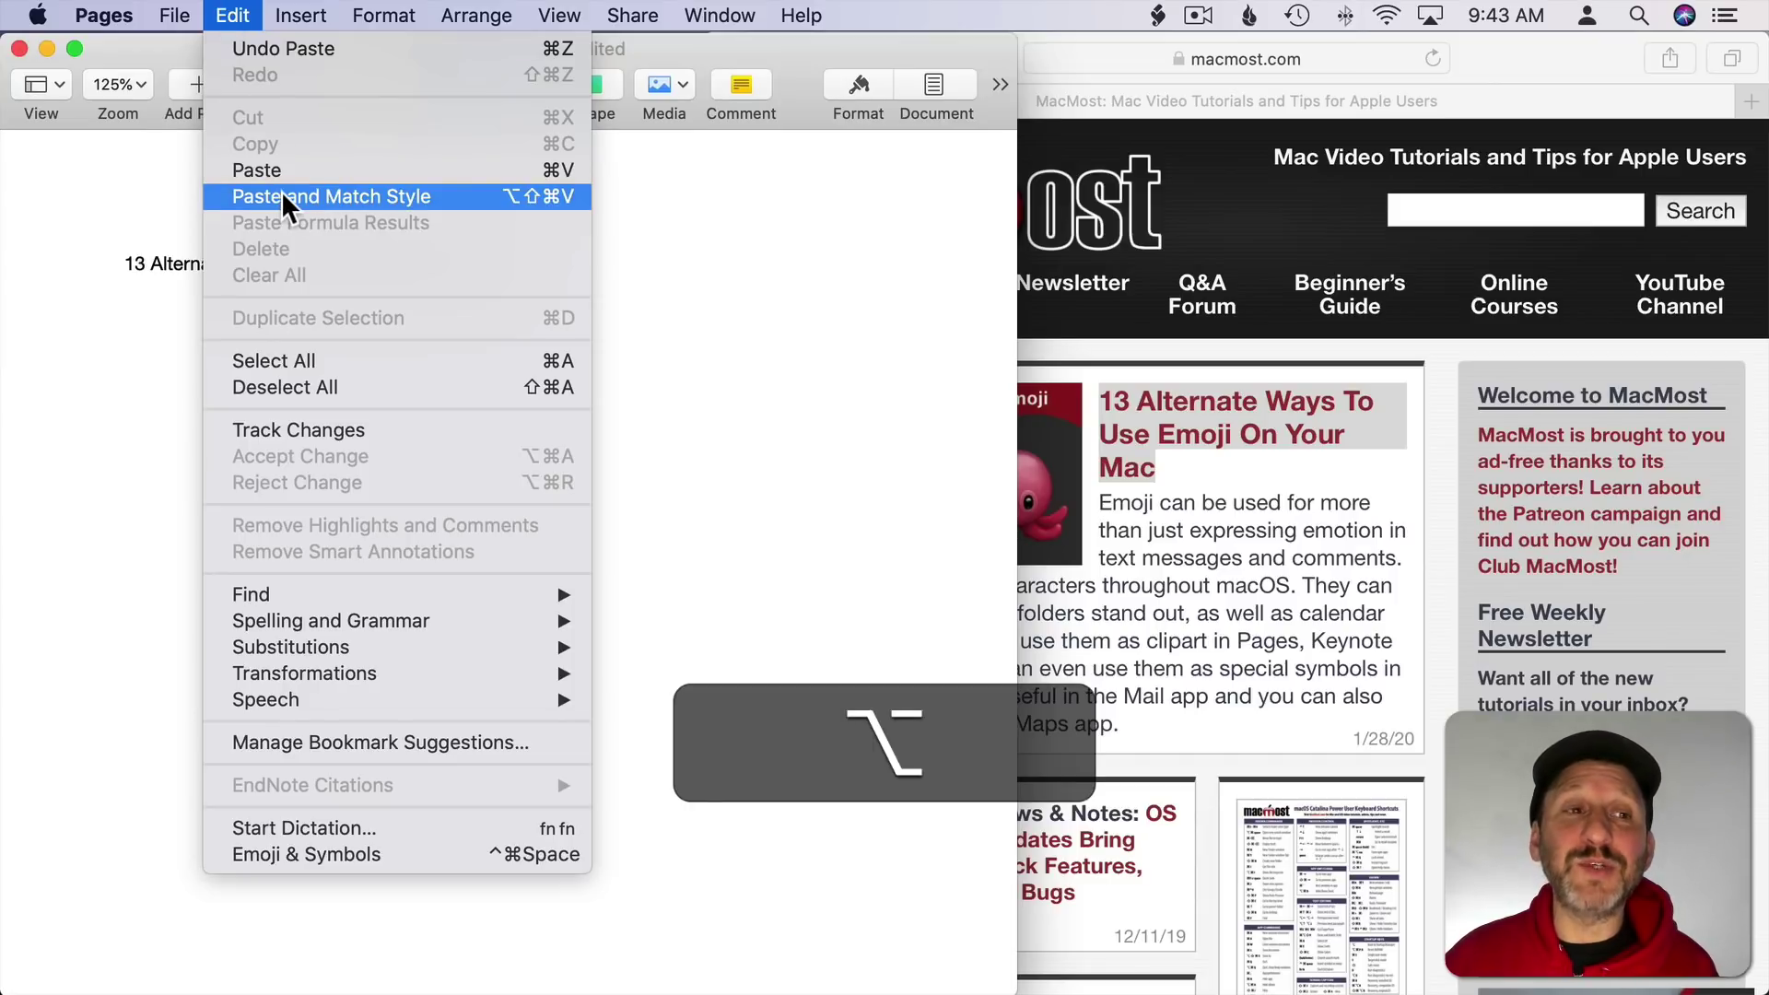
left_click(228, 16)
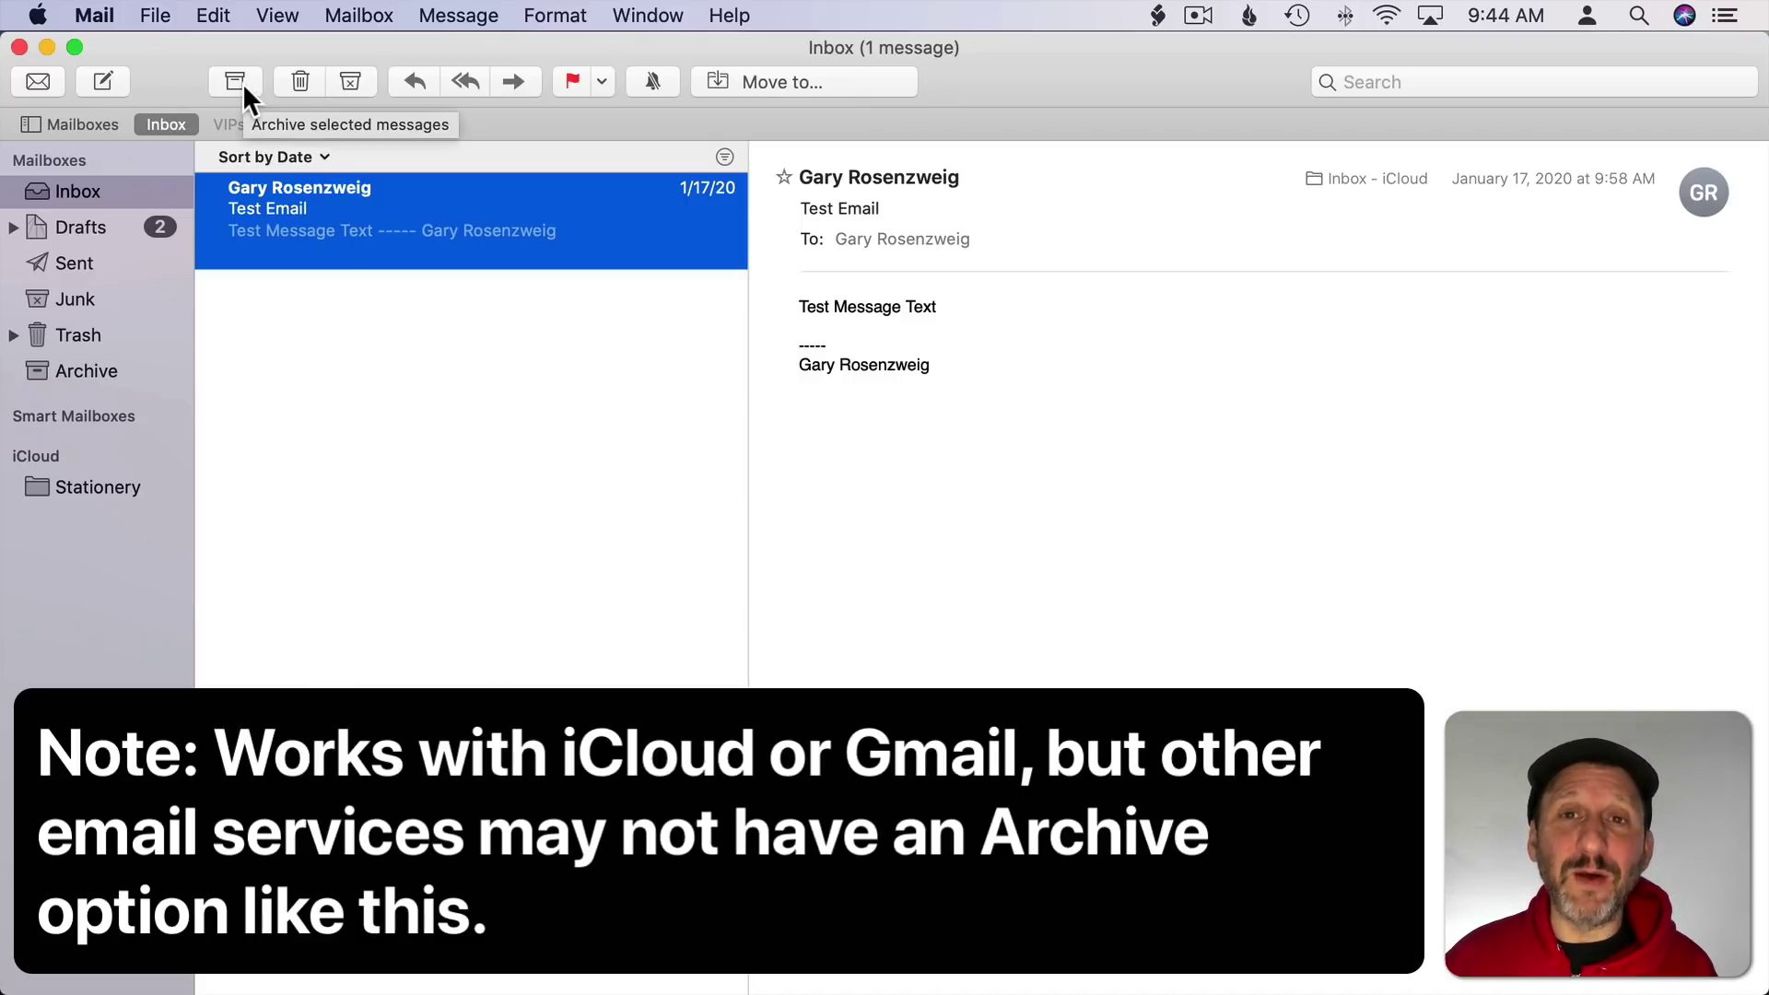
Show the Message menu's Archive command, then close the menu without archiving the test email
left_click(452, 14)
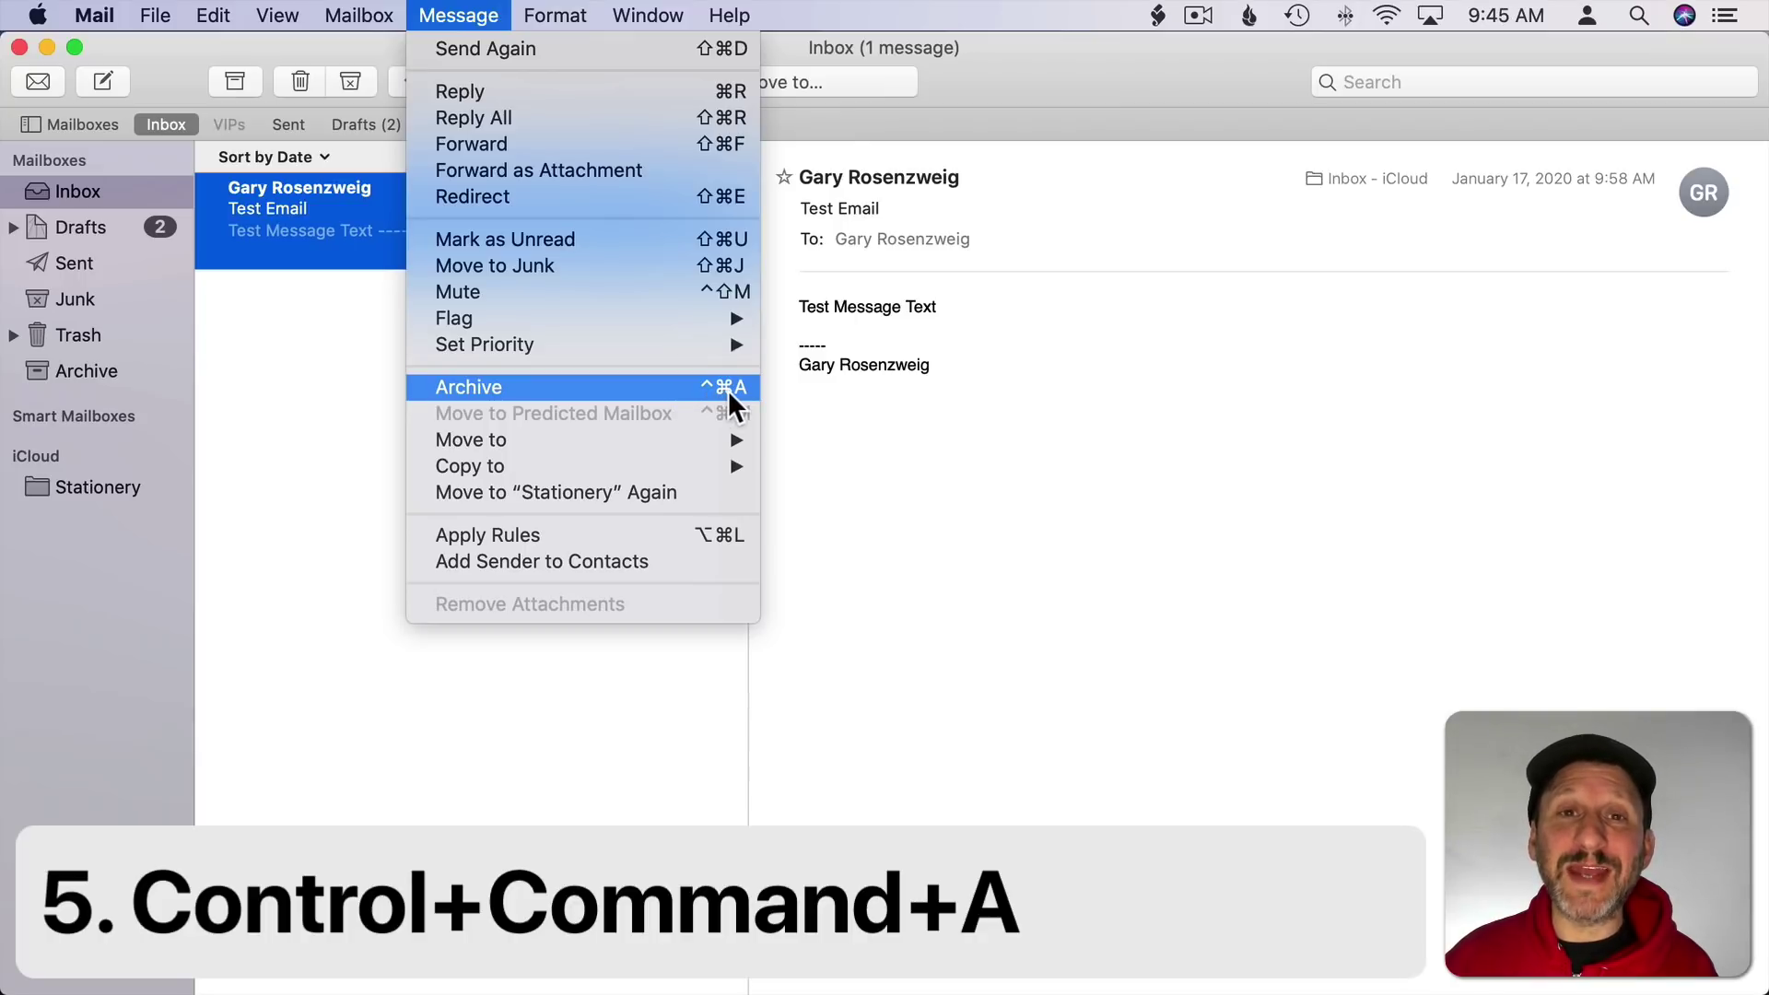
left_click(855, 392)
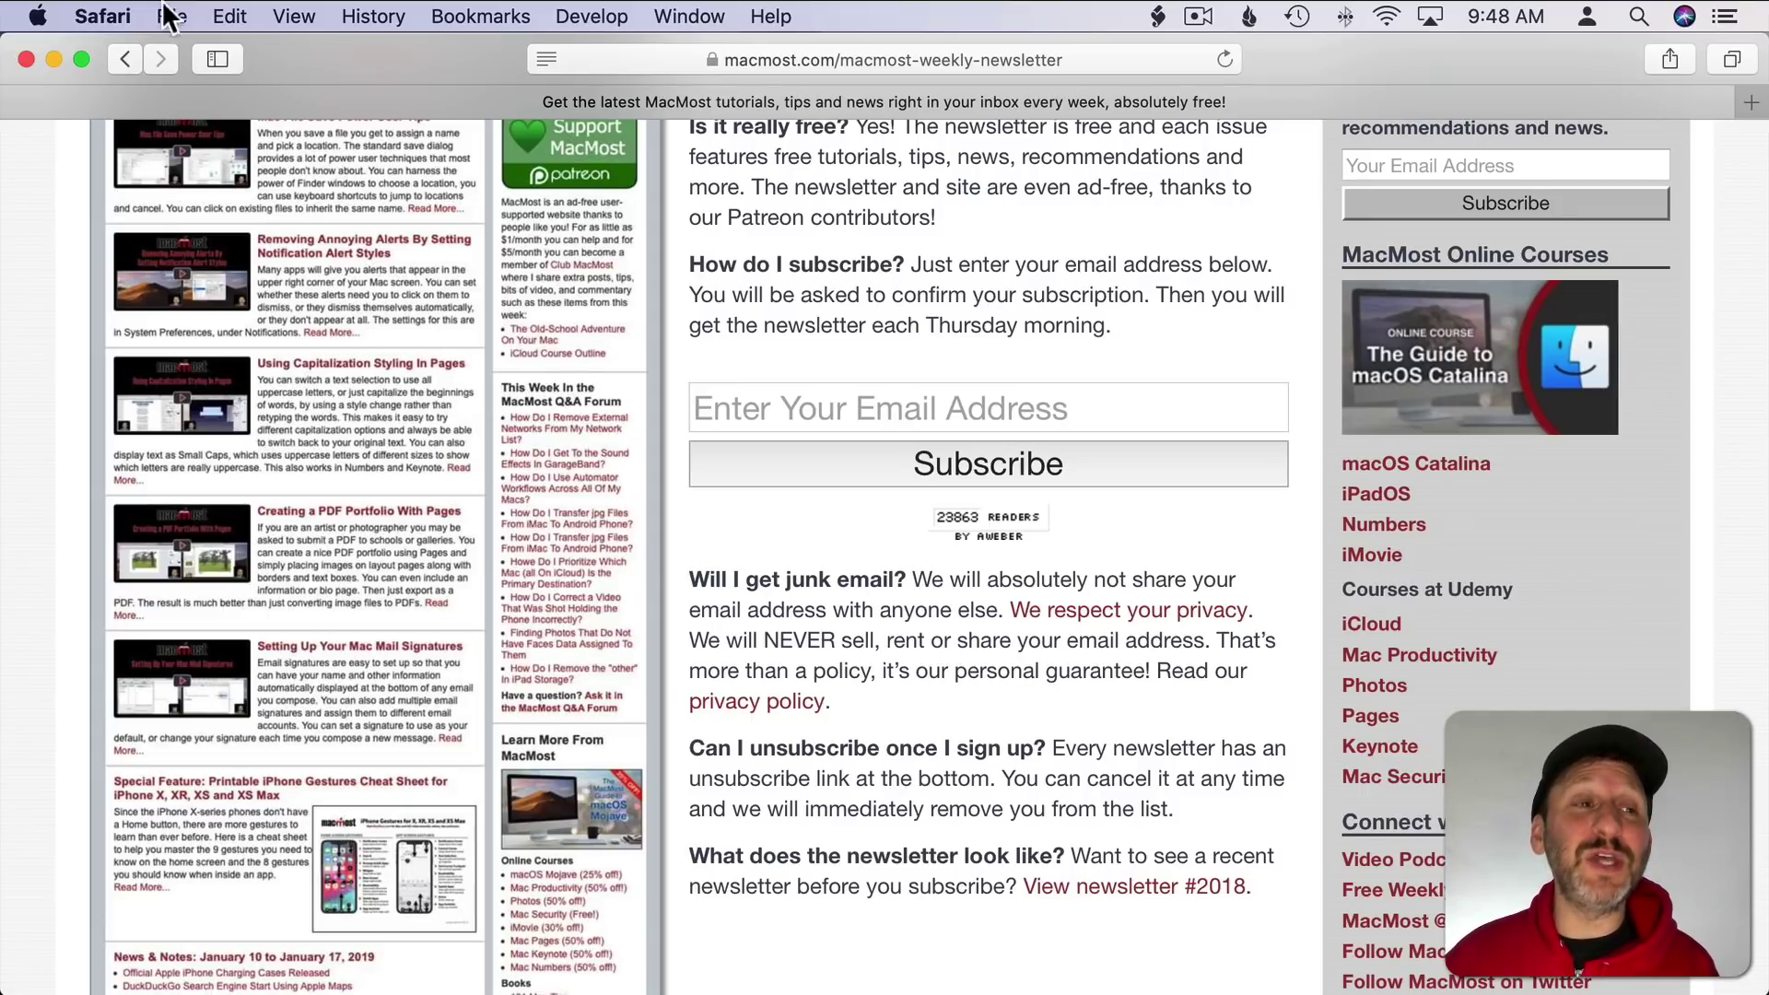
Fill the newsletter email field by expanding the @@ text replacement and deleting the trailing space
left_click(763, 416)
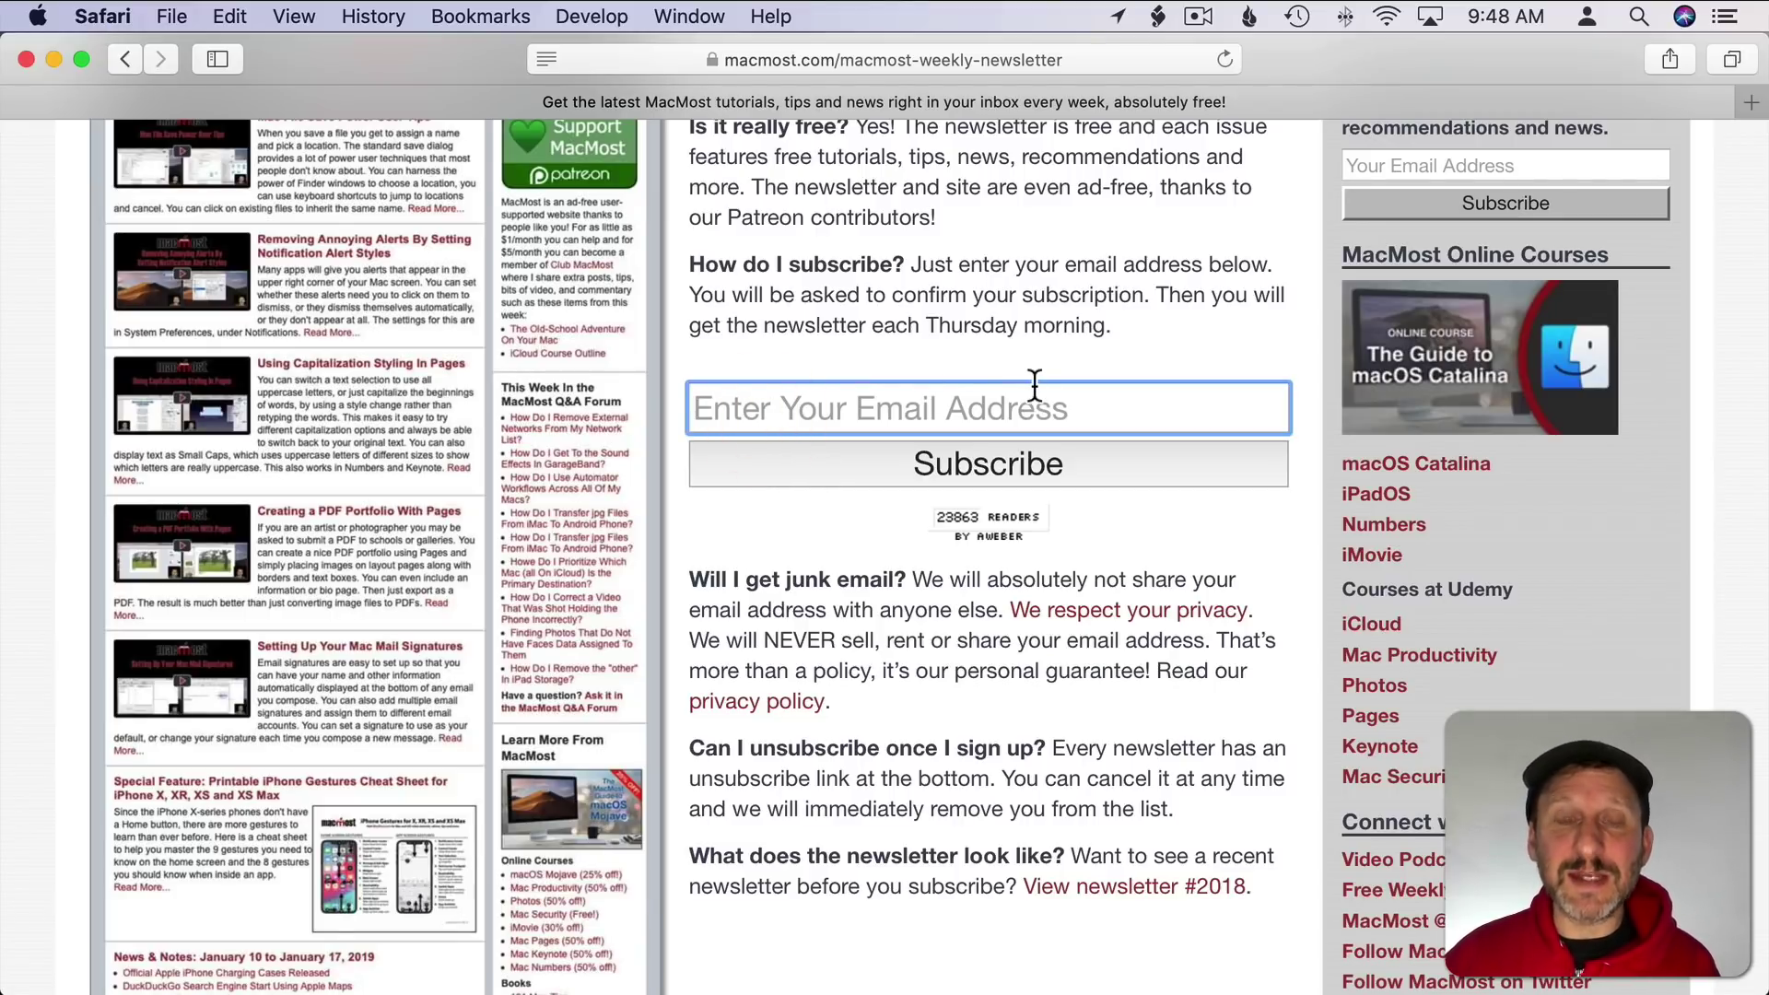
key("shift")
type("@@")
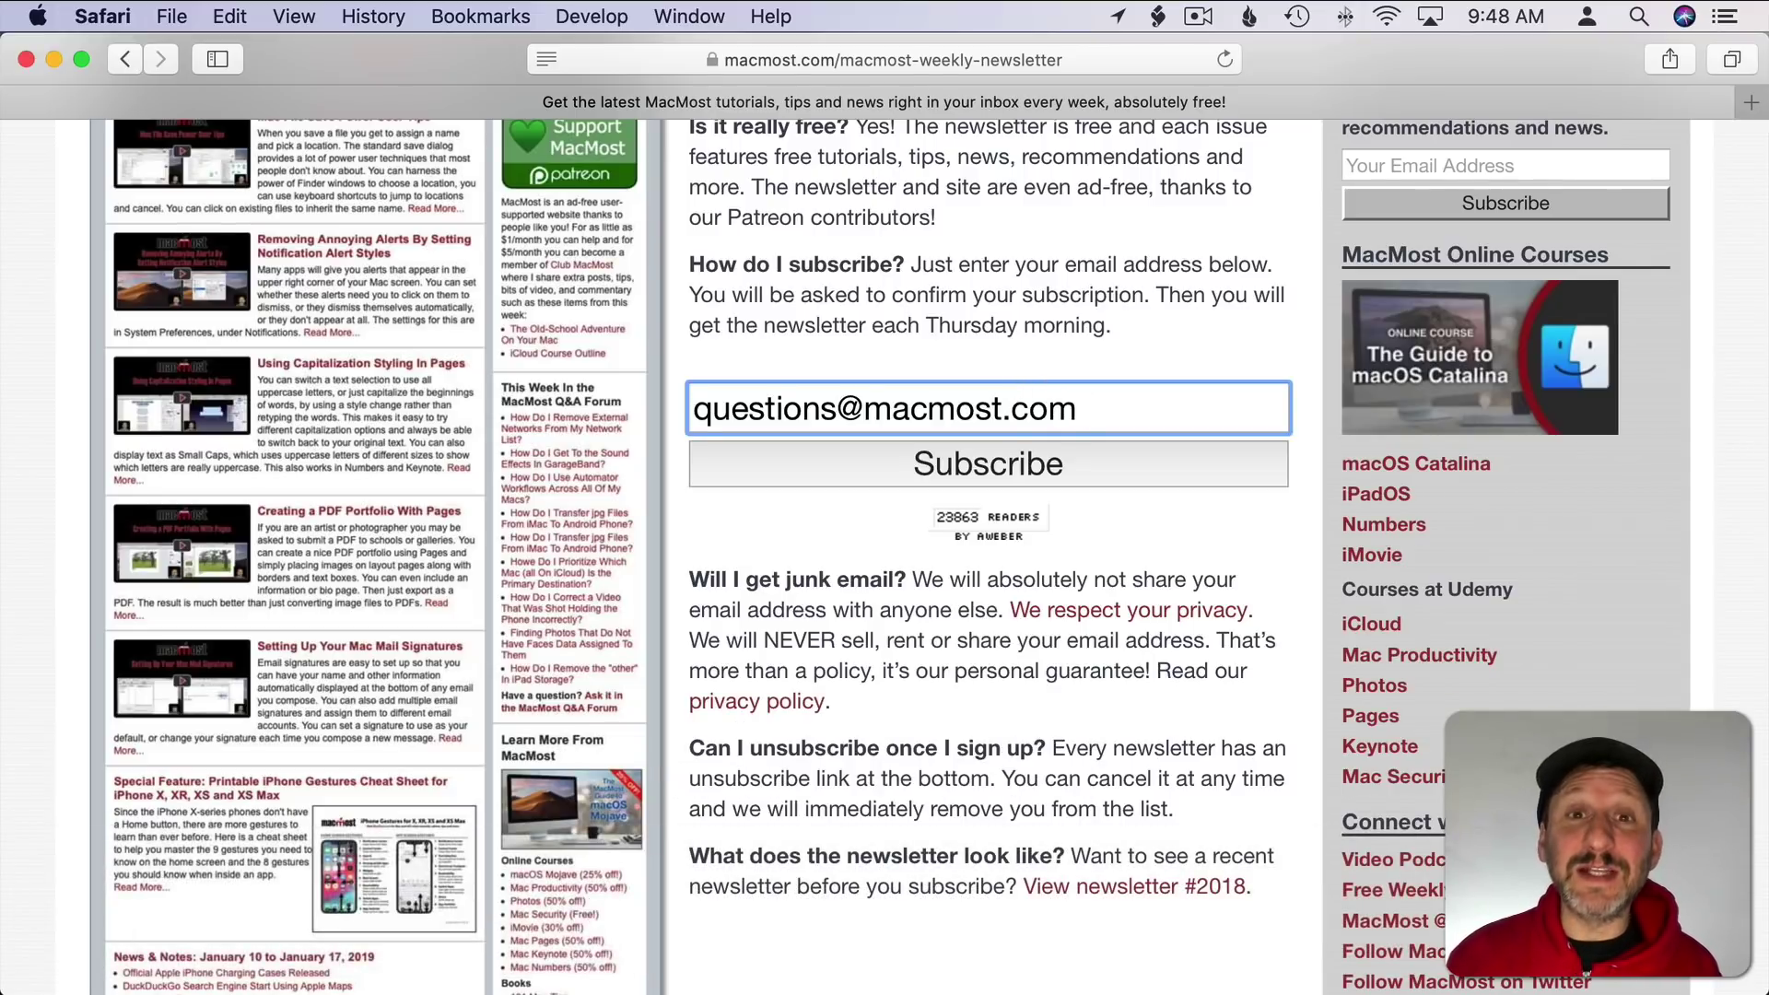
key("BackSpace")
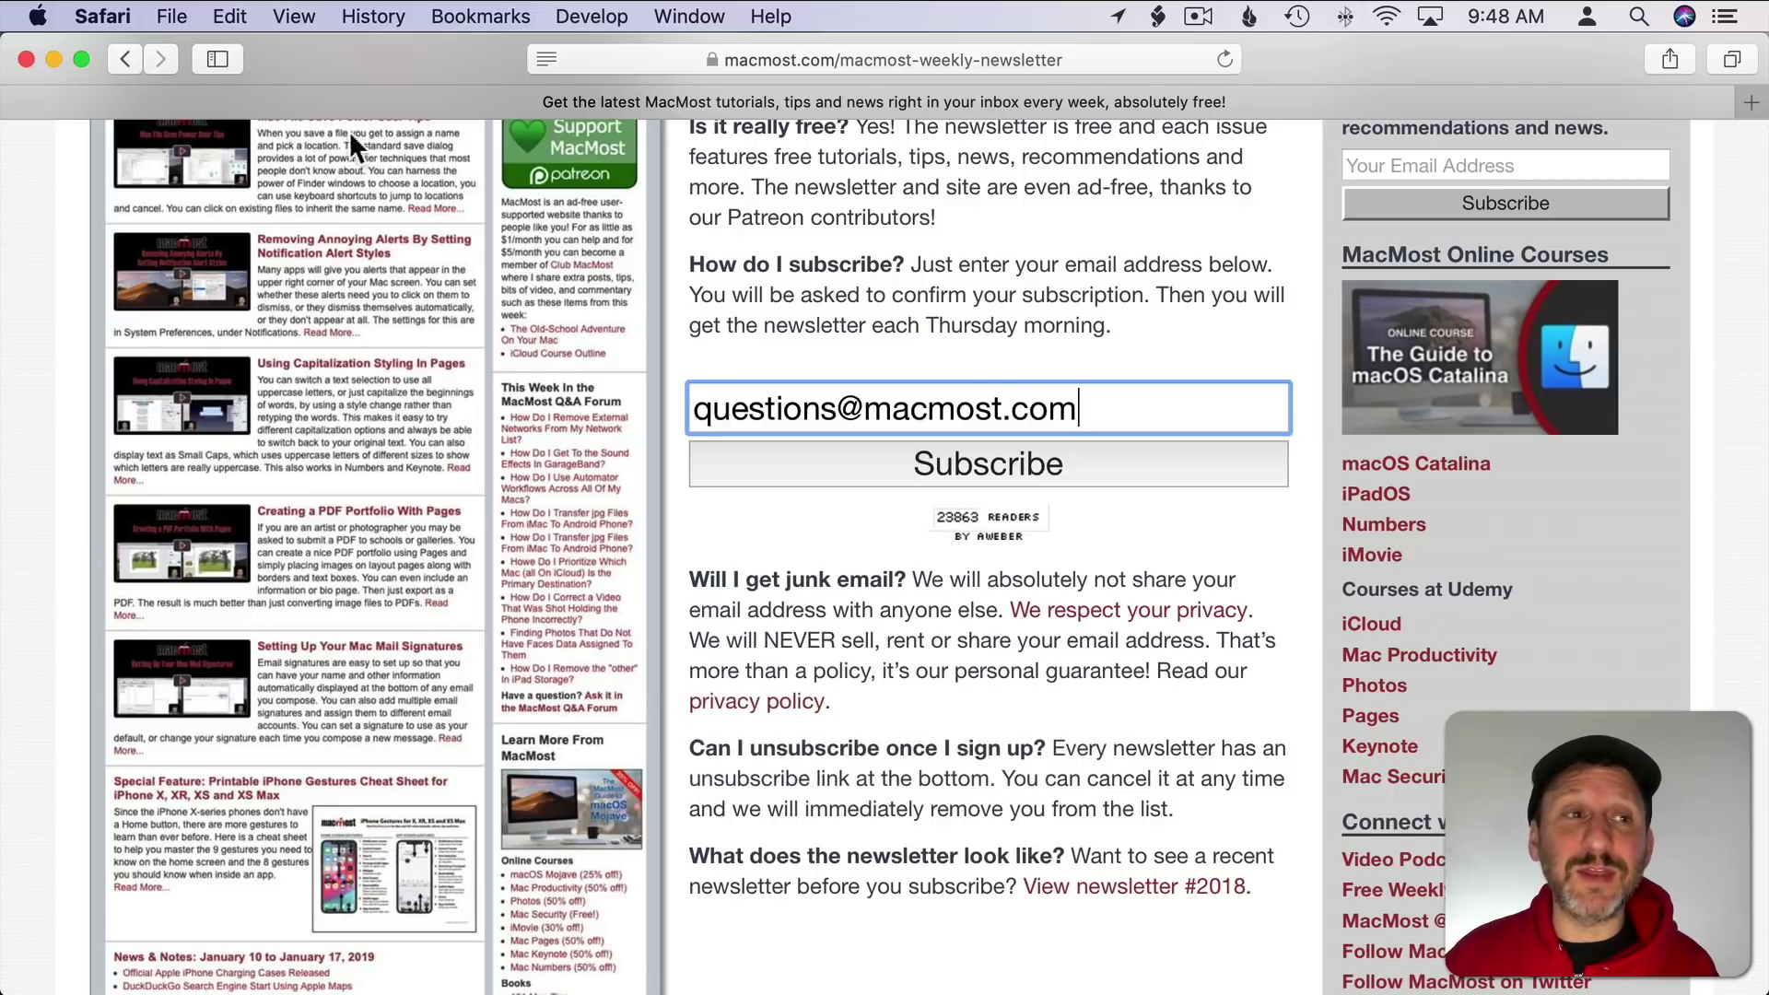
left_click(39, 15)
Open System Preferences > Keyboard > Text to view the text replacement shortcuts
left_click(91, 91)
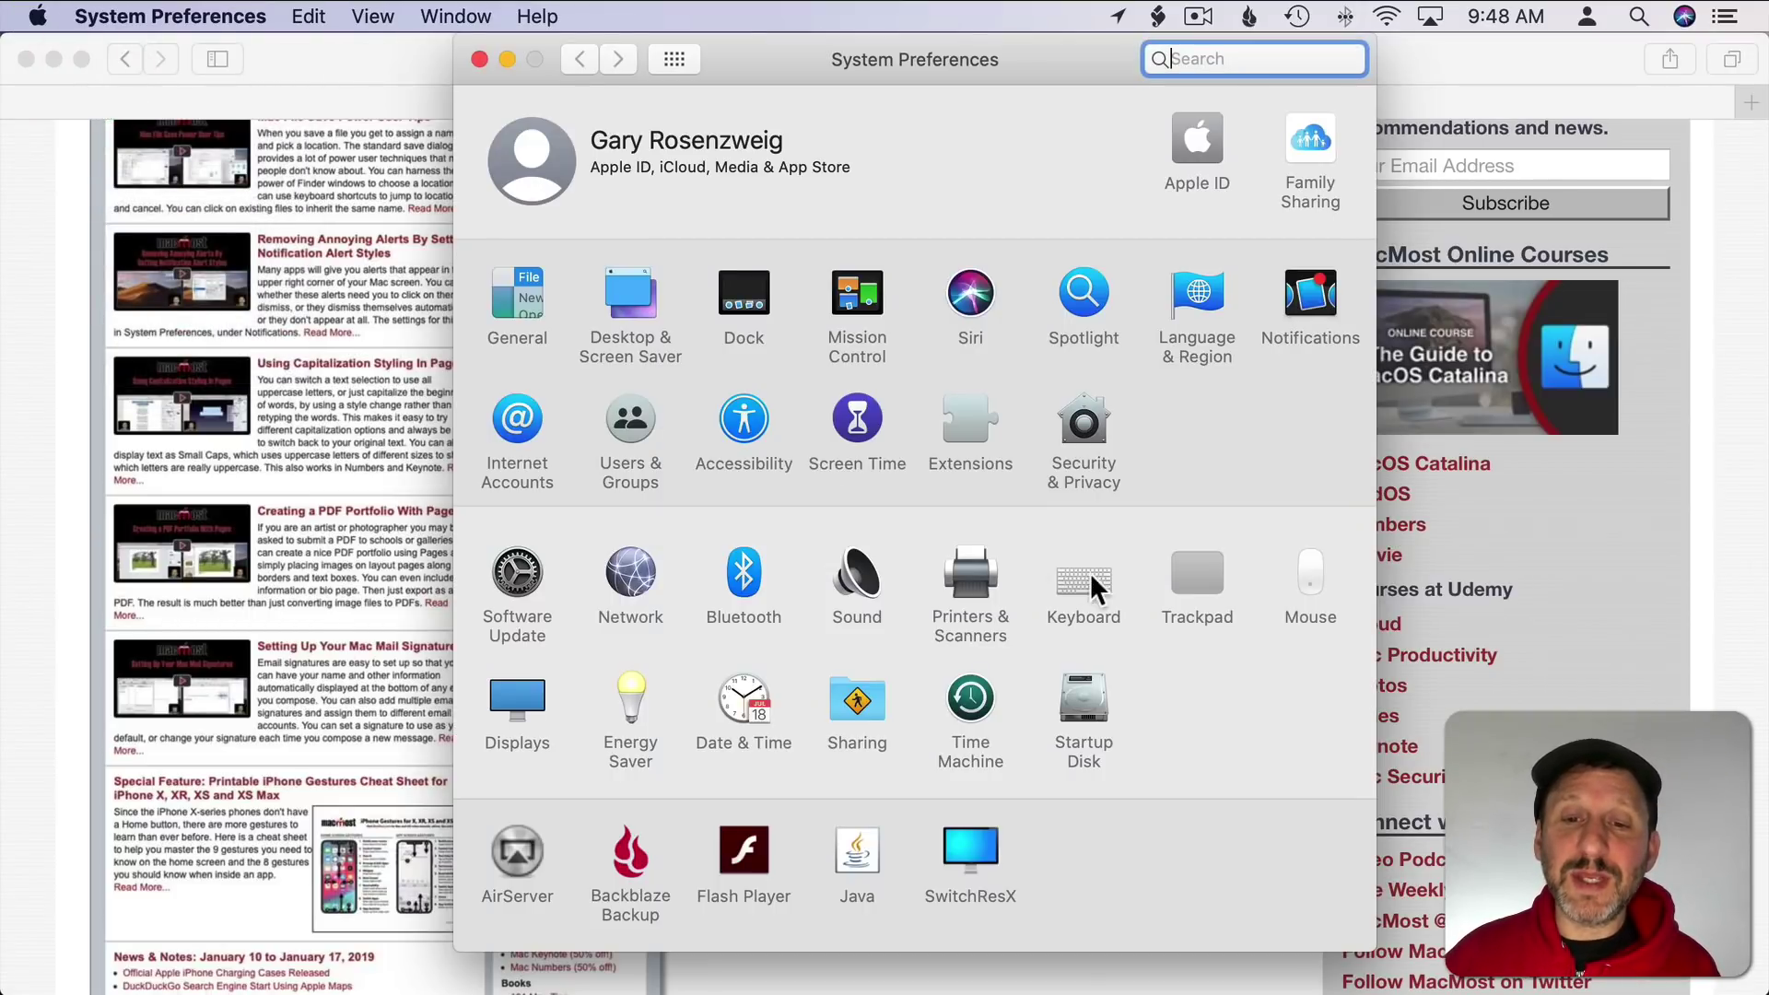
left_click(1087, 572)
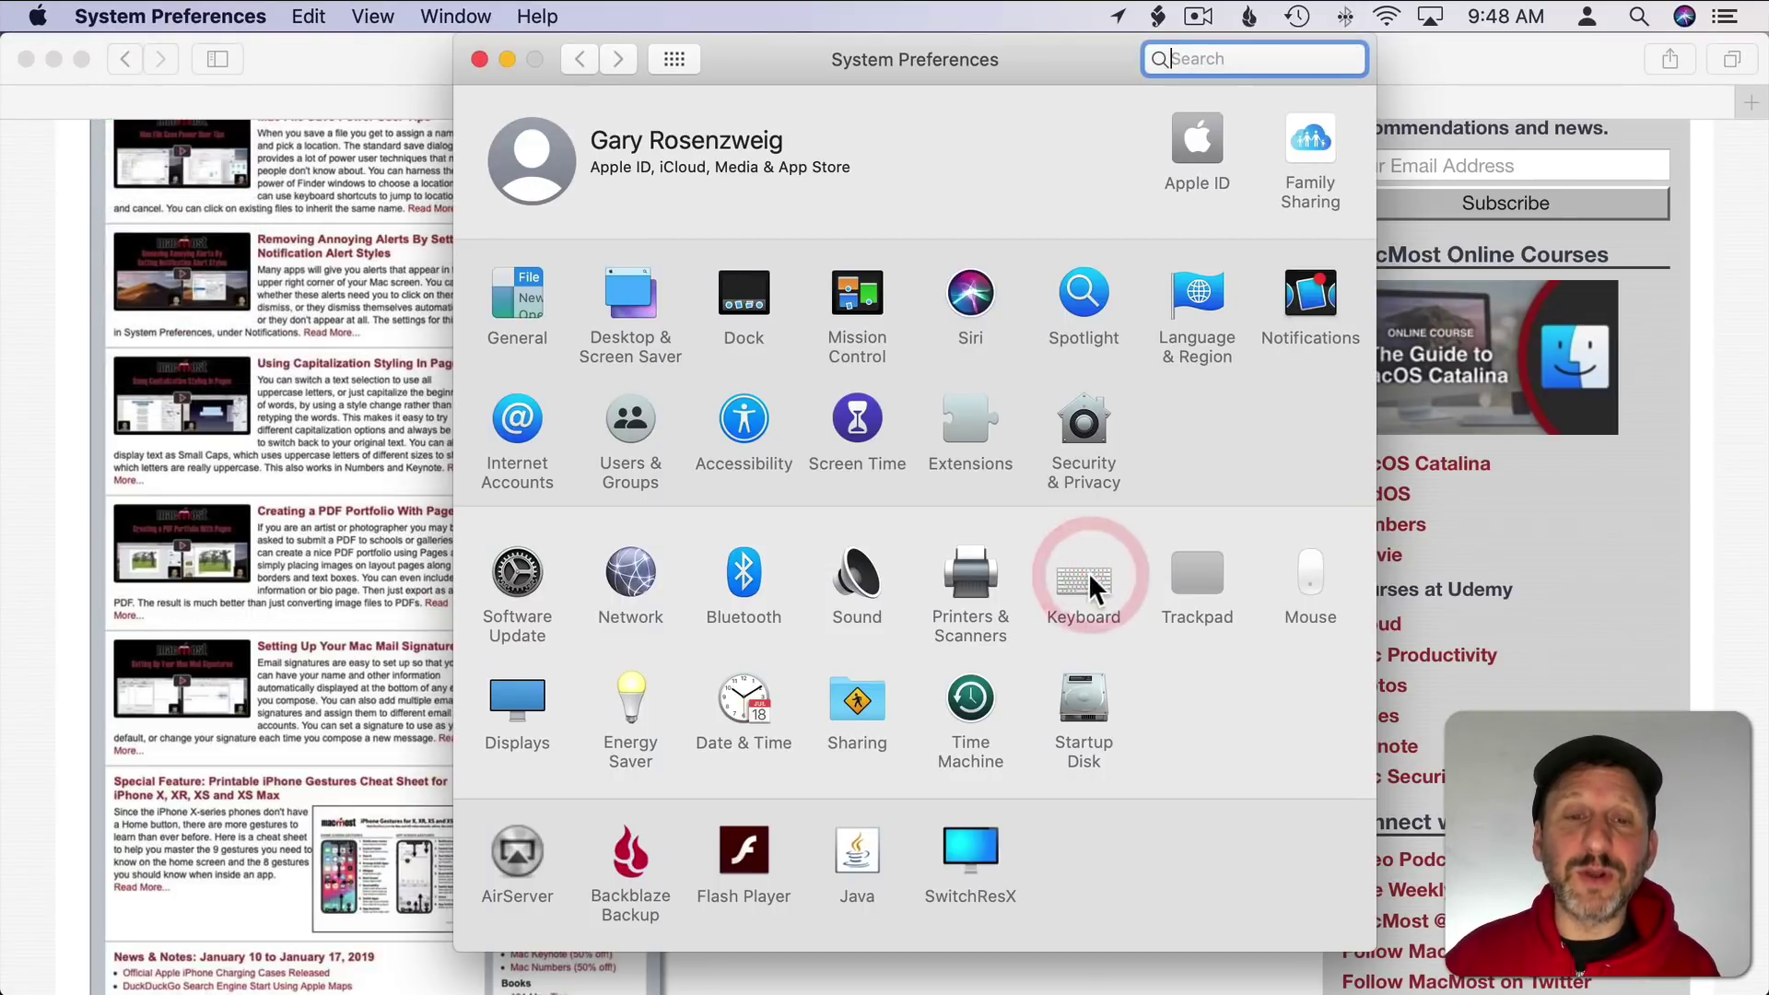
left_click(789, 133)
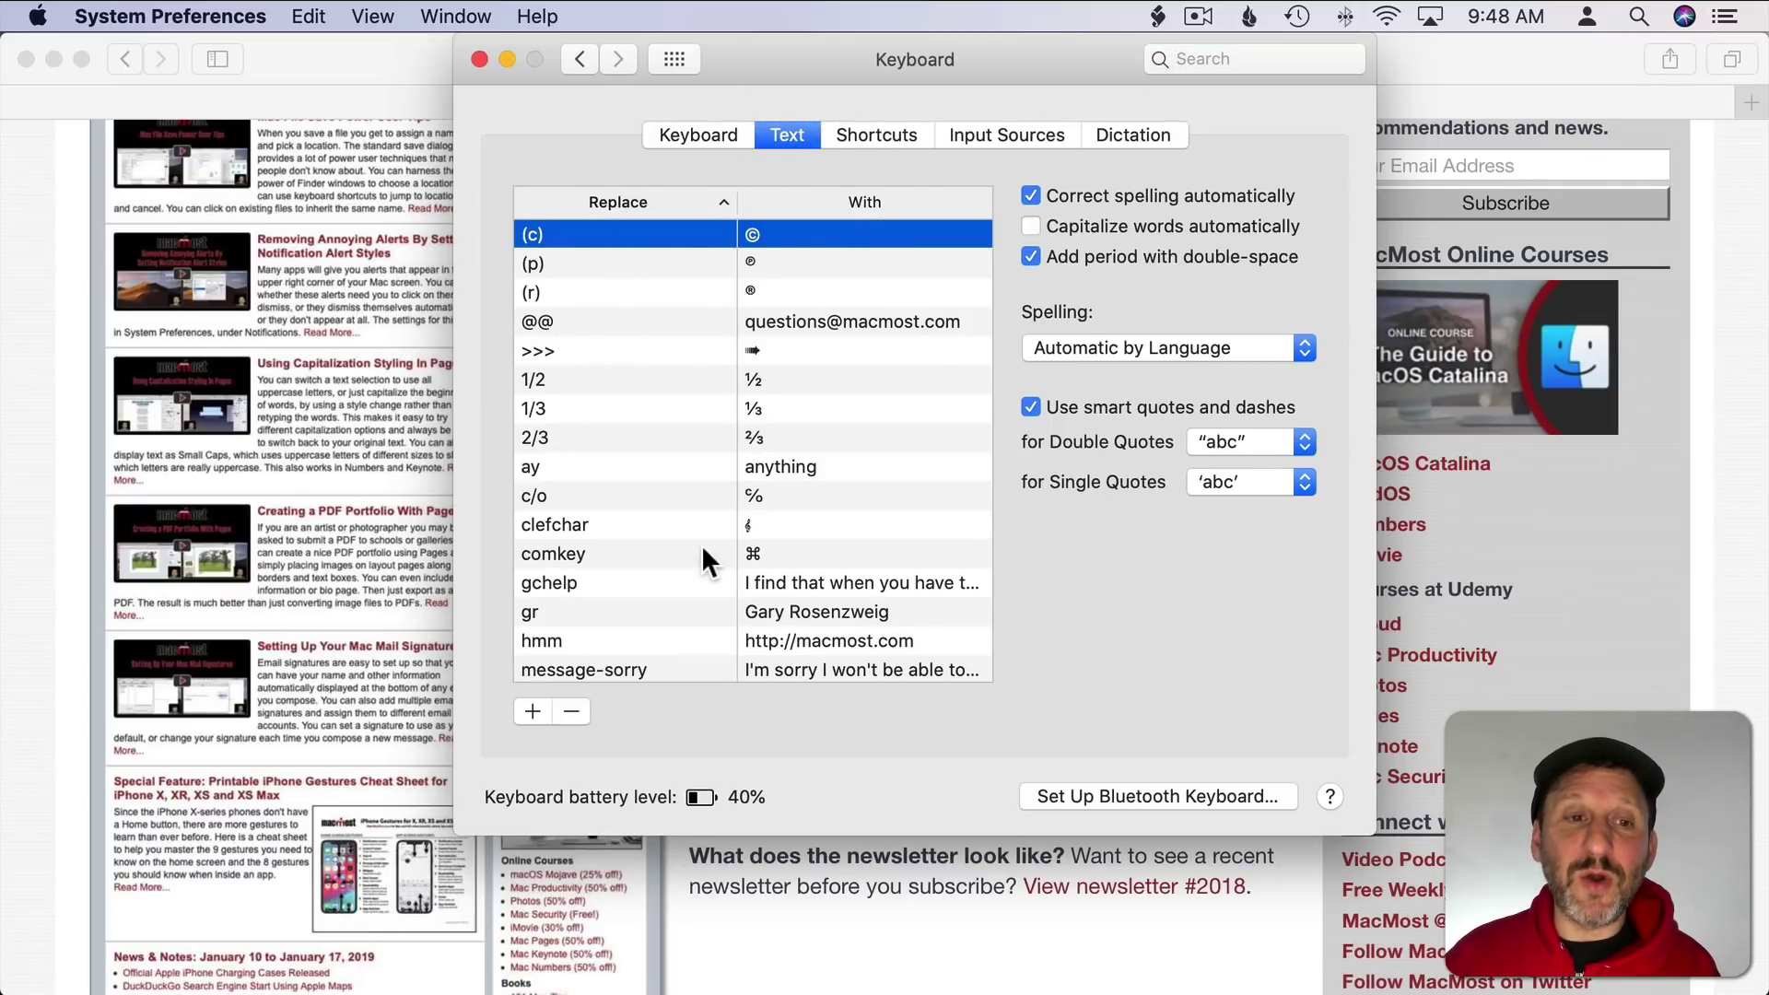
scroll(700, 544, "up", 1)
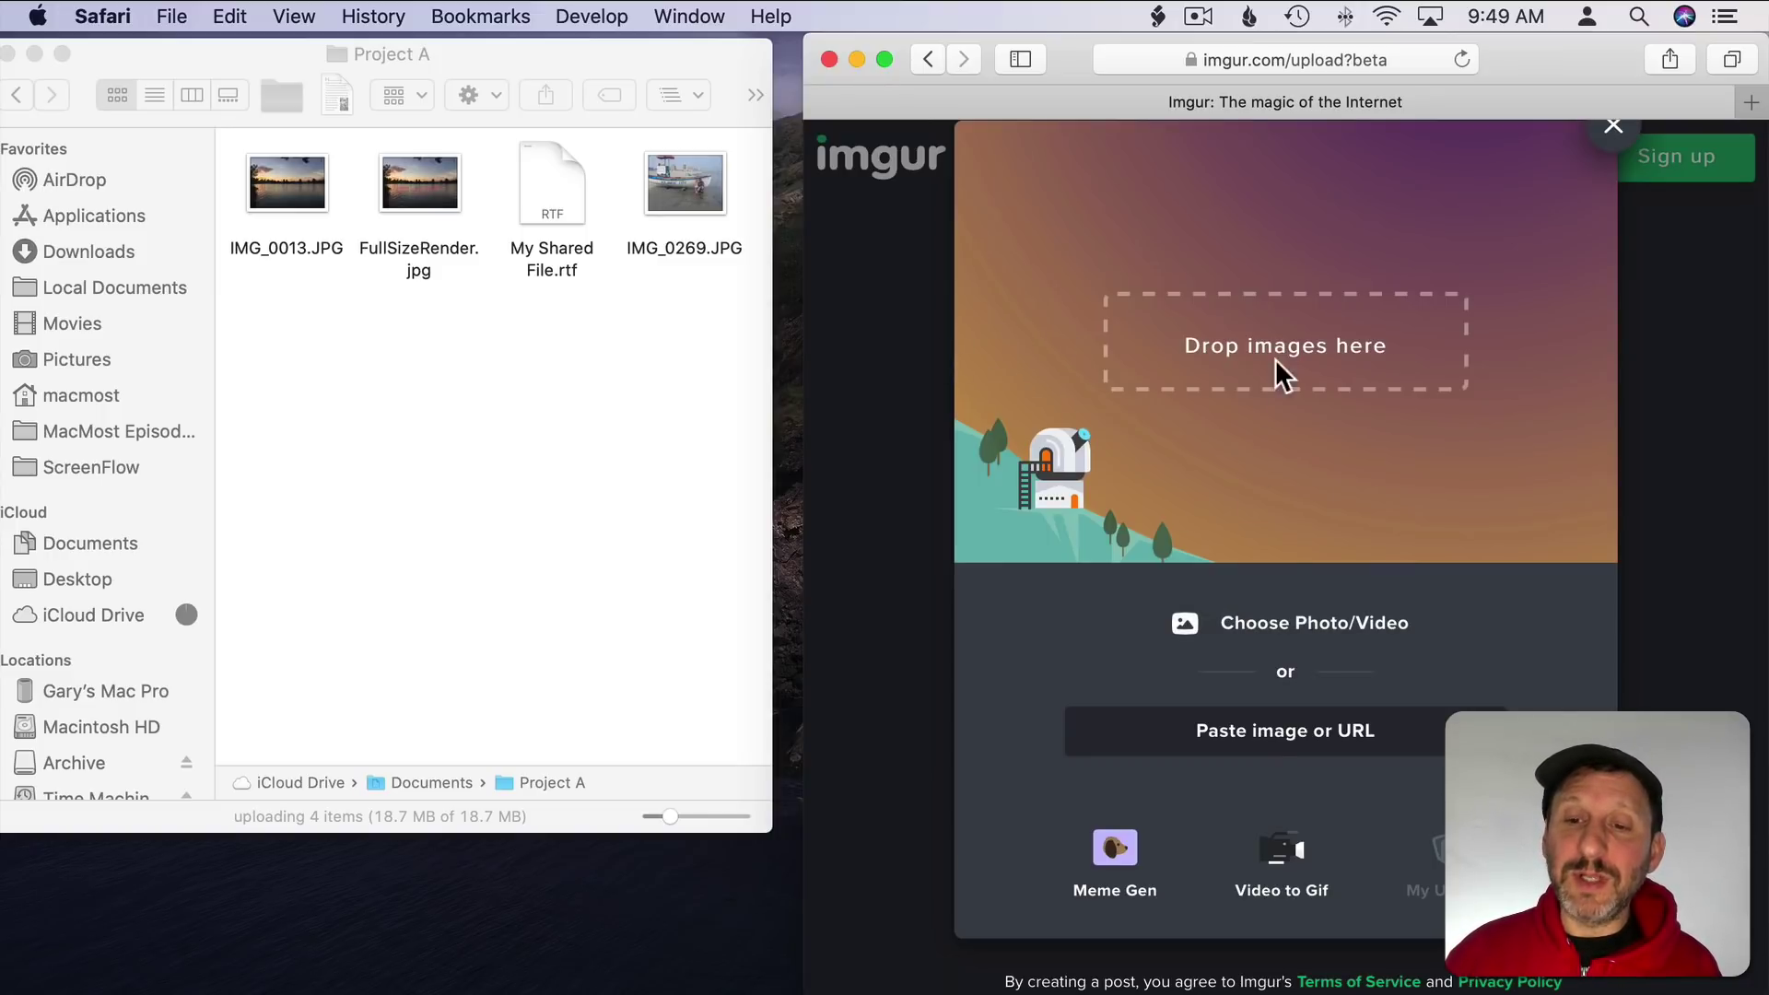
left_click(1277, 619)
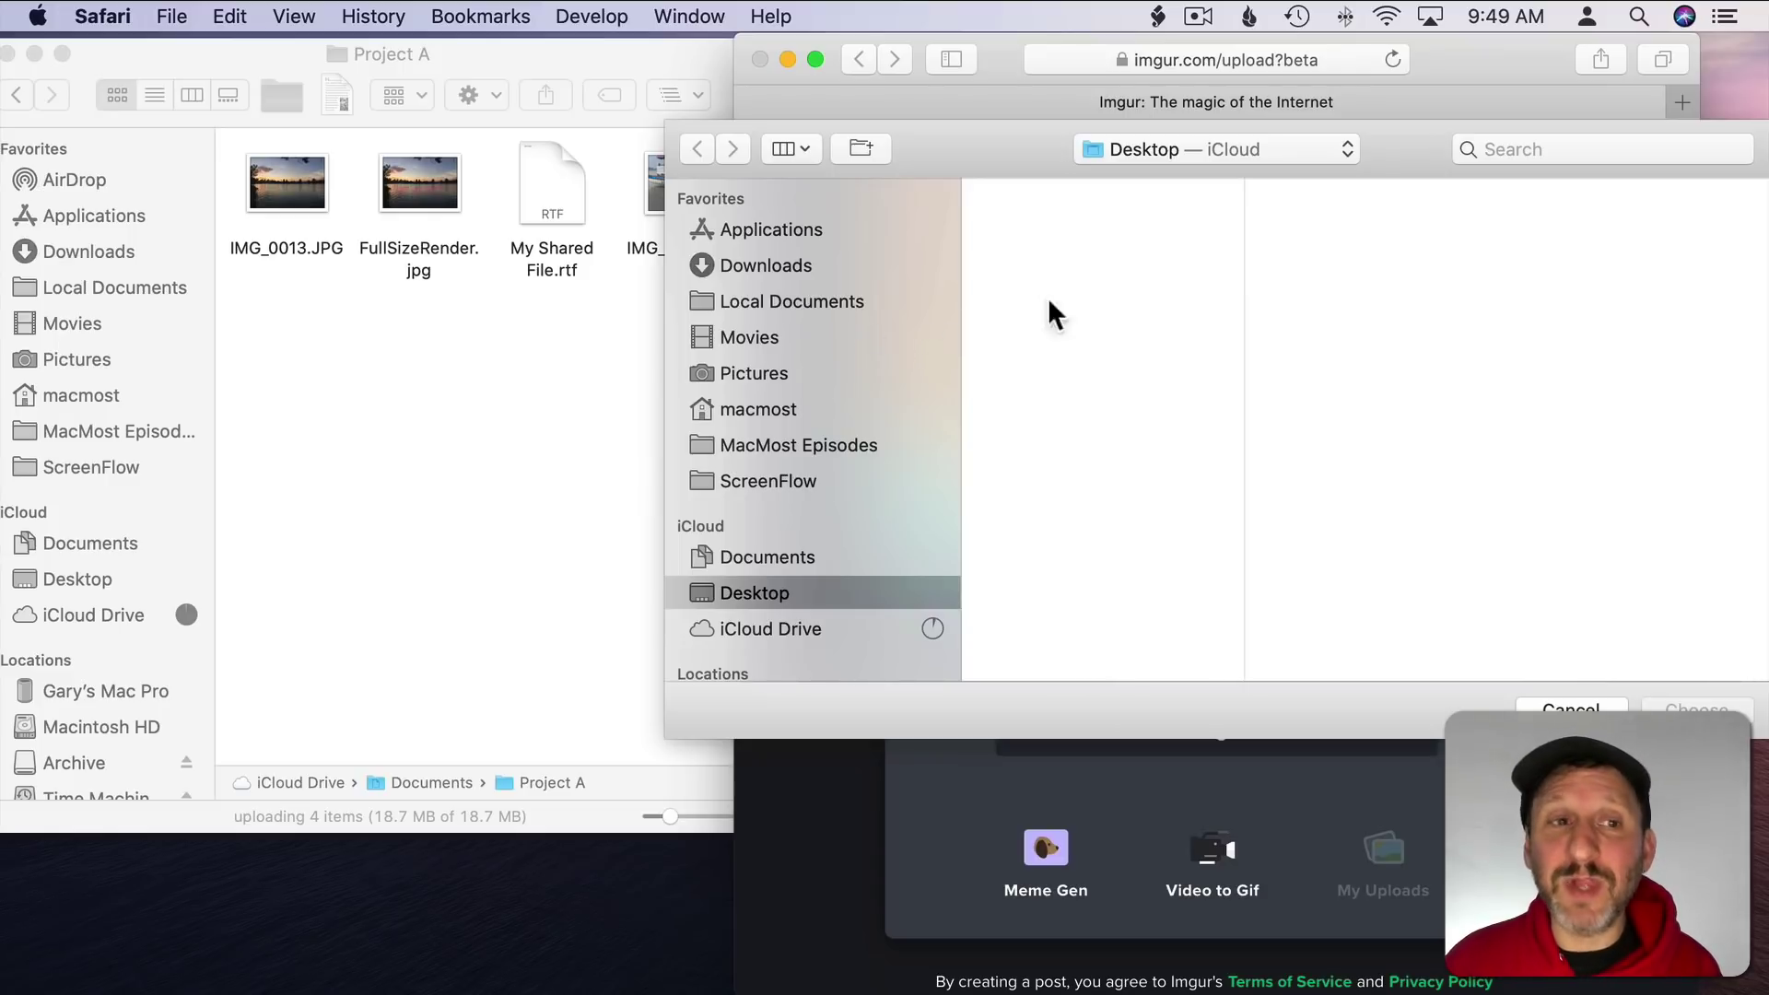
left_click(250, 51)
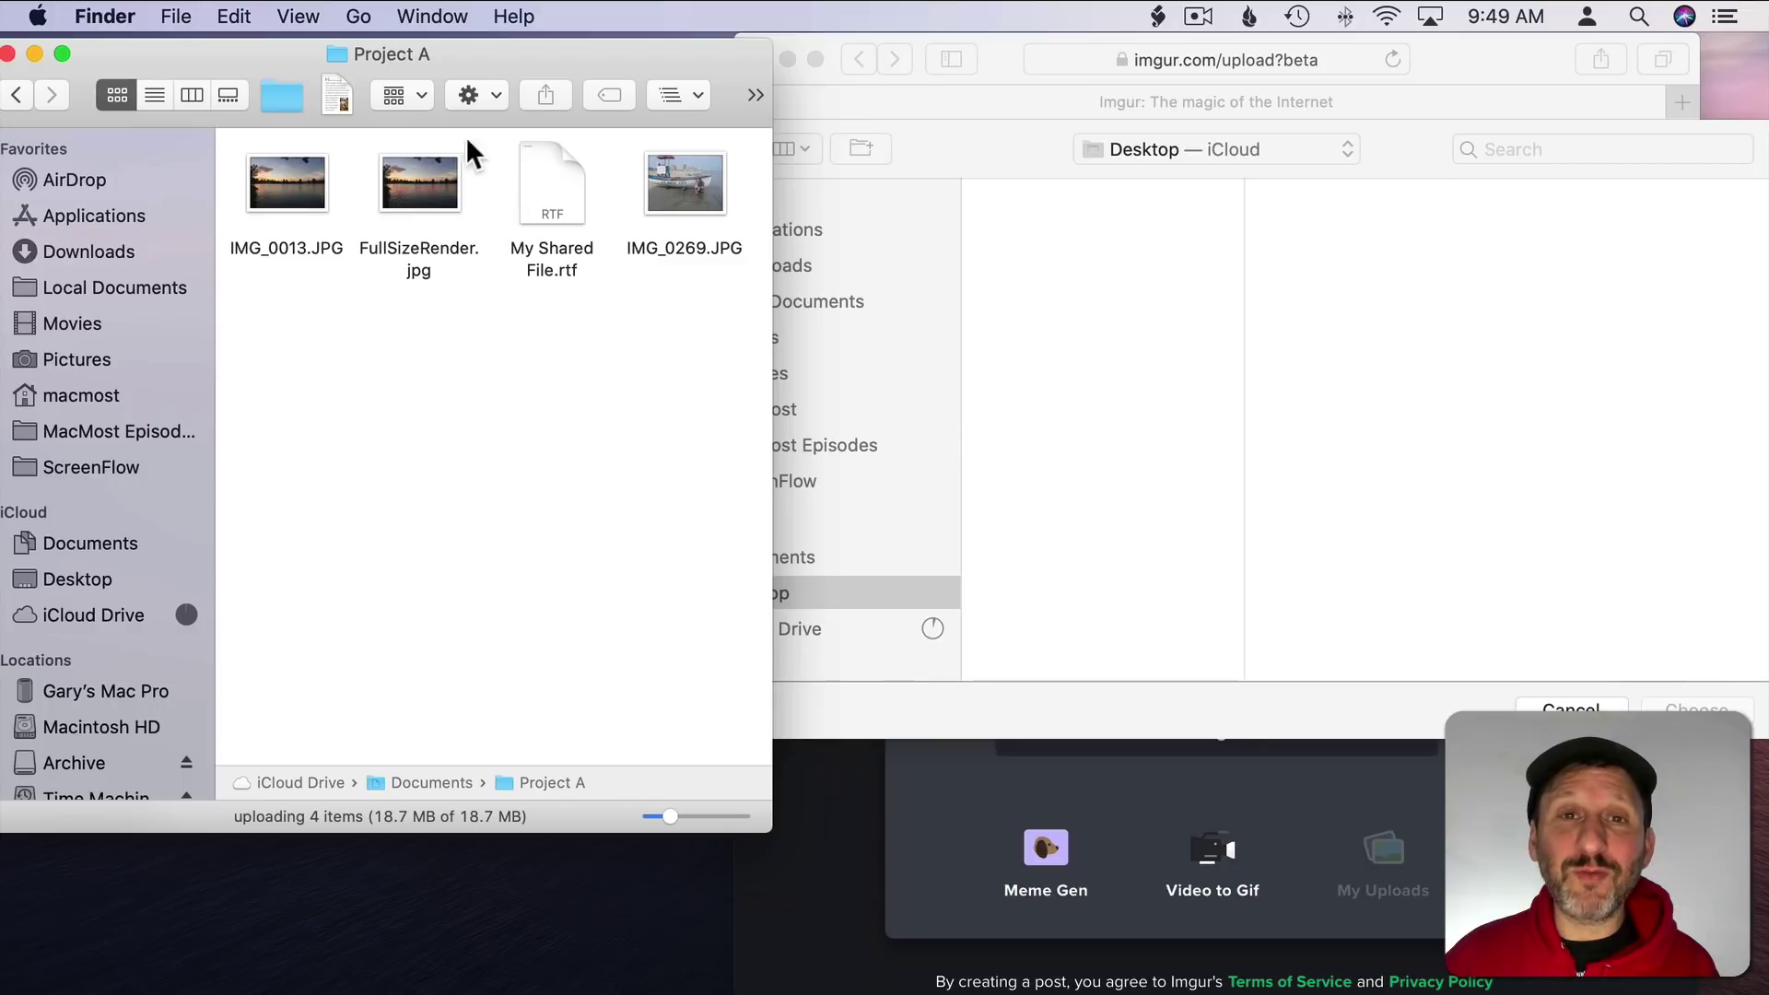
left_click(983, 337)
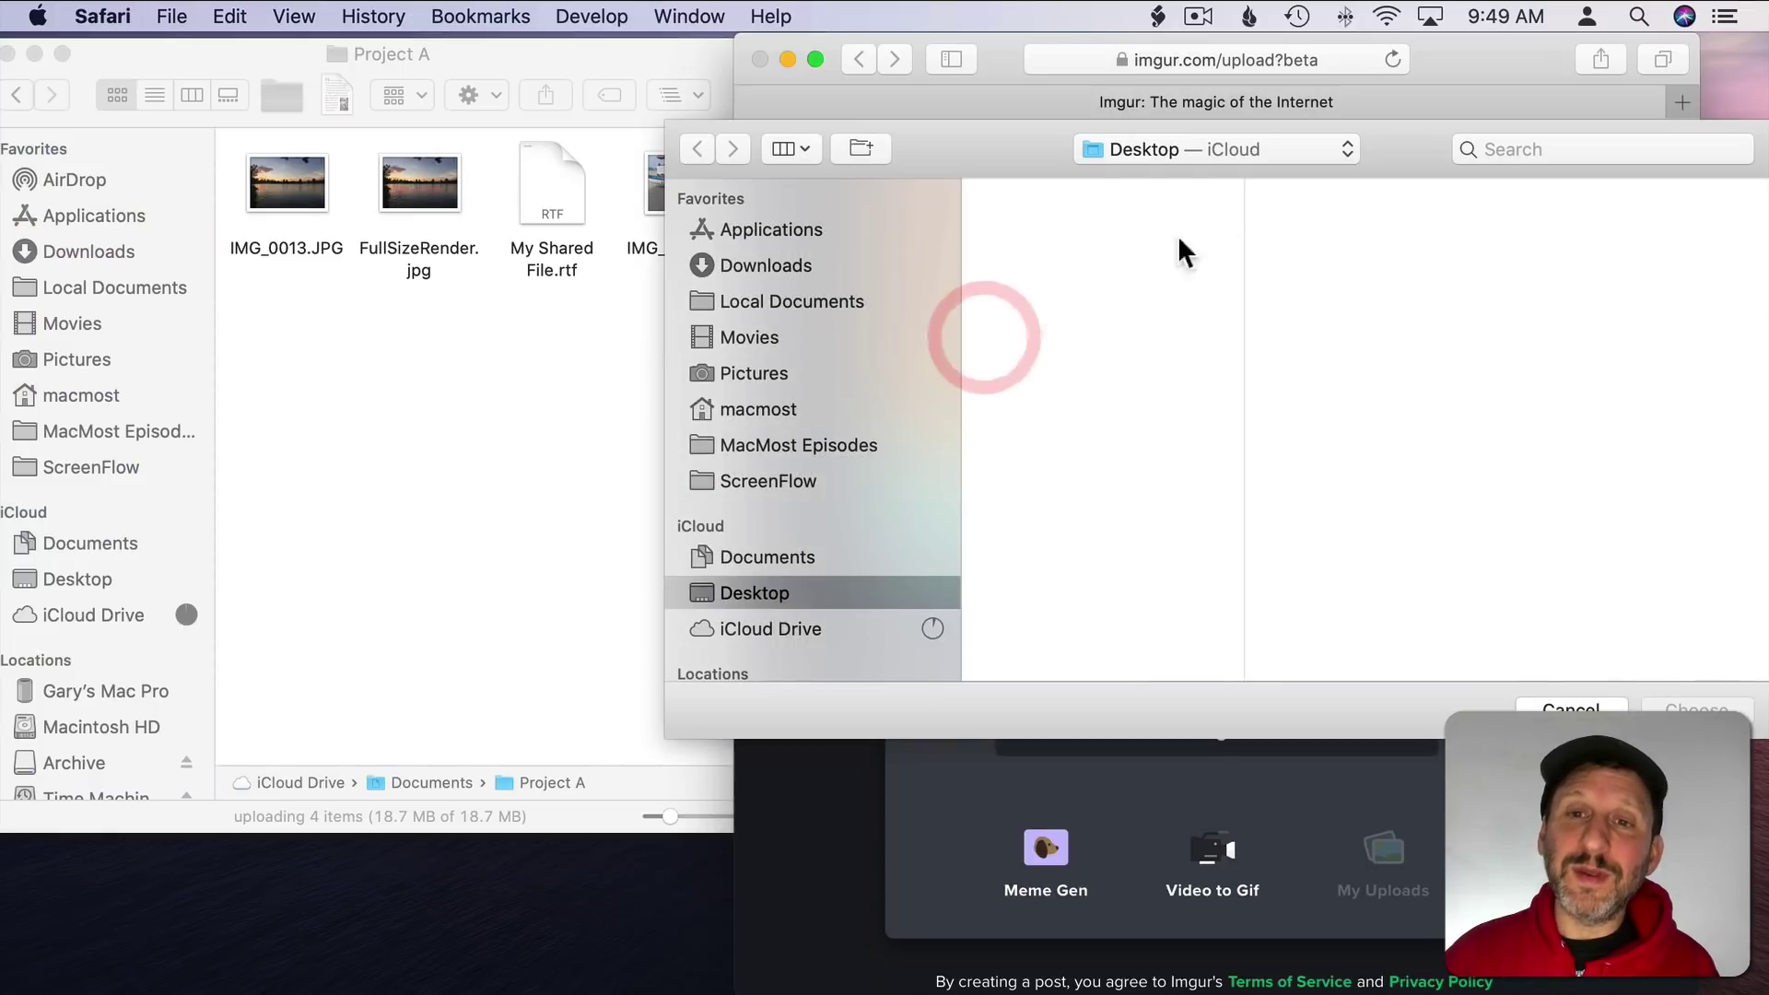
left_click(1214, 149)
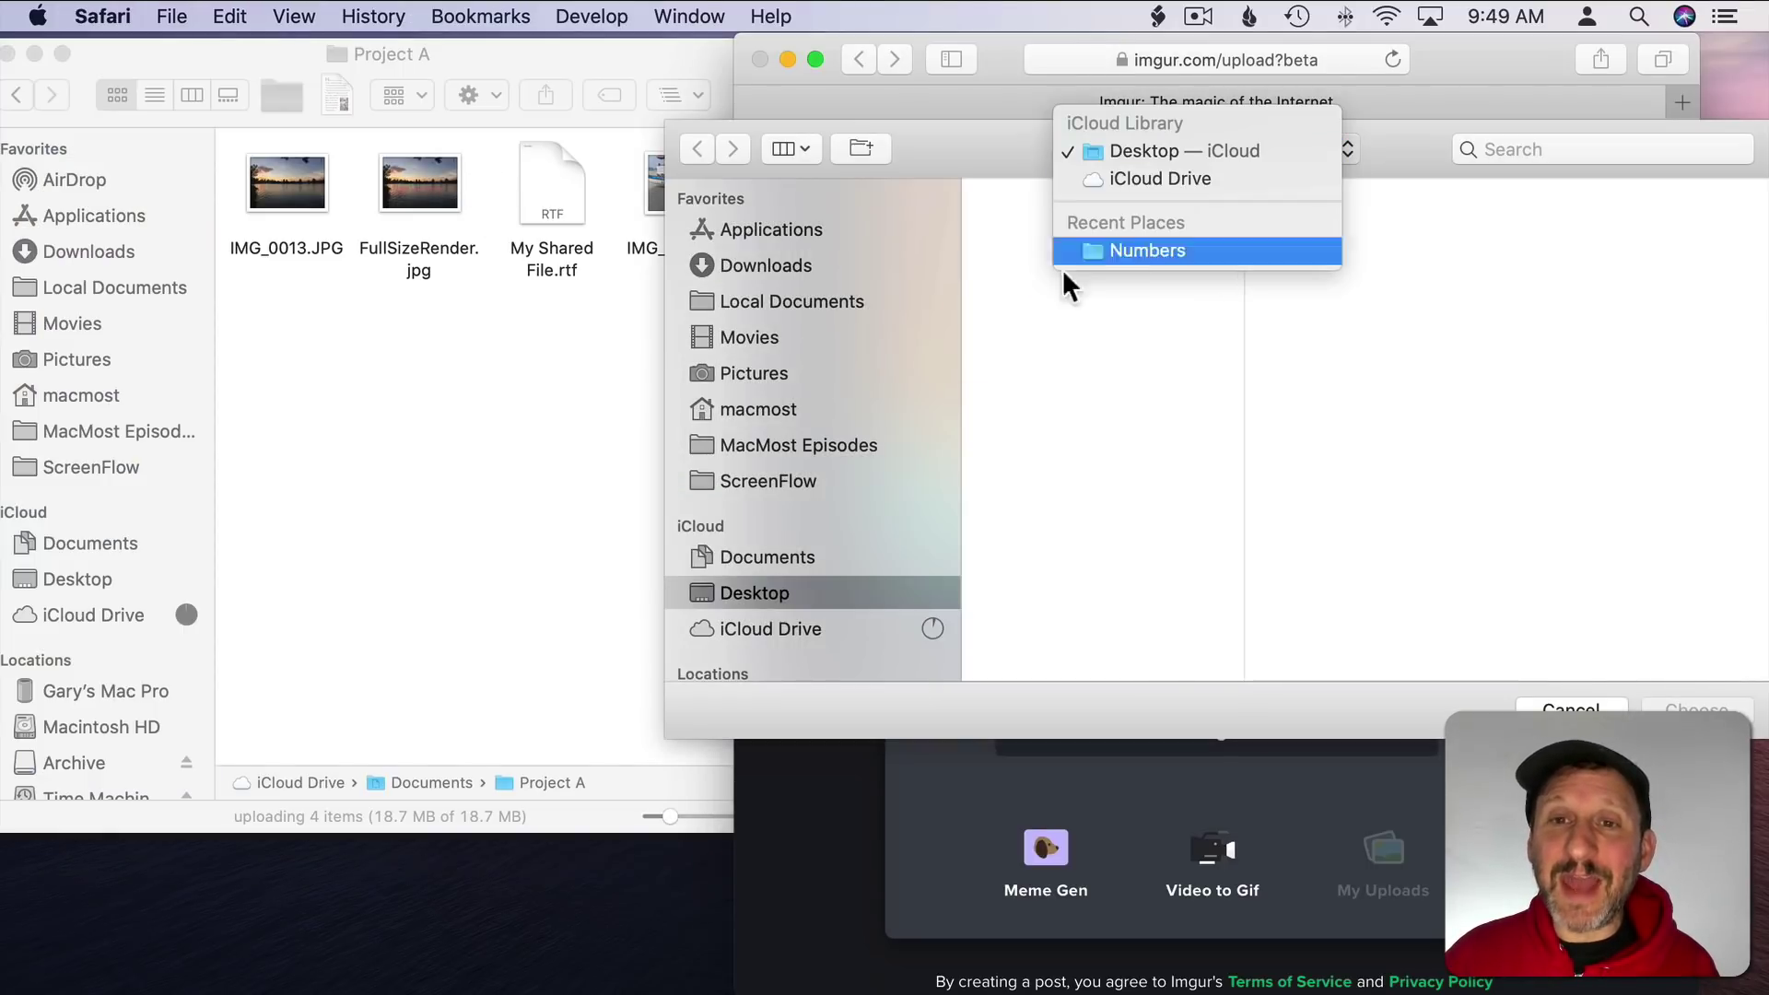
left_click(943, 319)
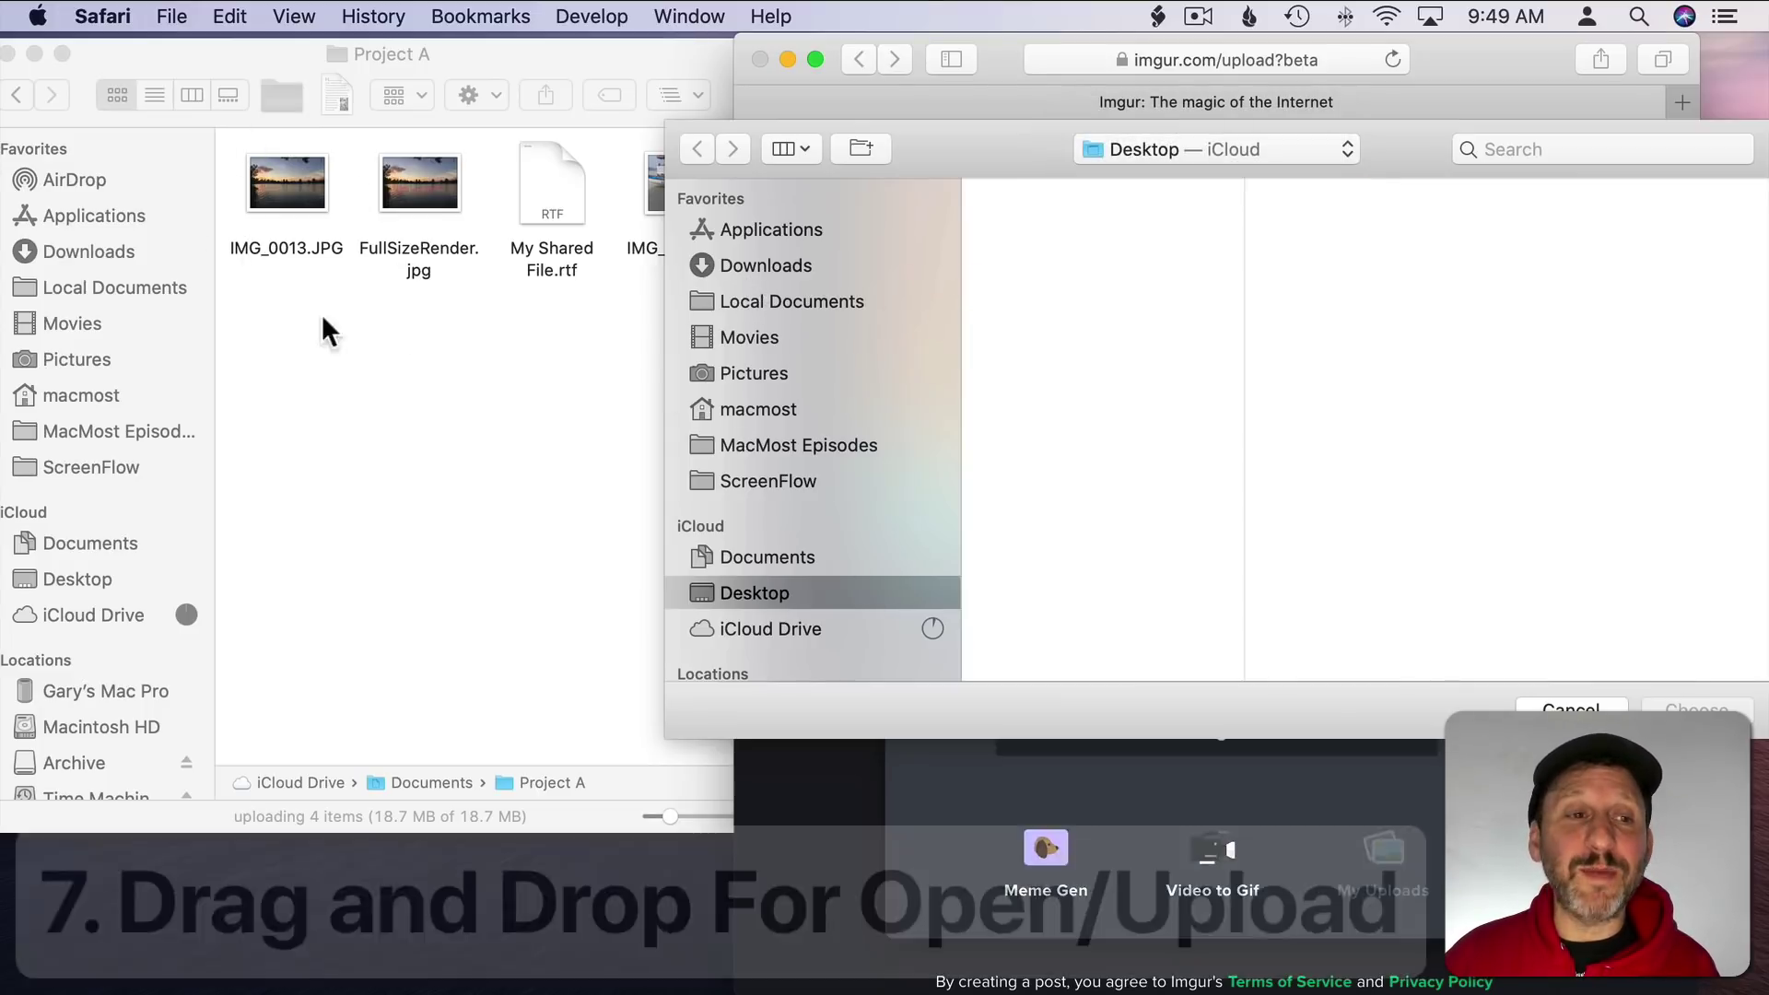
left_click_drag(281, 189, 1127, 306)
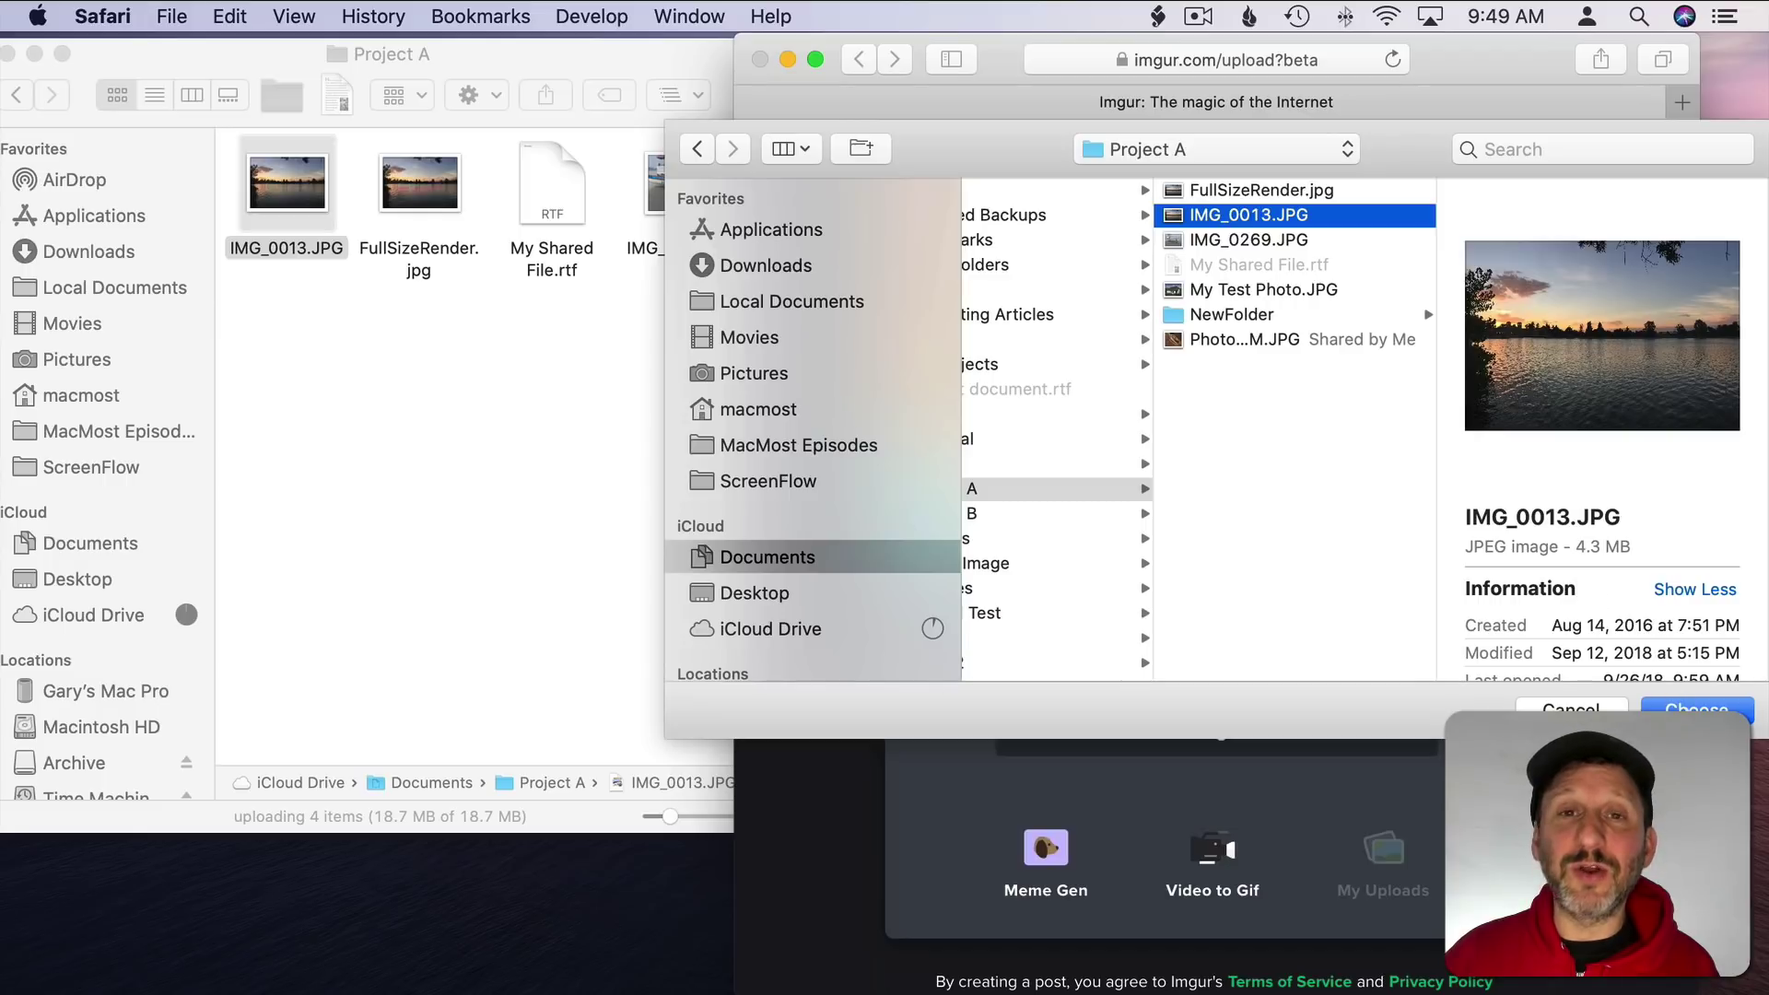
key("Return")
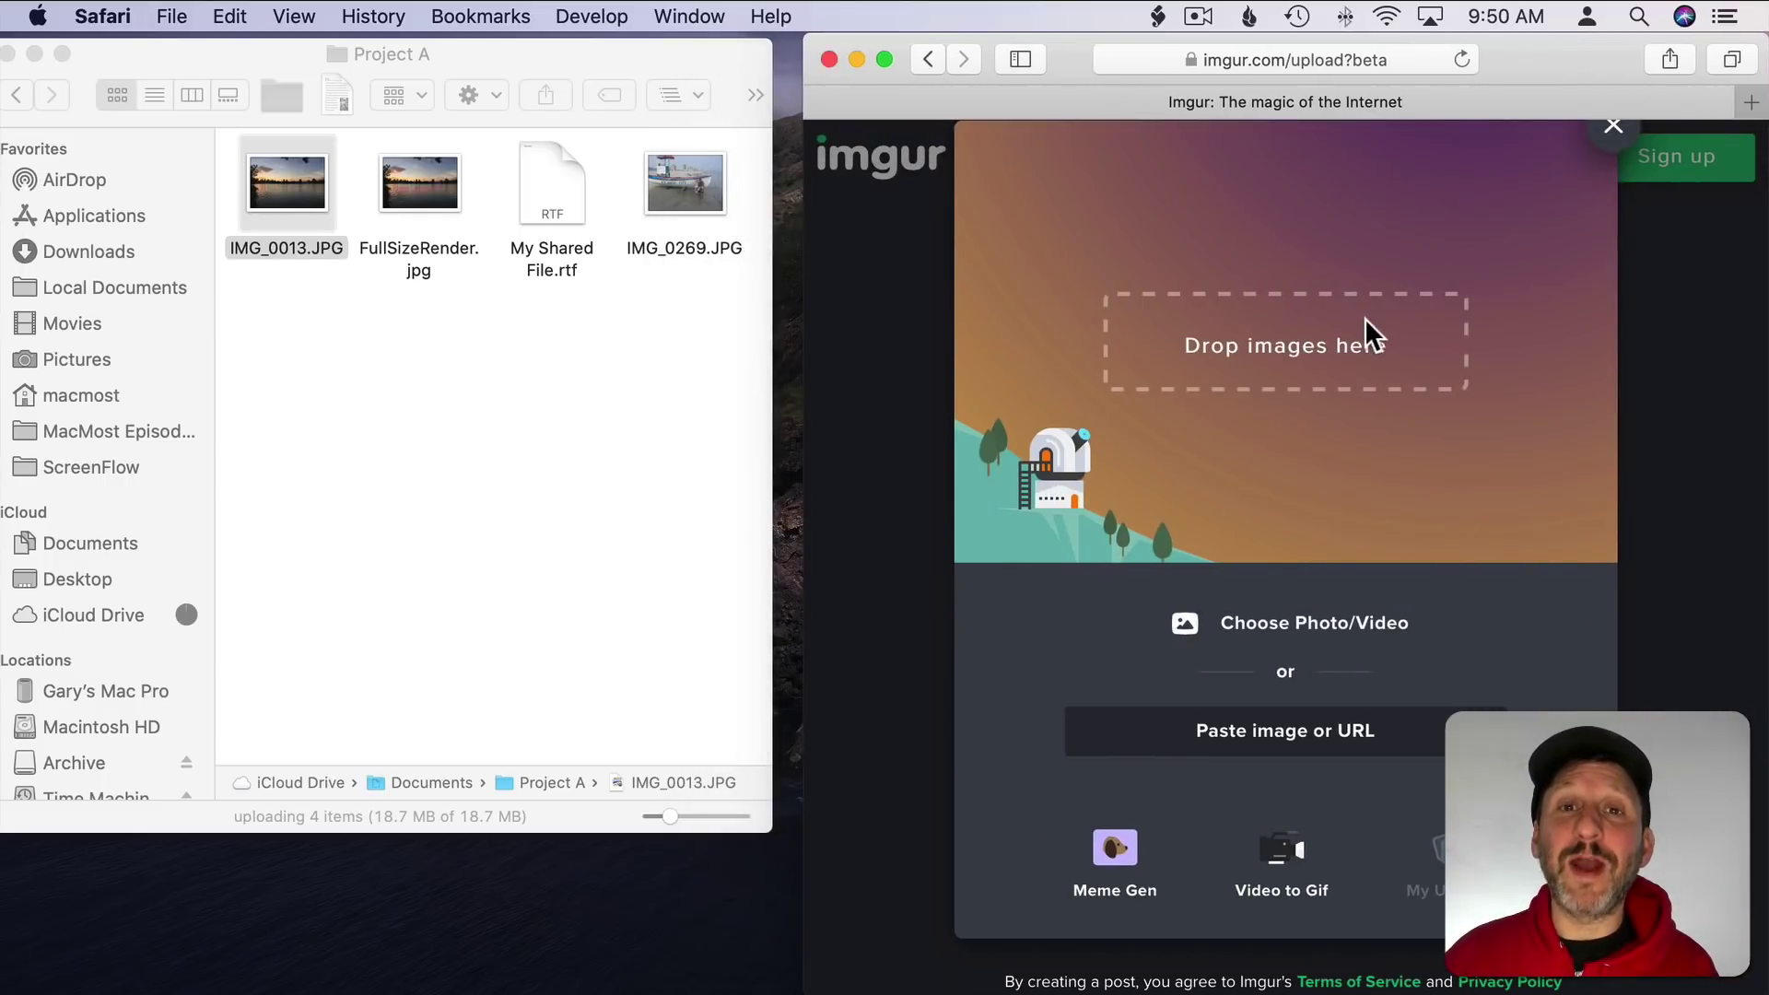
left_click_drag(287, 188, 1689, 427)
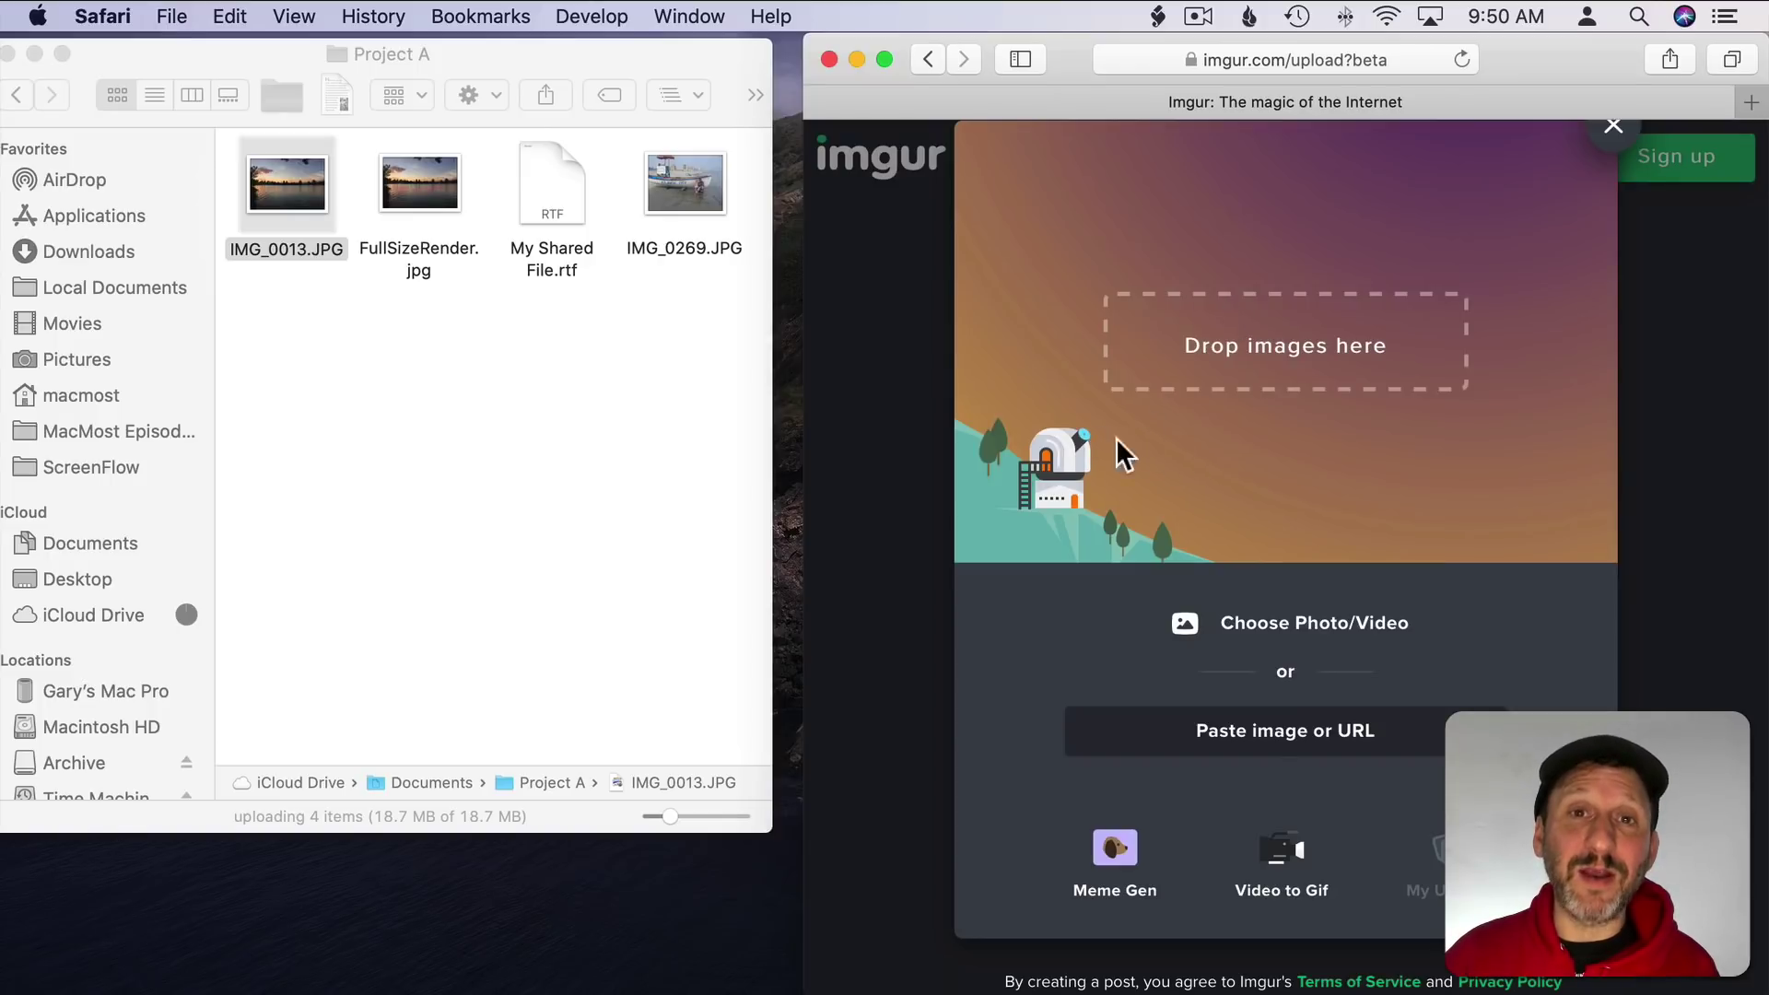
mouse_move(290, 191)
left_mouse_down()
mouse_move(311, 181)
mouse_move(341, 247)
mouse_move(289, 185)
left_mouse_up()
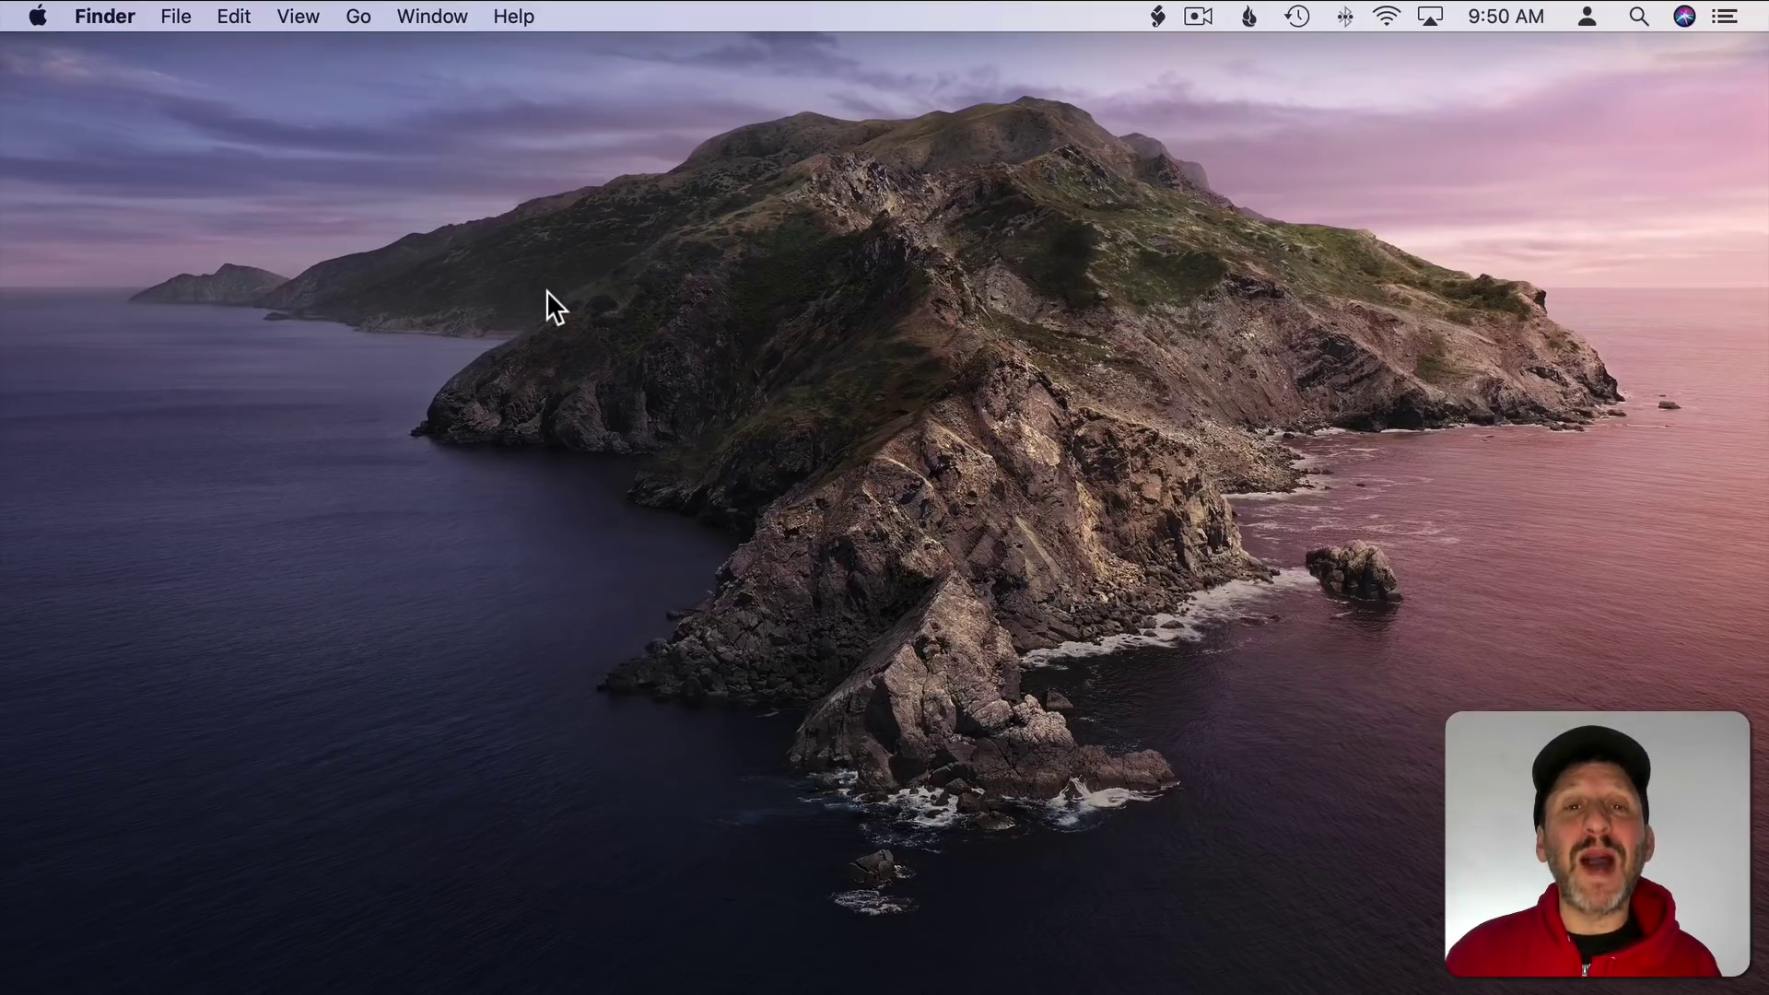
Launch Pages by searching 'pages.app' in Spotlight
key("super+space")
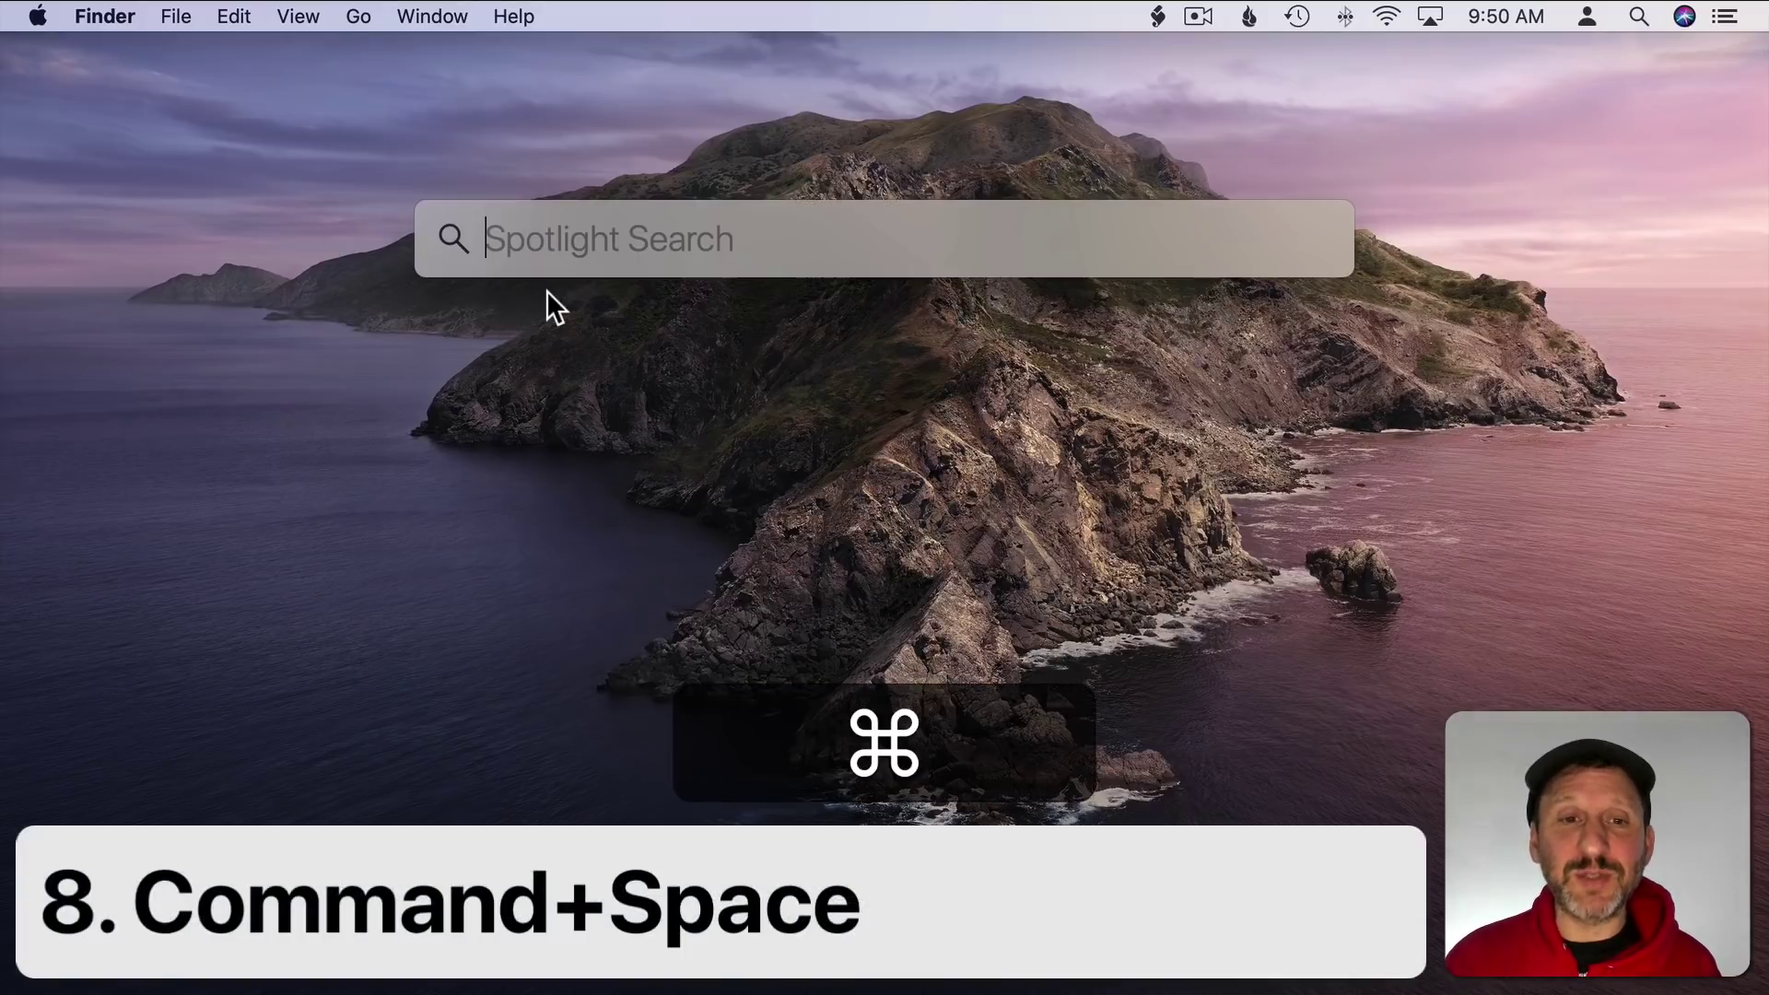
type("pag")
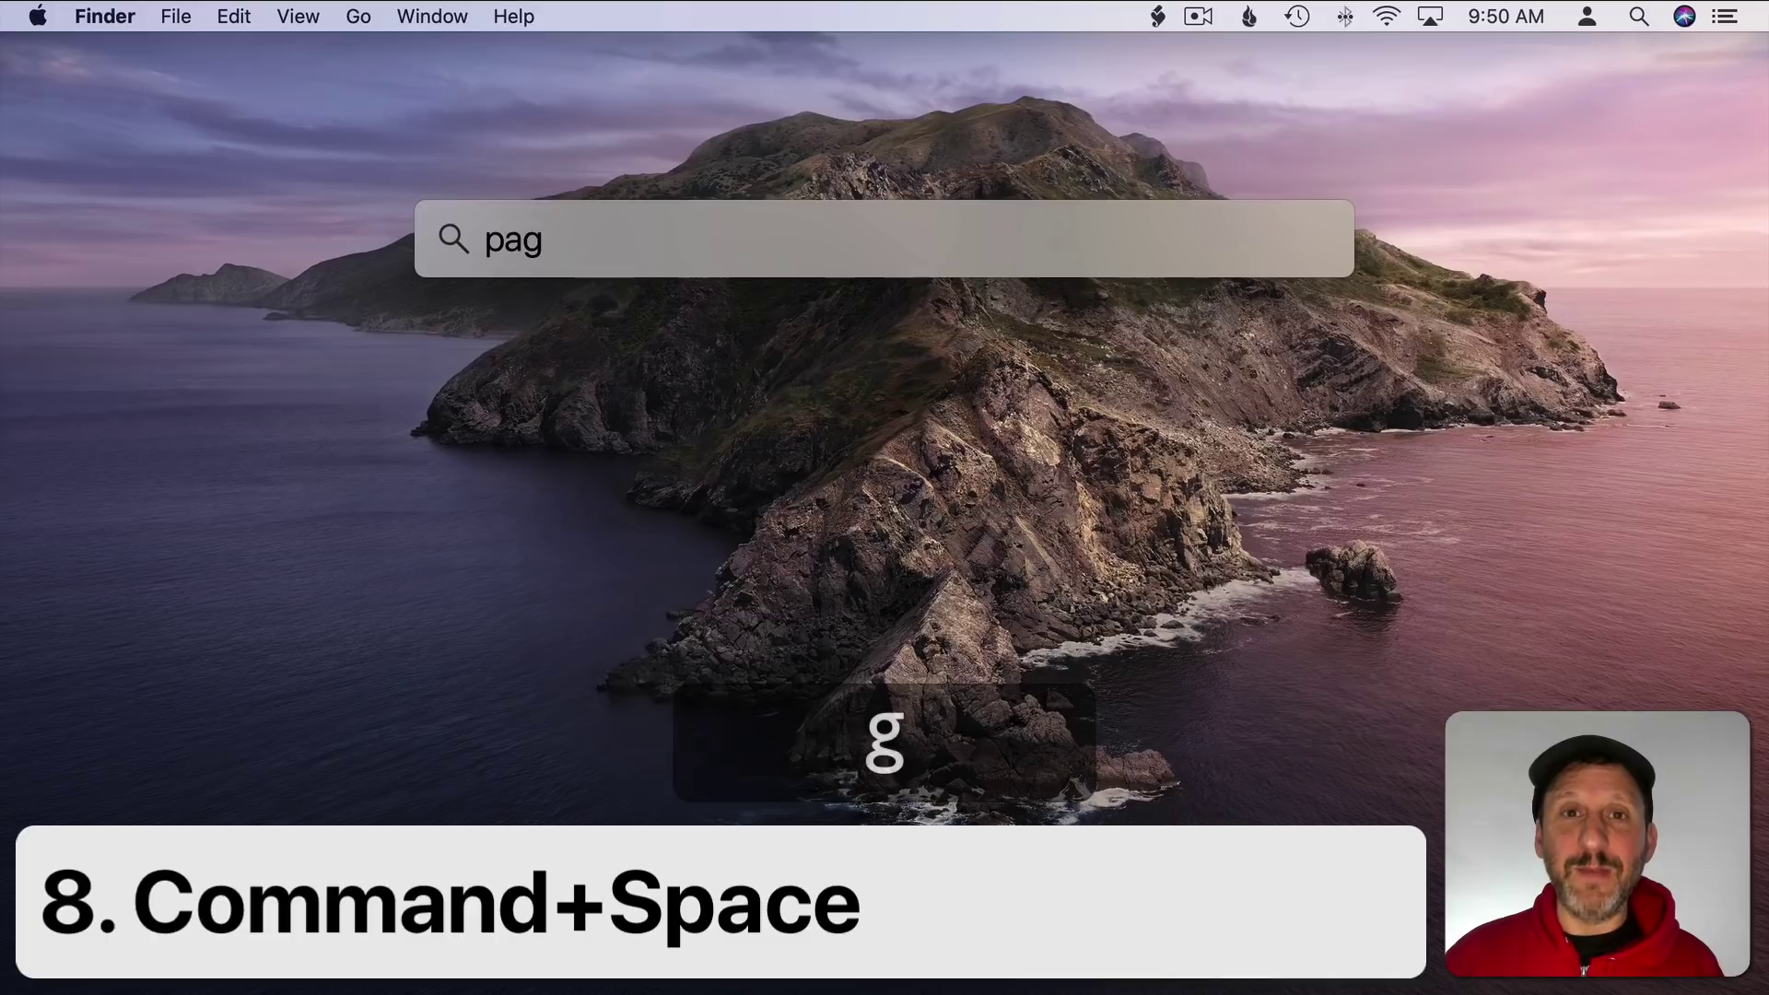
type("es.app")
key("Return")
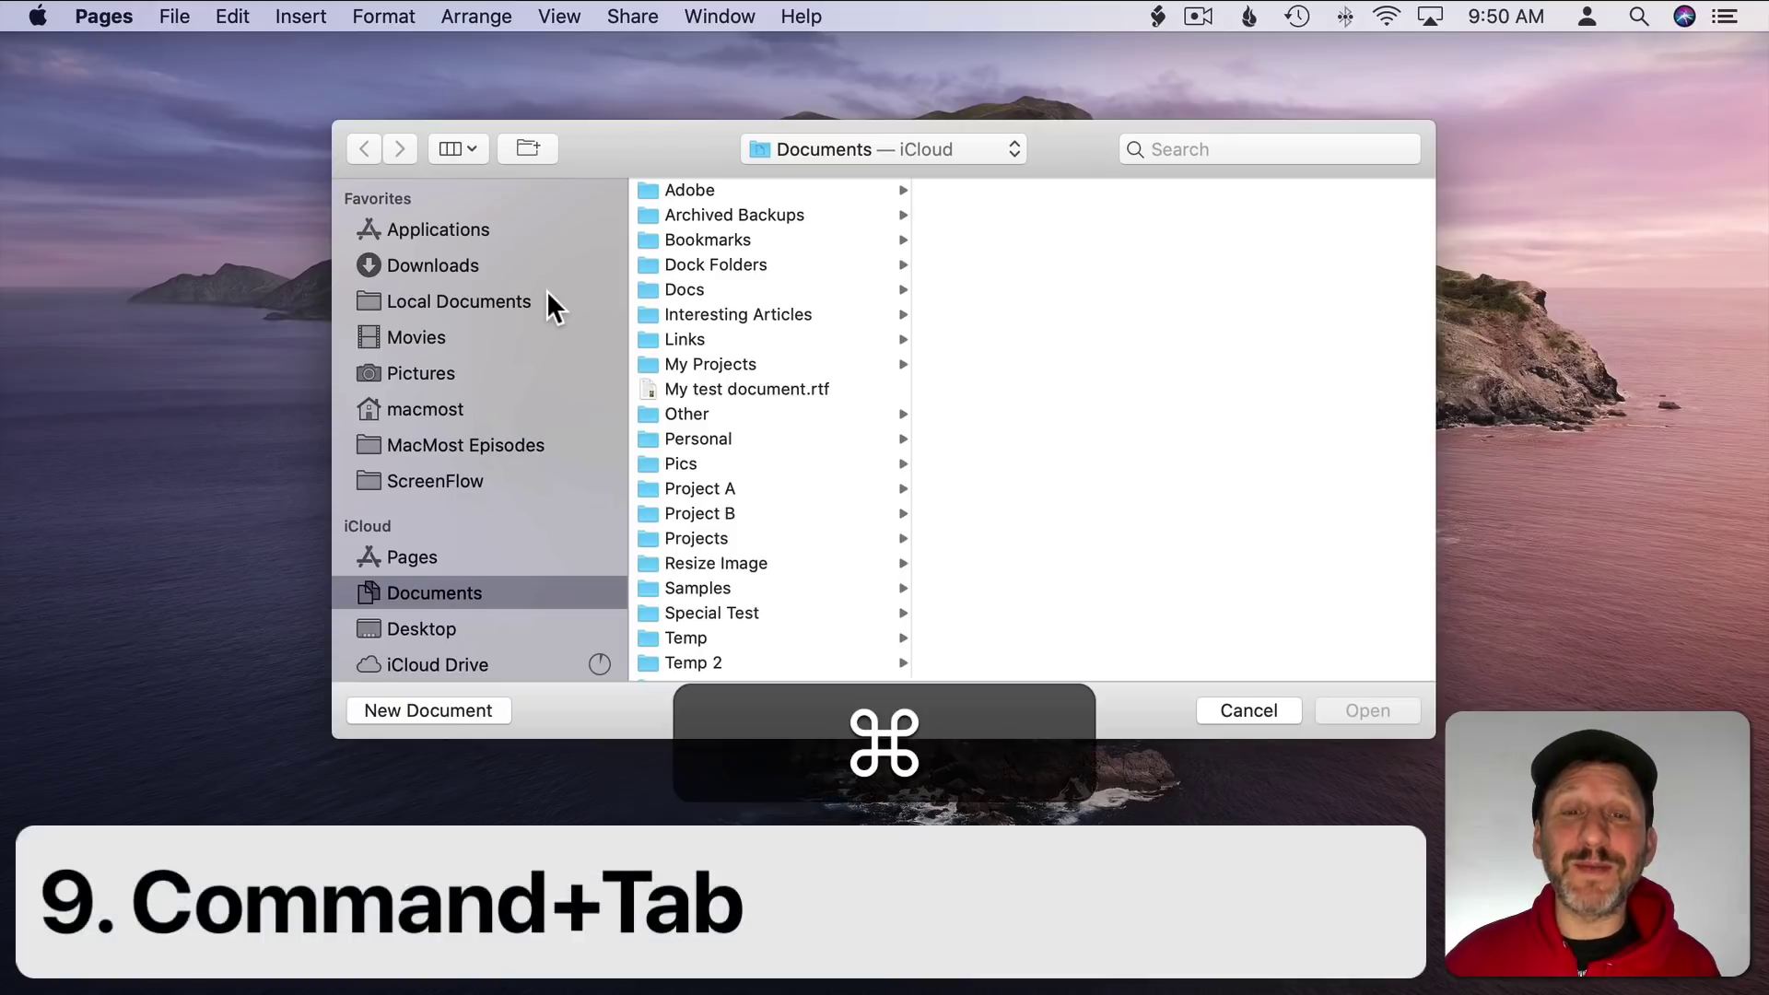
key("super+Tab")
key("super+Tab")
key("super+Tab")
key("super+Tab")
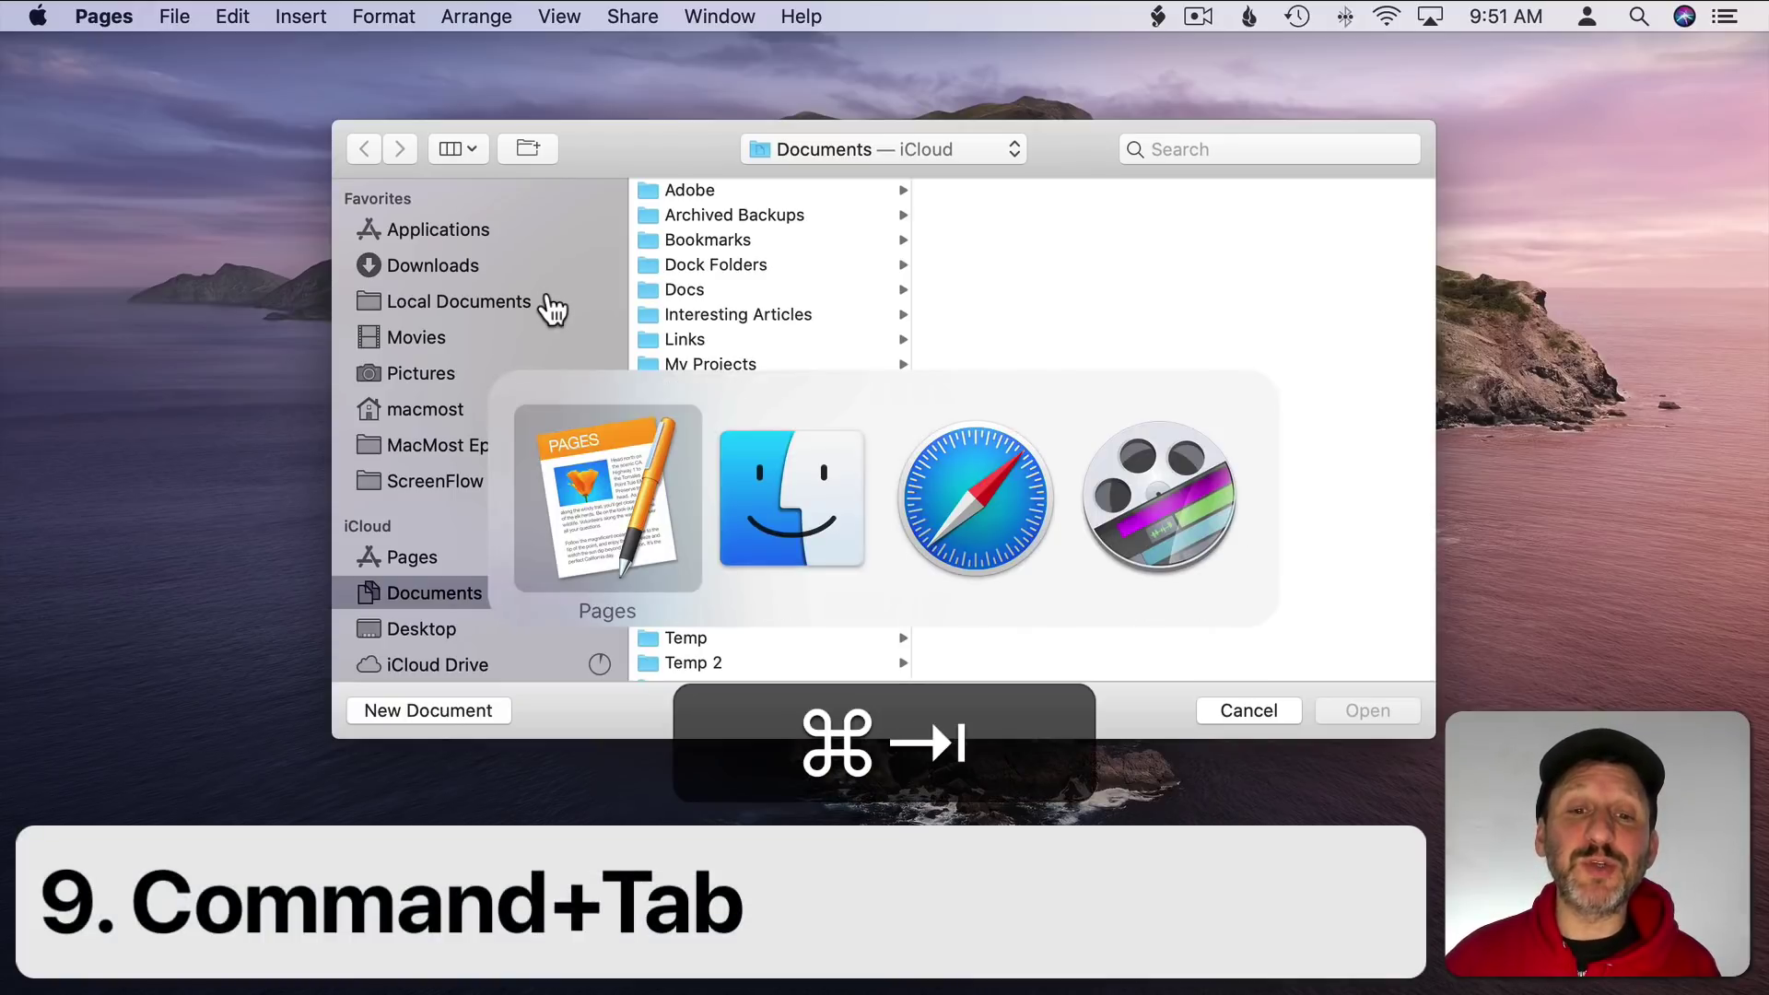
key("super+Tab")
key("super+Tab")
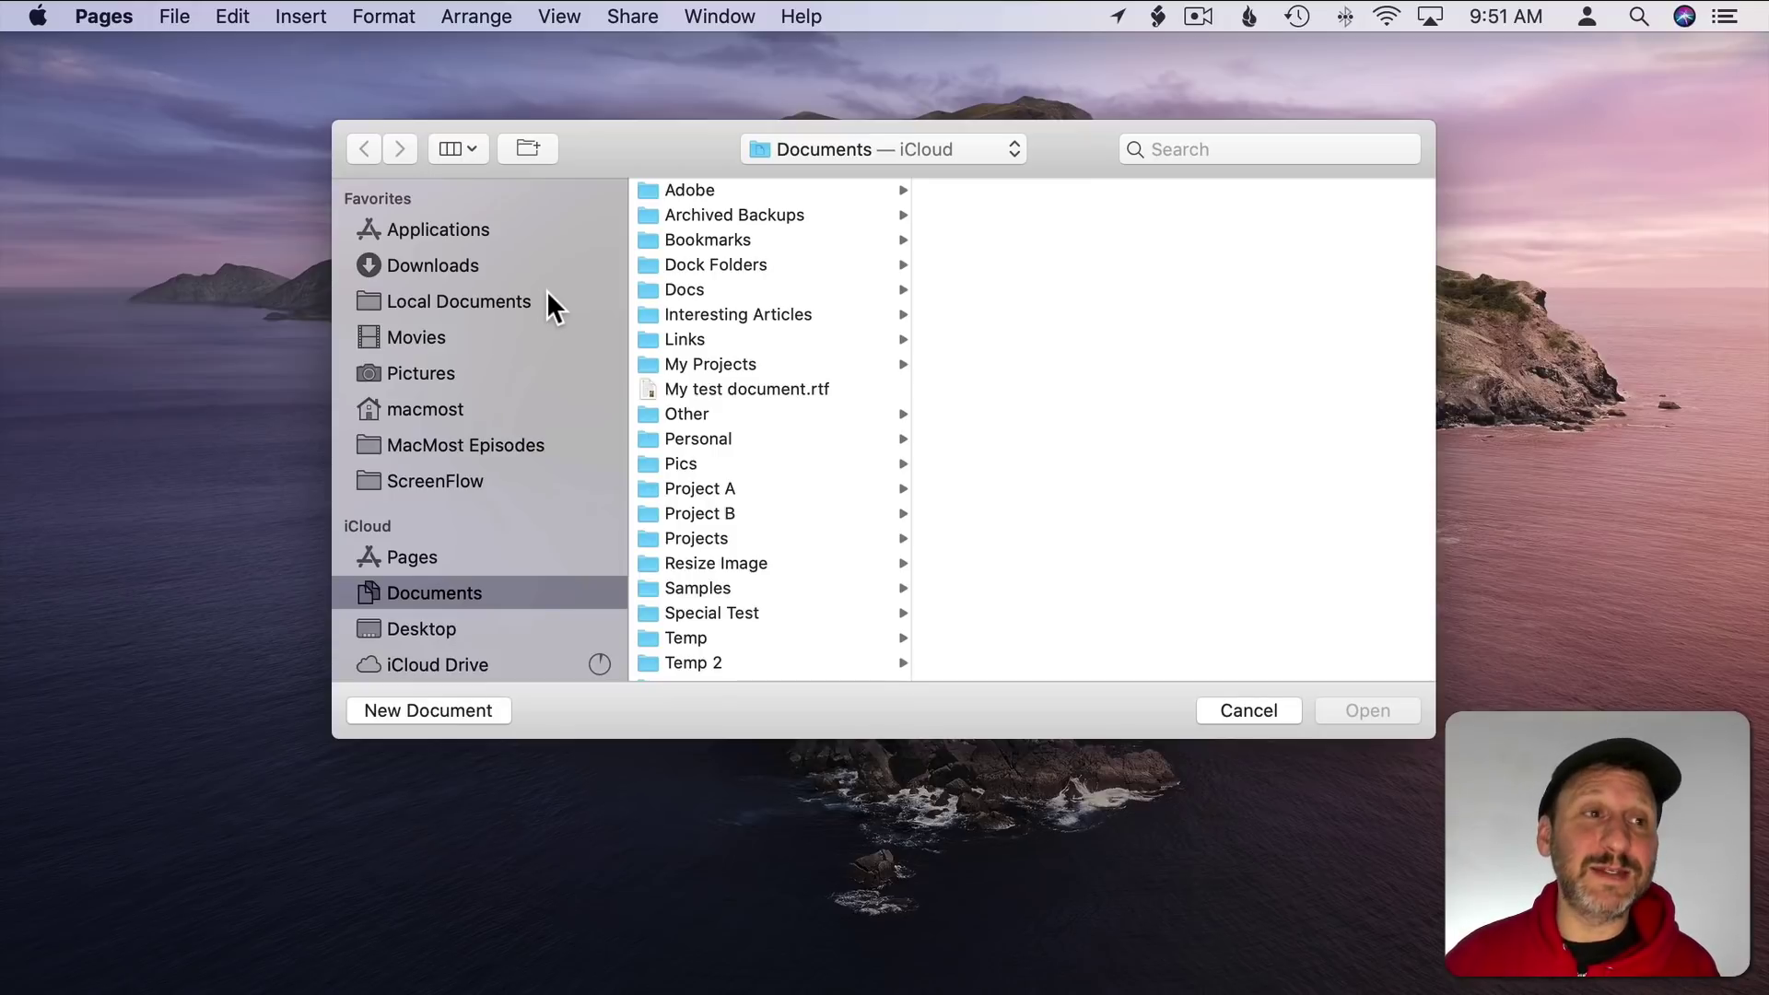
left_click(103, 15)
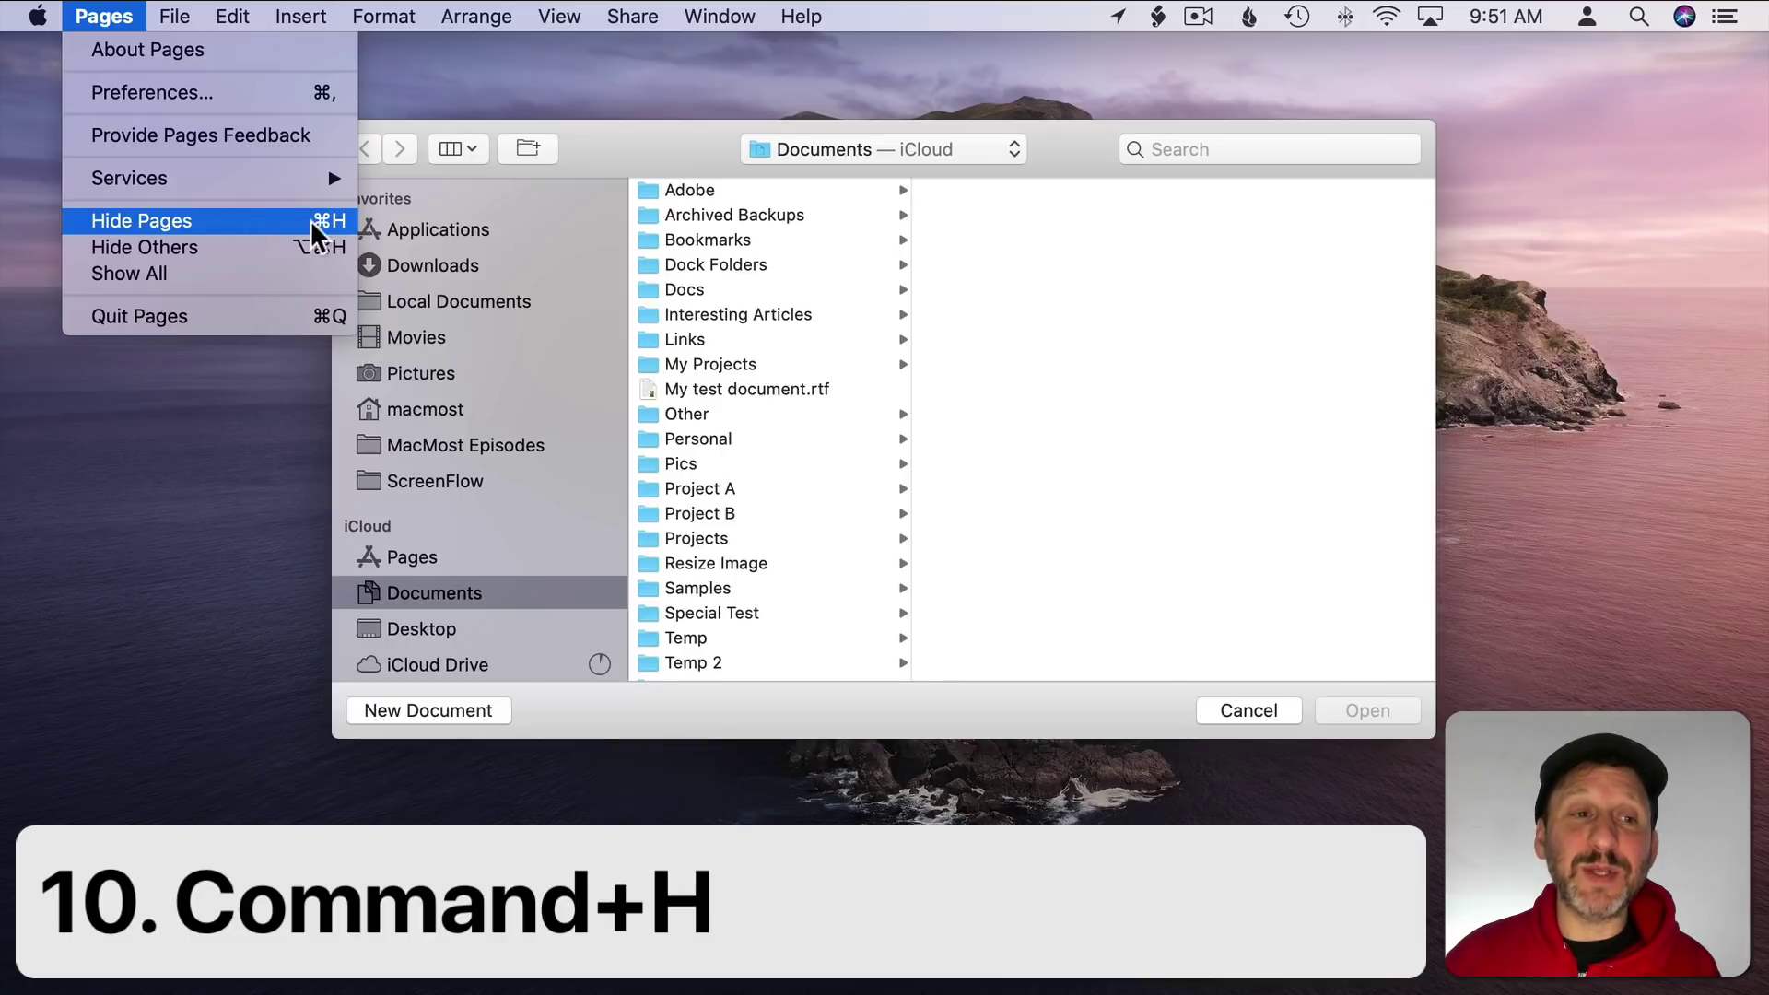
left_click(261, 220)
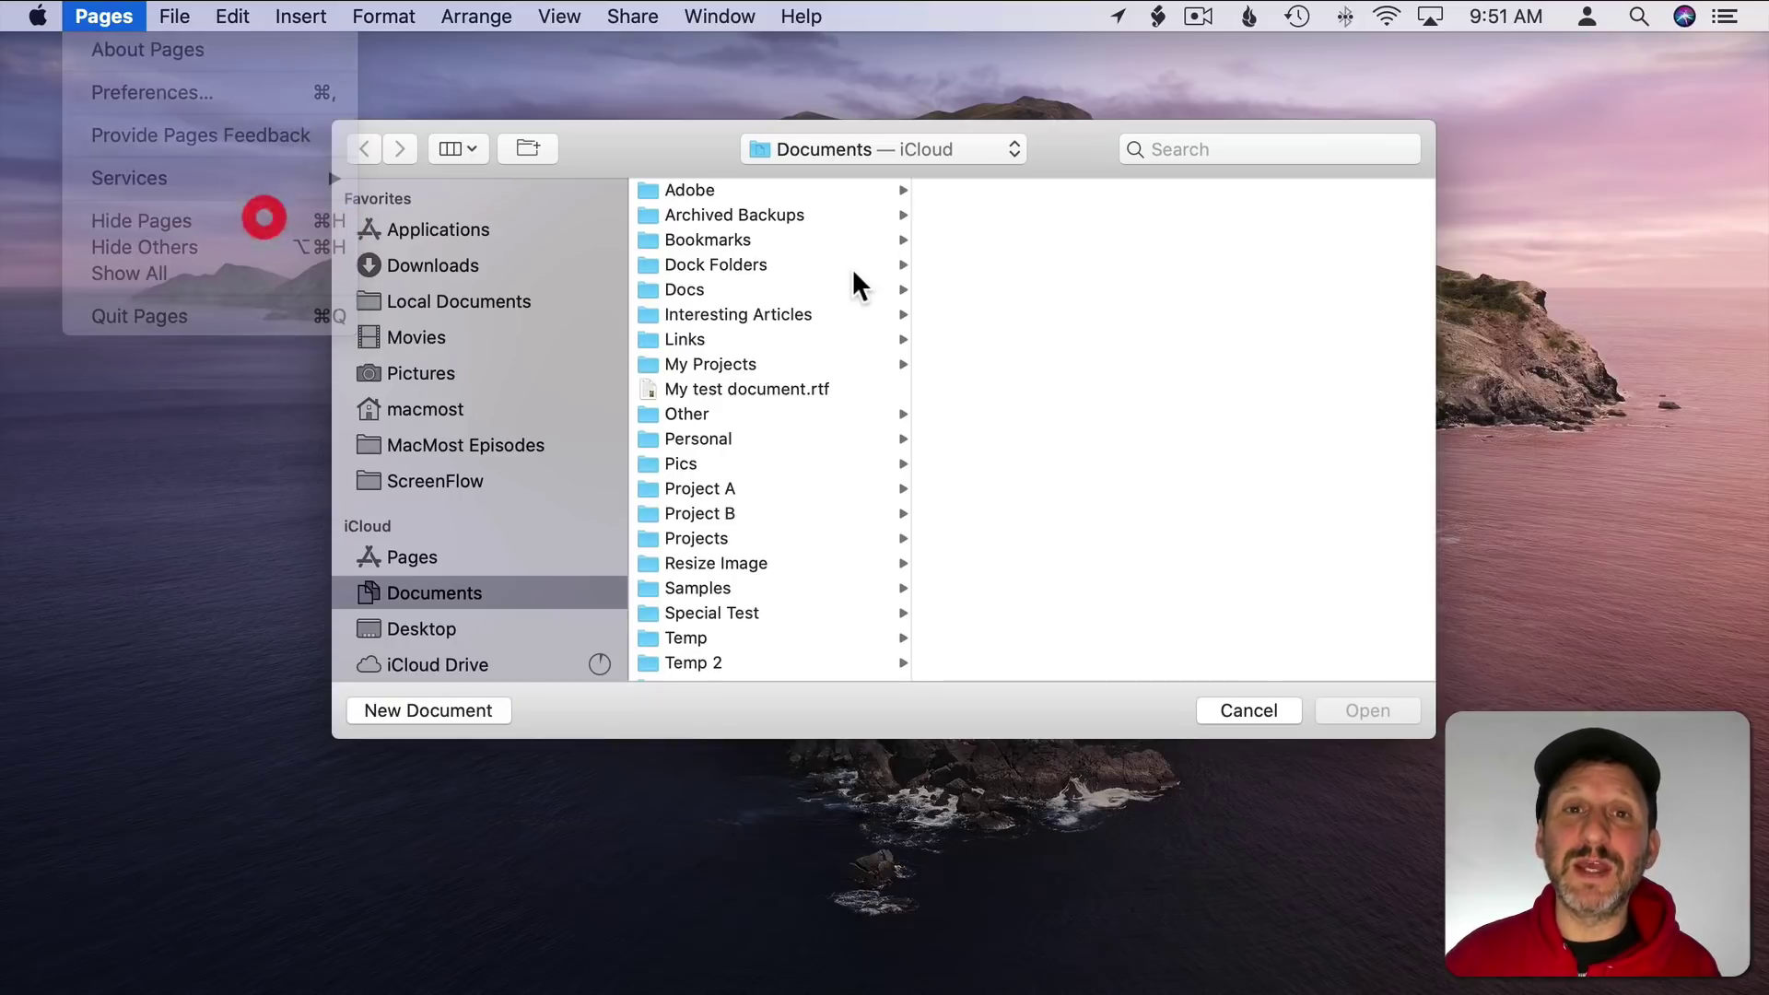
key("super+h")
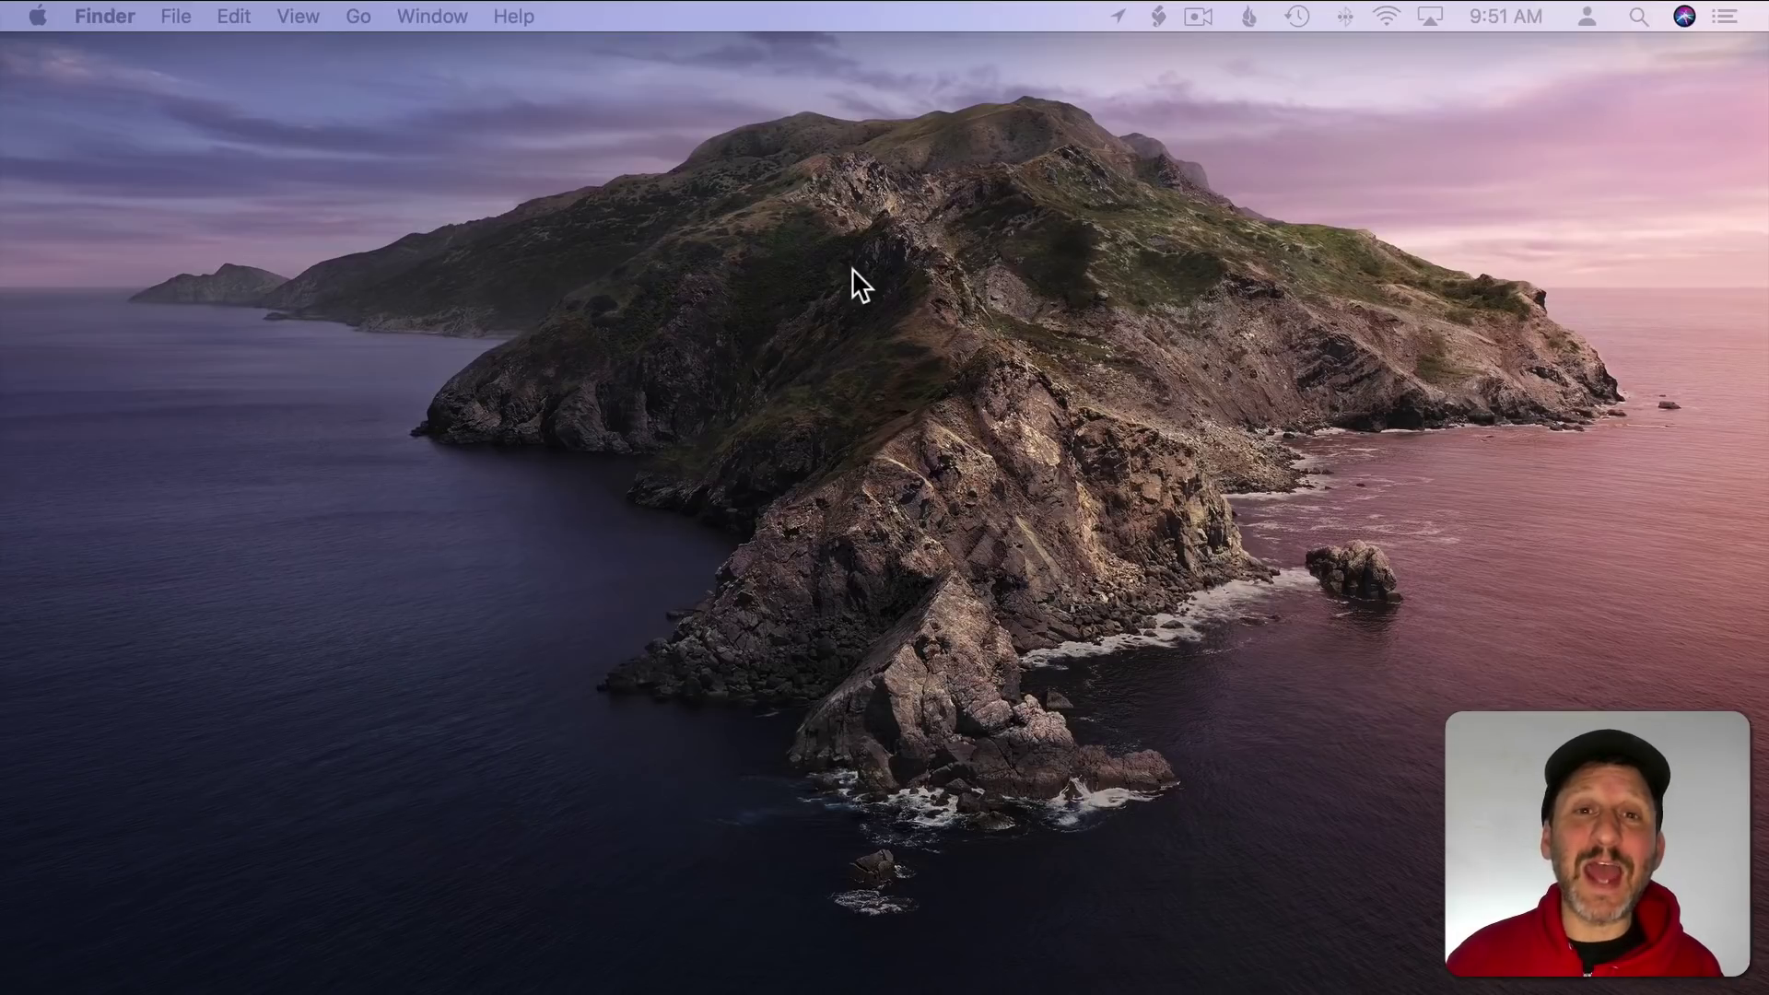
key("super+Tab")
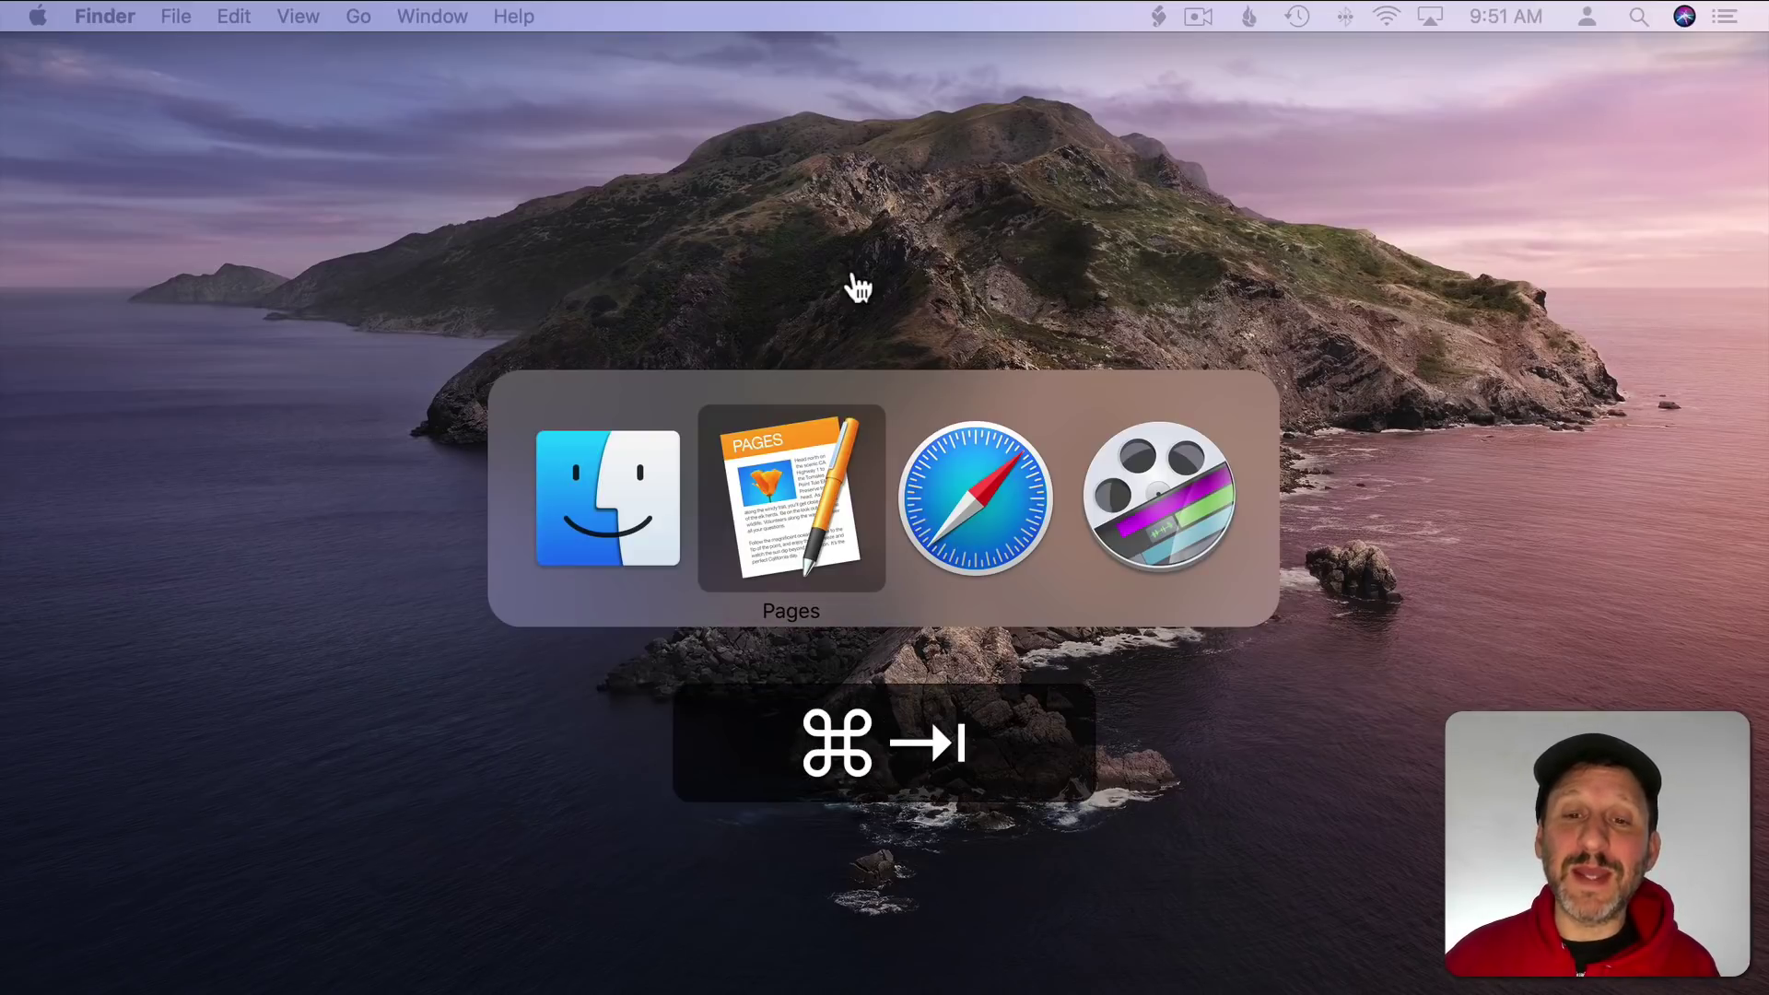